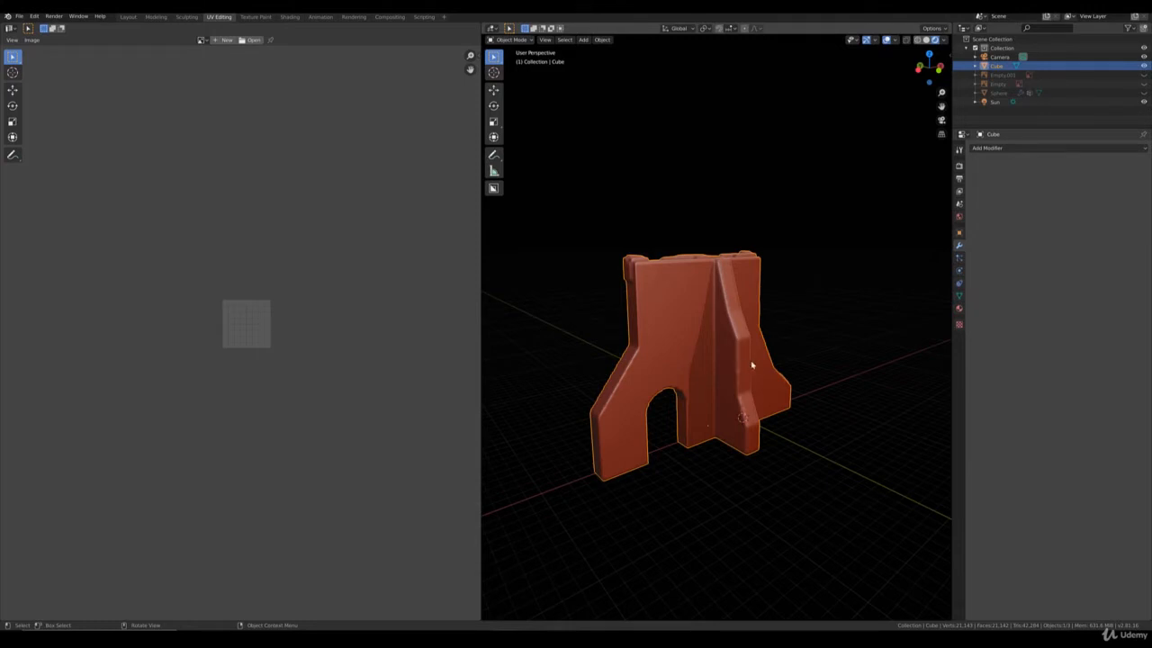
Display the wall model in wireframe shading to examine its mesh density
{"action": "middle_click_drag", "start_coordinate": [754, 380], "coordinate": [687, 384]}
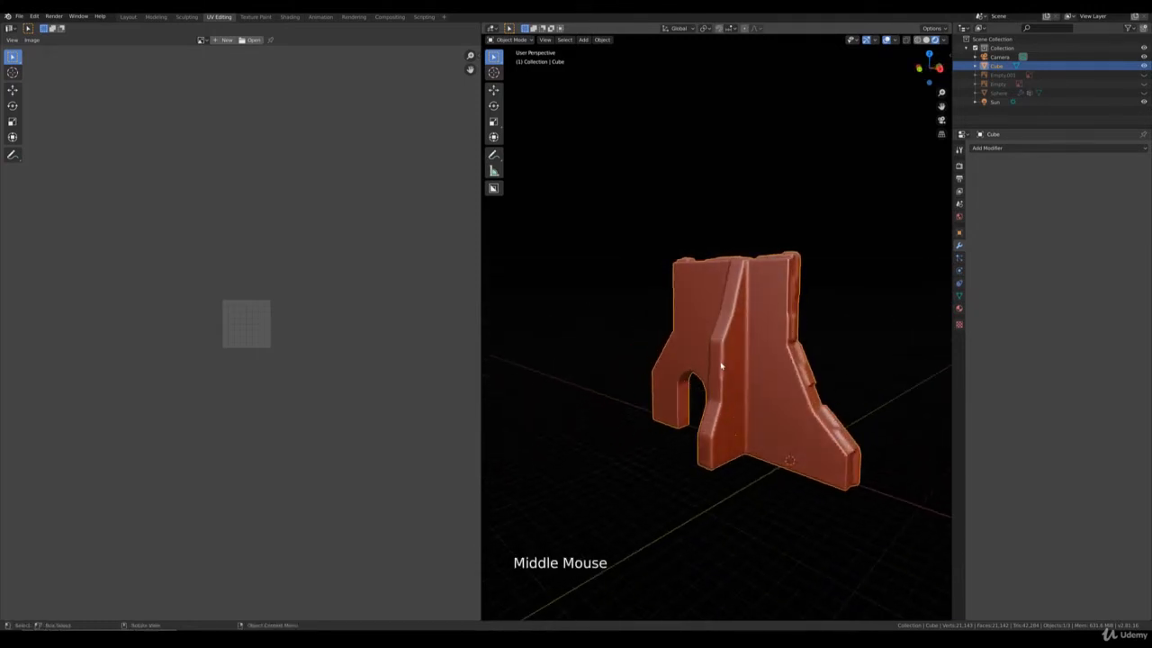
{"action": "scroll", "coordinate": [671, 392], "scroll_direction": "up", "scroll_amount": 2}
{"action": "mouse_move", "coordinate": [663, 412]}
{"action": "middle_mouse_down"}
{"action": "mouse_move", "coordinate": [748, 417]}
{"action": "mouse_move", "coordinate": [729, 414]}
{"action": "mouse_move", "coordinate": [727, 393]}
{"action": "middle_mouse_up"}
{"action": "key", "text": "z"}
{"action": "left_click", "coordinate": [683, 401]}
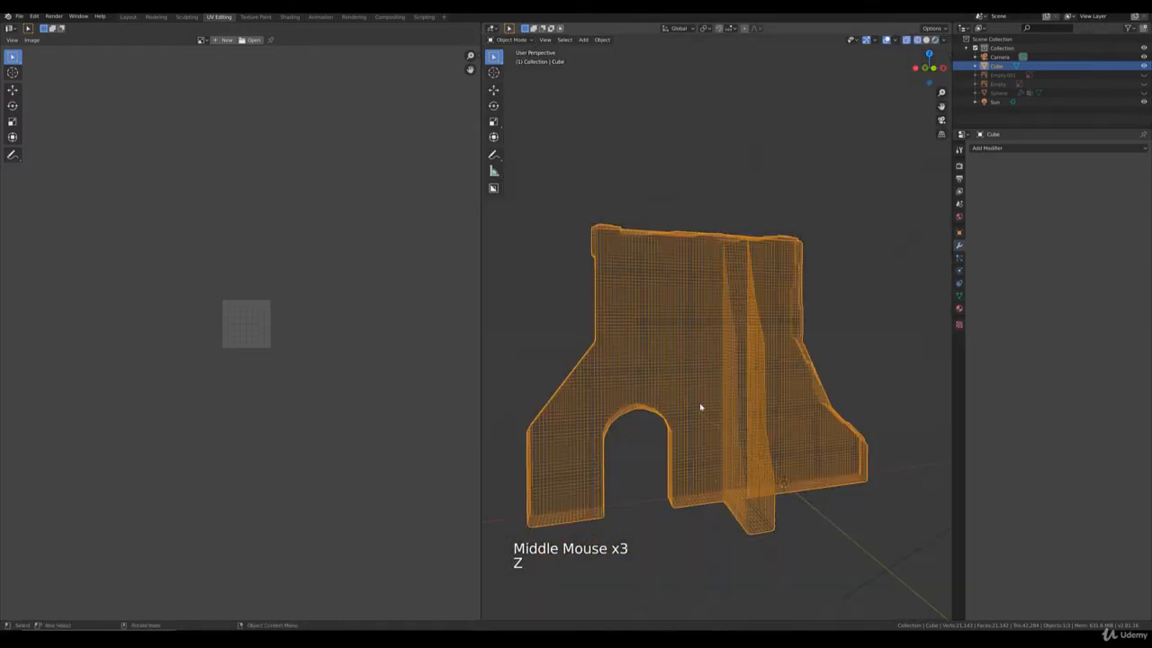
Enter Edit Mode on the wall and switch the viewport to solid shading
{"action": "key", "text": "Tab"}
{"action": "left_click", "coordinate": [699, 403]}
{"action": "middle_click_drag", "start_coordinate": [699, 403], "coordinate": [735, 434]}
{"action": "key", "text": "z"}
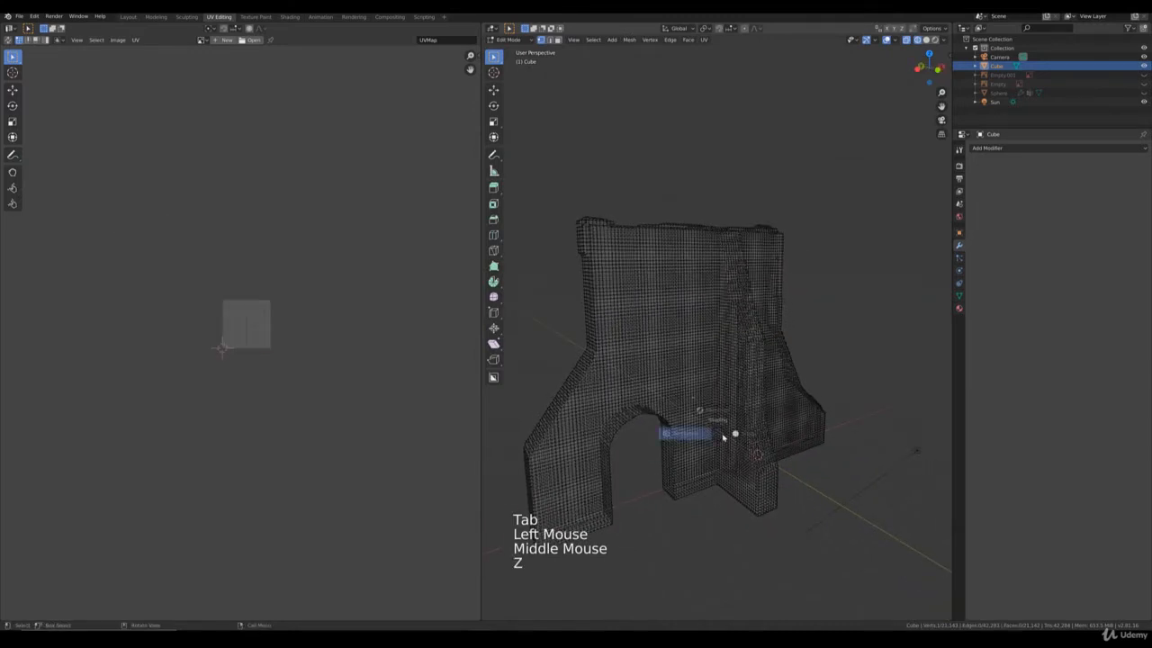
{"action": "left_click", "coordinate": [722, 437]}
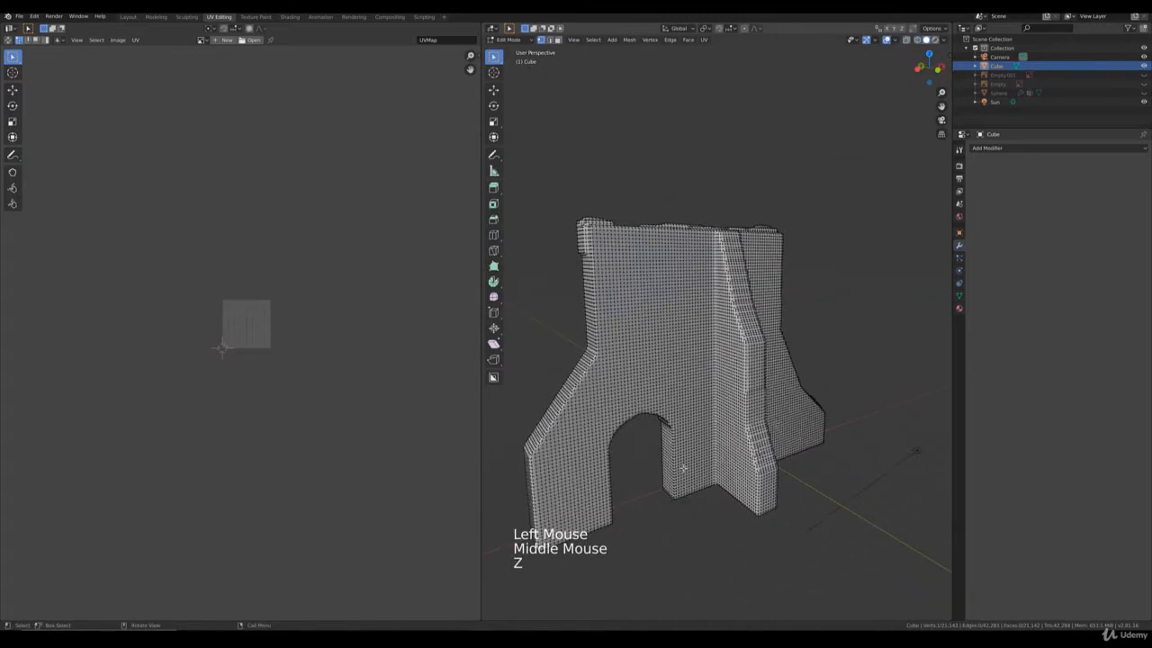
Examine the mesh along the wall's ragged side and top edges
{"action": "middle_click_drag", "start_coordinate": [683, 468], "coordinate": [549, 390]}
{"action": "scroll", "coordinate": [550, 390], "scroll_direction": "up", "scroll_amount": 2}
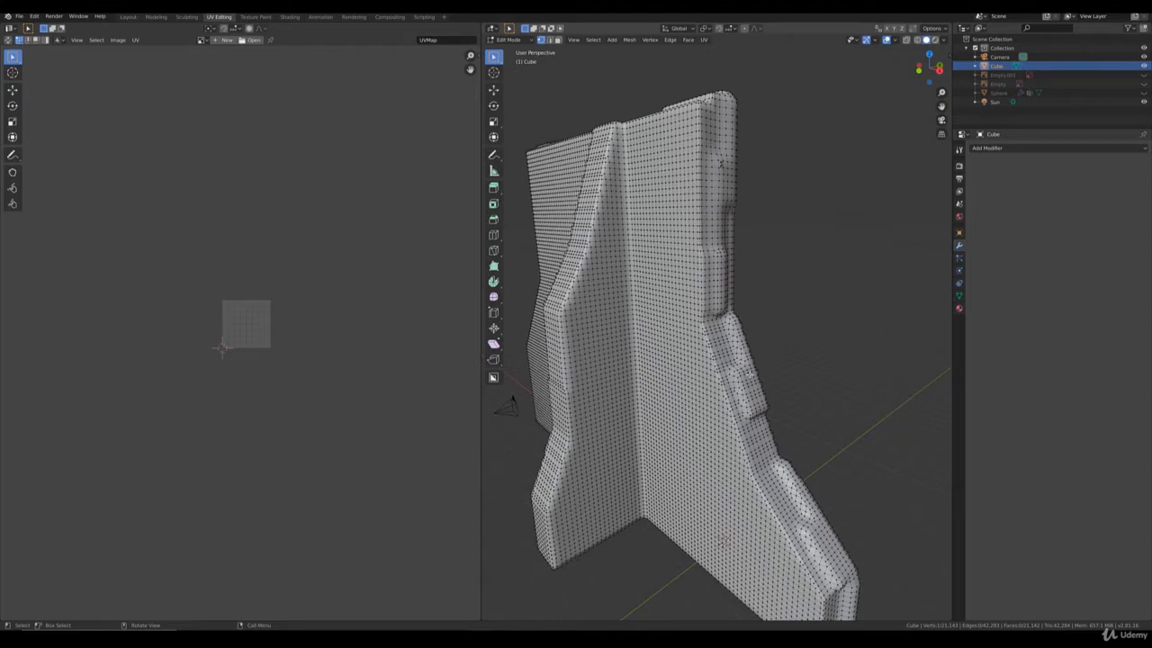
{"action": "middle_click_drag", "start_coordinate": [672, 172], "coordinate": [792, 324], "text": "shift"}
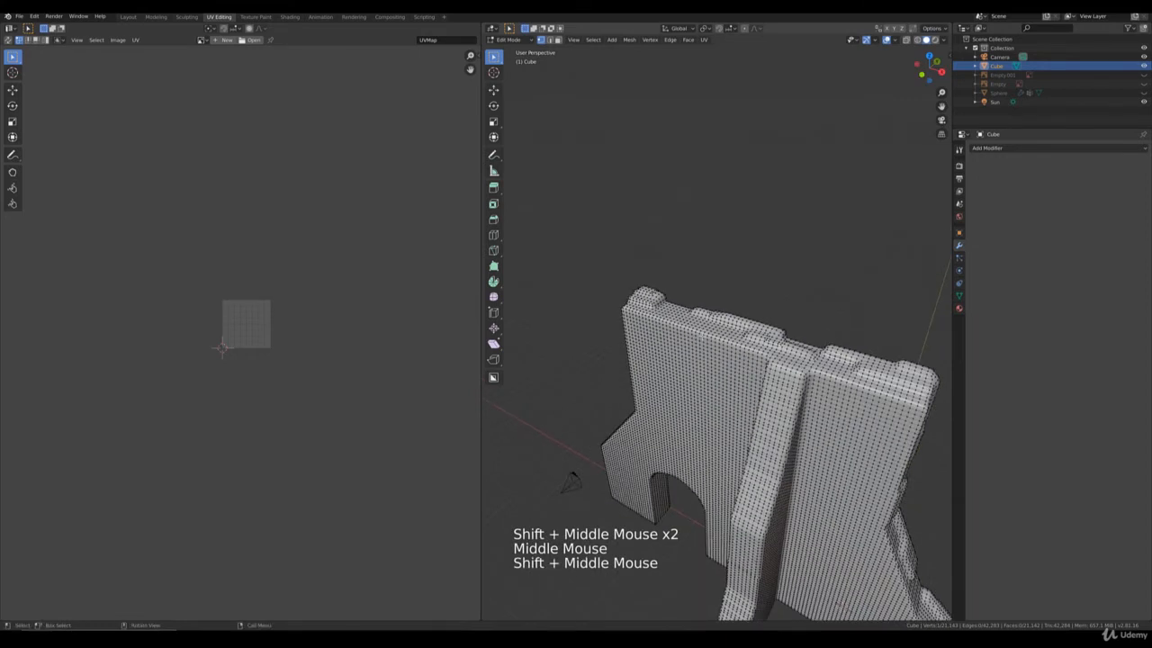
{"action": "scroll", "coordinate": [720, 333], "scroll_direction": "up", "scroll_amount": 3}
{"action": "middle_click_drag", "start_coordinate": [719, 333], "coordinate": [703, 314]}
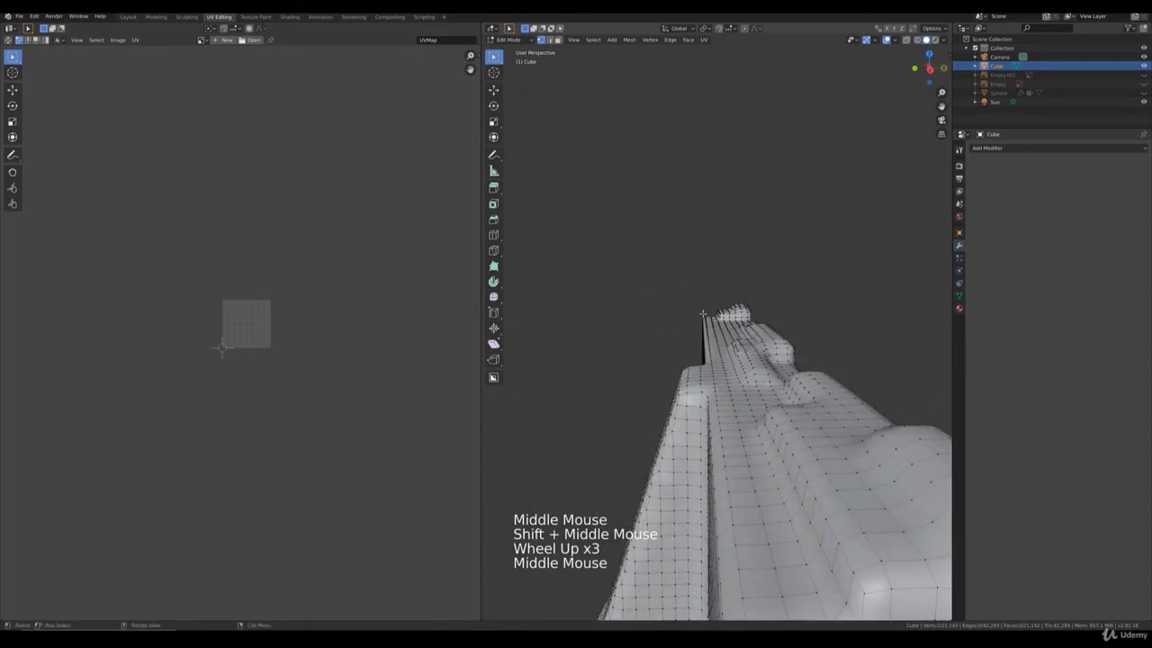
{"action": "scroll", "coordinate": [709, 326], "scroll_direction": "down", "scroll_amount": 1}
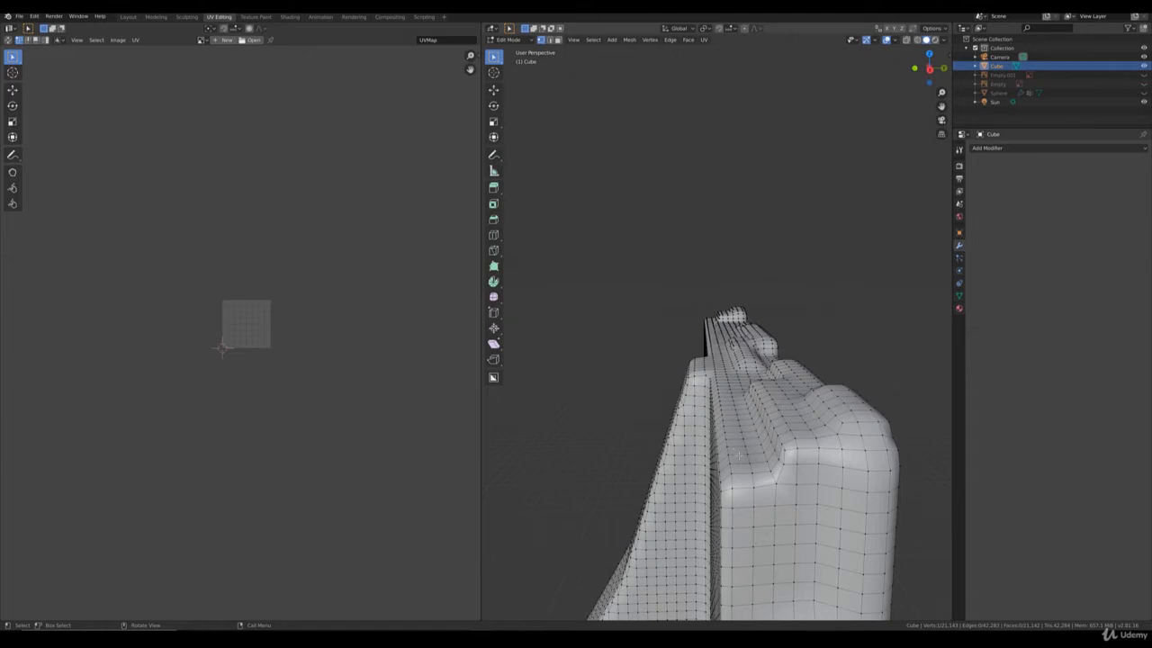
{"action": "middle_click_drag", "start_coordinate": [711, 333], "coordinate": [699, 340]}
{"action": "scroll", "coordinate": [699, 340], "scroll_direction": "up", "scroll_amount": 3}
In face select mode, select an elongated patch near the far end of the wall's top edge and raise it slightly along Z
{"action": "key", "text": "3"}
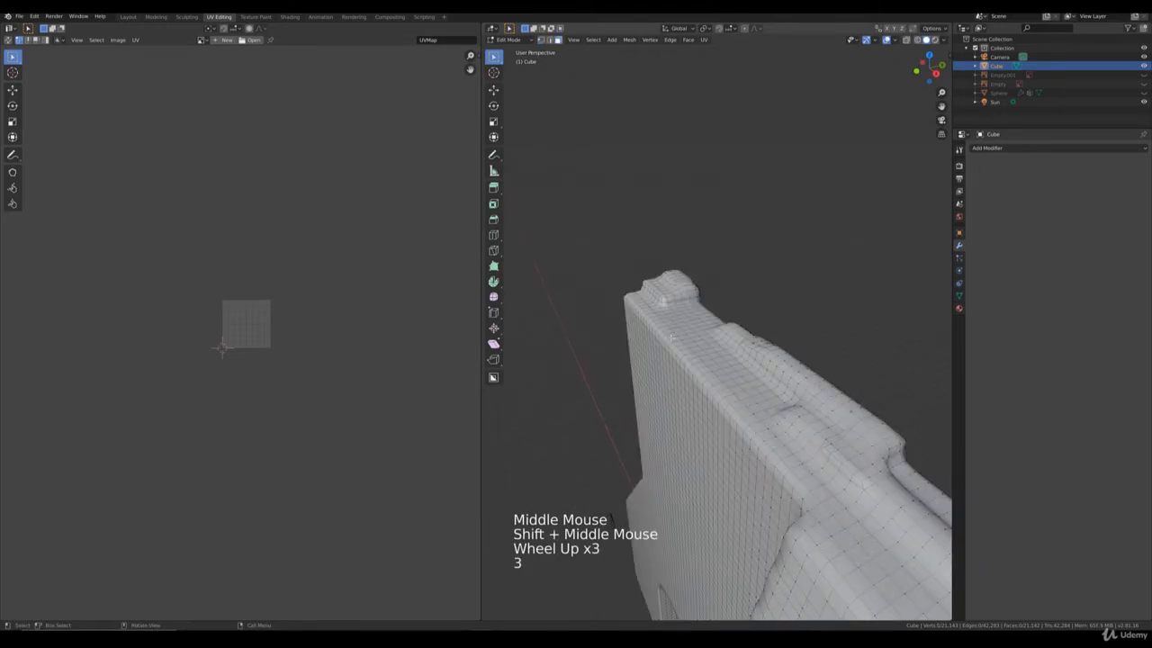
{"action": "left_click", "coordinate": [666, 331]}
{"action": "scroll", "coordinate": [669, 334], "scroll_direction": "up", "scroll_amount": 1}
{"action": "key", "text": "c"}
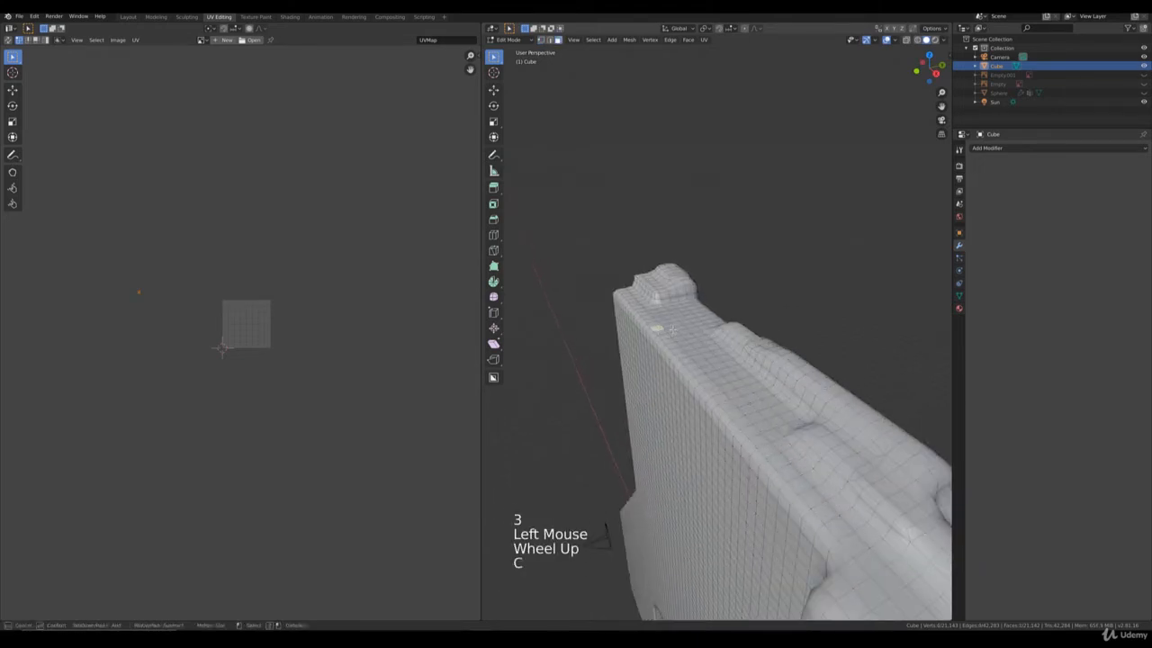
{"action": "mouse_move", "coordinate": [660, 328]}
{"action": "left_mouse_down"}
{"action": "mouse_move", "coordinate": [693, 353]}
{"action": "mouse_move", "coordinate": [661, 324]}
{"action": "left_mouse_up"}
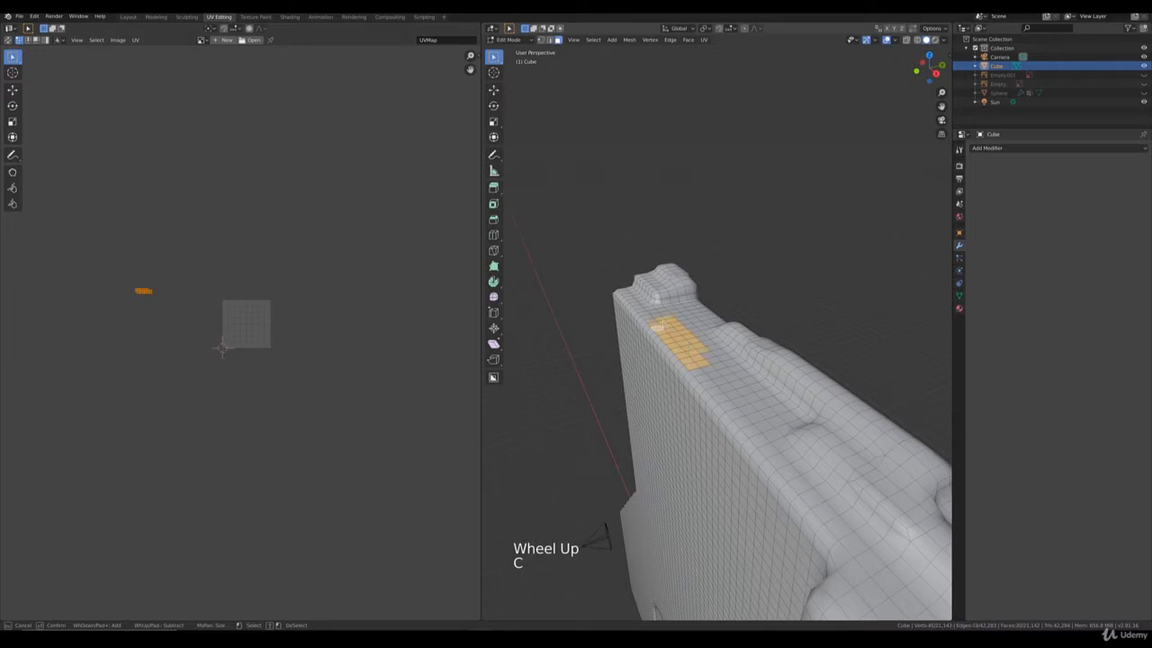
{"action": "key", "text": "Escape"}
{"action": "key", "text": "g"}
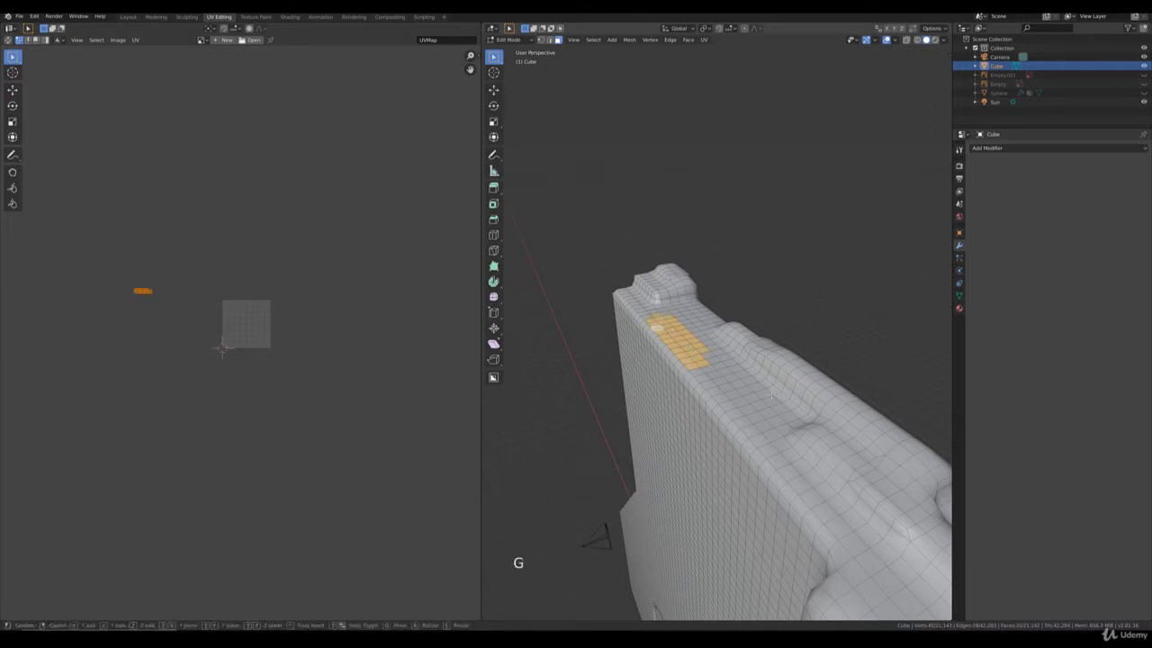
{"action": "key", "text": "z"}
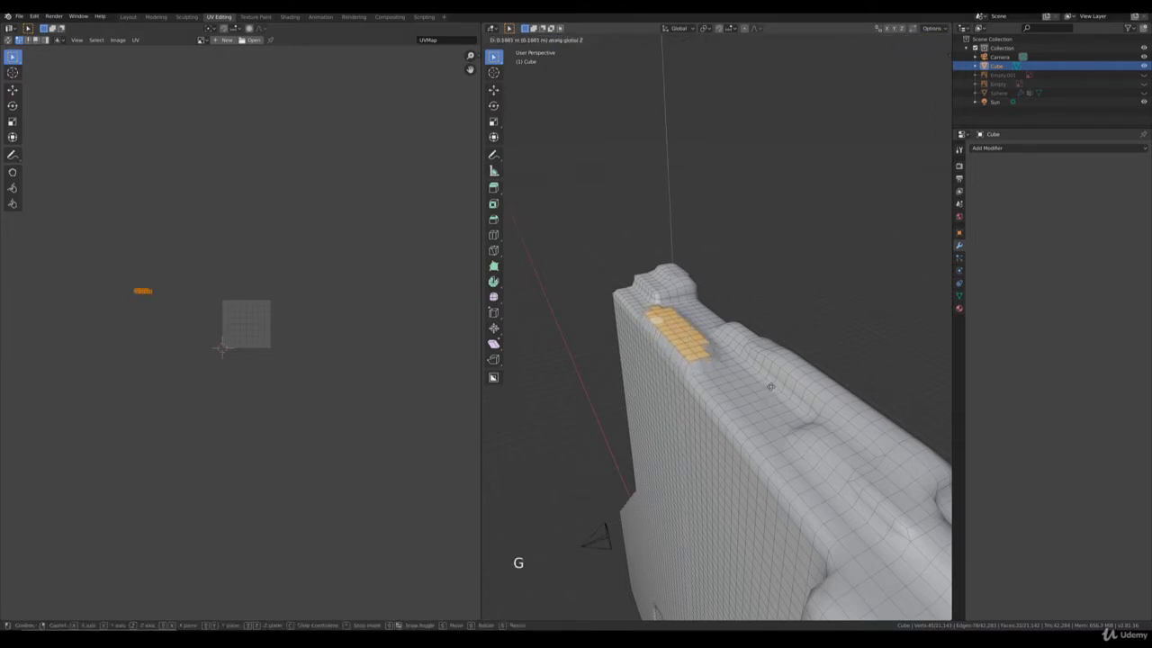
{"action": "left_click", "coordinate": [770, 384]}
Select a second, smaller patch of faces further along the same top edge and move it slightly along Z
{"action": "left_click", "coordinate": [745, 416]}
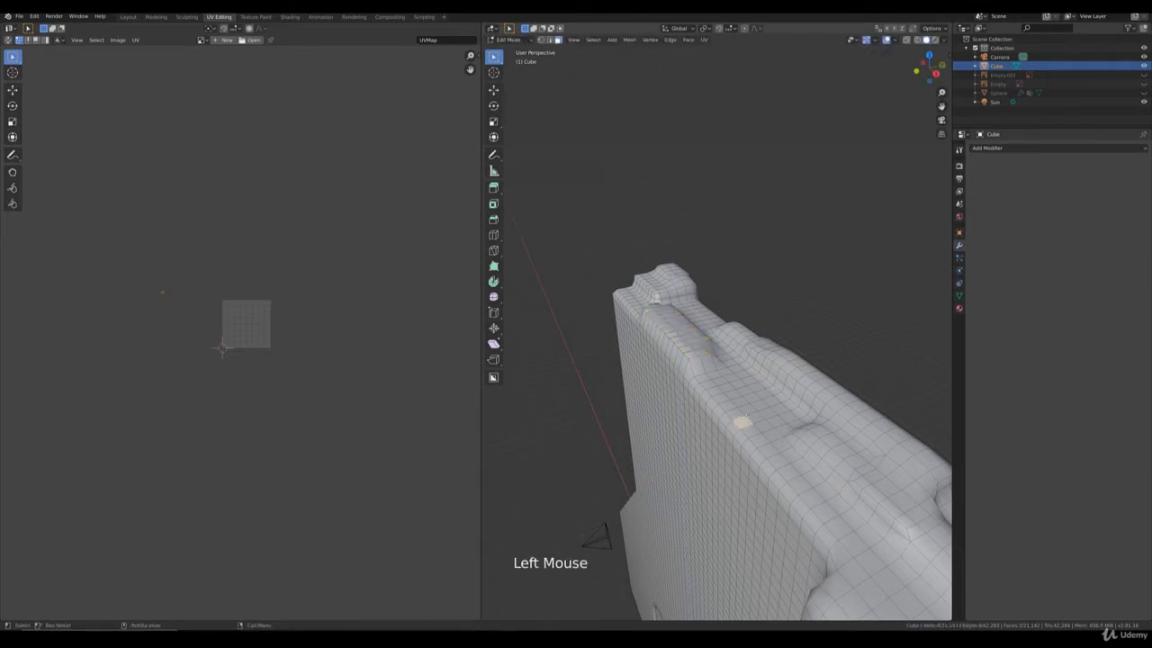
{"action": "key", "text": "c"}
{"action": "left_click_drag", "start_coordinate": [751, 420], "coordinate": [729, 401]}
{"action": "key", "text": "Escape"}
{"action": "left_click", "coordinate": [754, 432], "text": "shift"}
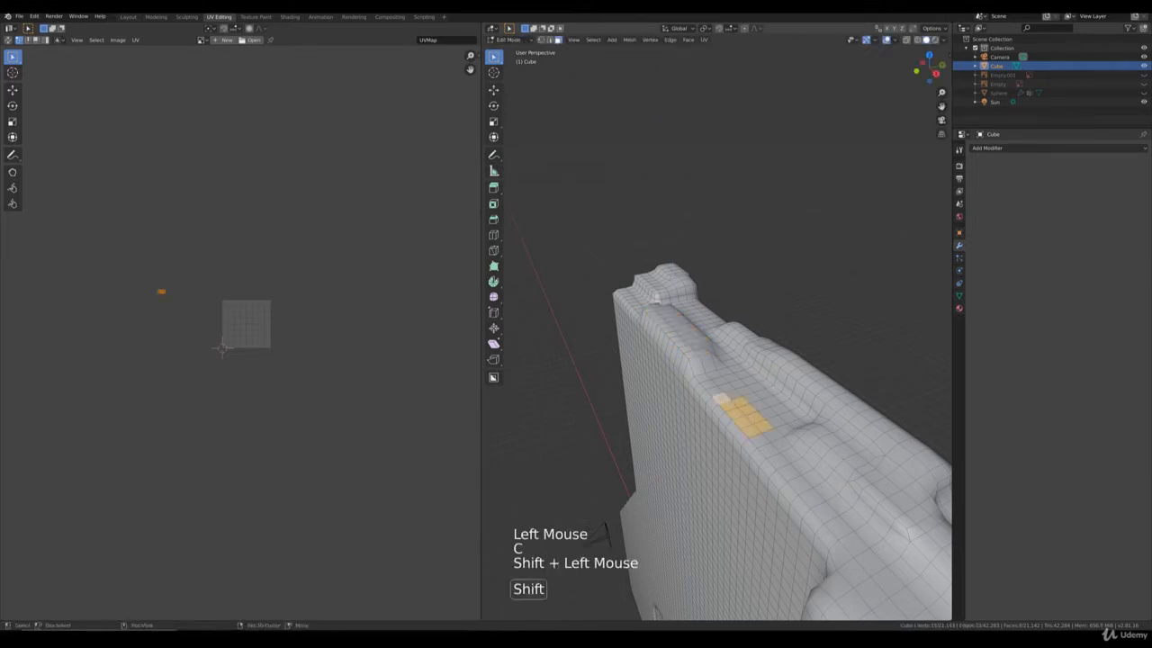
{"action": "left_click", "coordinate": [759, 439], "text": "shift"}
{"action": "key", "text": "g"}
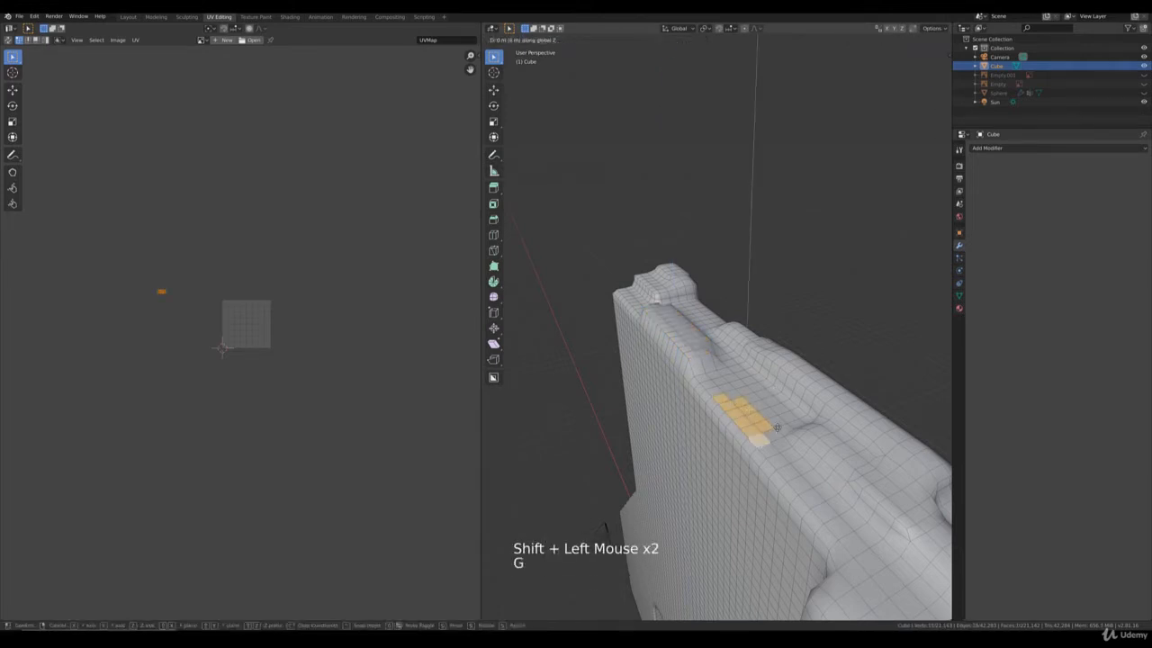
{"action": "scroll", "coordinate": [777, 429], "scroll_direction": "down", "scroll_amount": 3}
{"action": "middle_click_drag", "start_coordinate": [777, 428], "coordinate": [780, 417]}
{"action": "scroll", "coordinate": [779, 416], "scroll_direction": "up", "scroll_amount": 2}
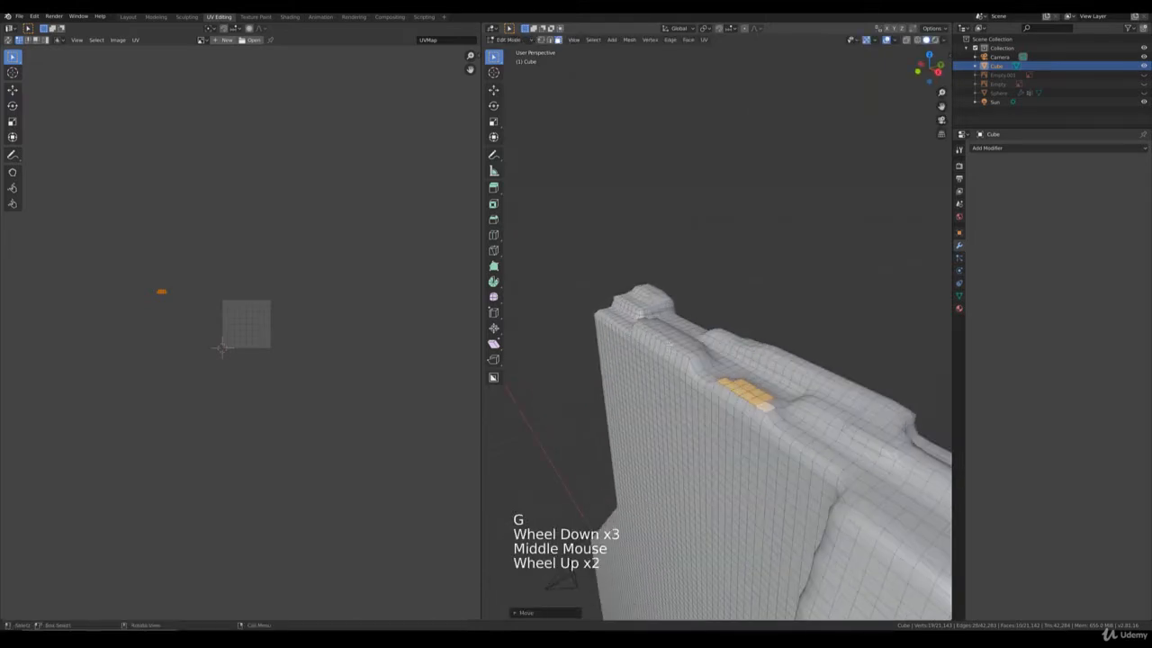
Select a row of faces on top of the first raised bump, move it along Z, and return to Object Mode
{"action": "left_click", "coordinate": [648, 335]}
{"action": "scroll", "coordinate": [640, 331], "scroll_direction": "up", "scroll_amount": 2}
{"action": "left_click", "coordinate": [636, 329]}
{"action": "left_click", "coordinate": [640, 337], "text": "shift"}
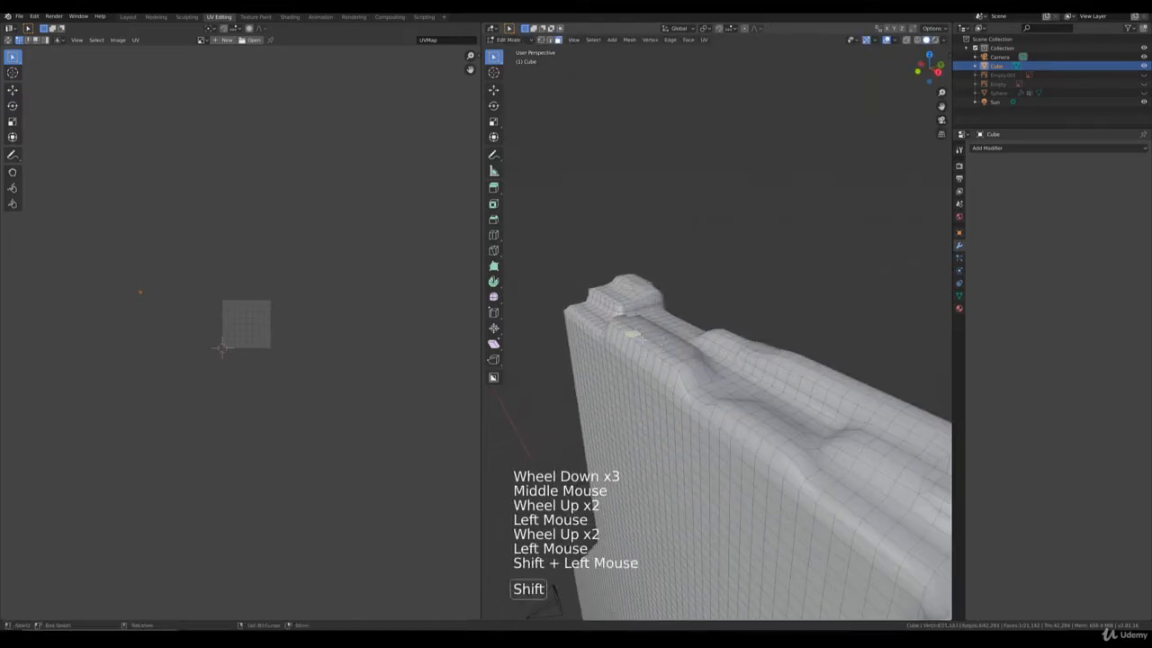
{"action": "left_click", "coordinate": [645, 340], "text": "shift"}
{"action": "left_click", "coordinate": [648, 342], "text": "shift"}
{"action": "left_click", "coordinate": [652, 344], "text": "shift"}
{"action": "left_click", "coordinate": [656, 348], "text": "shift"}
{"action": "left_click", "coordinate": [659, 351], "text": "shift"}
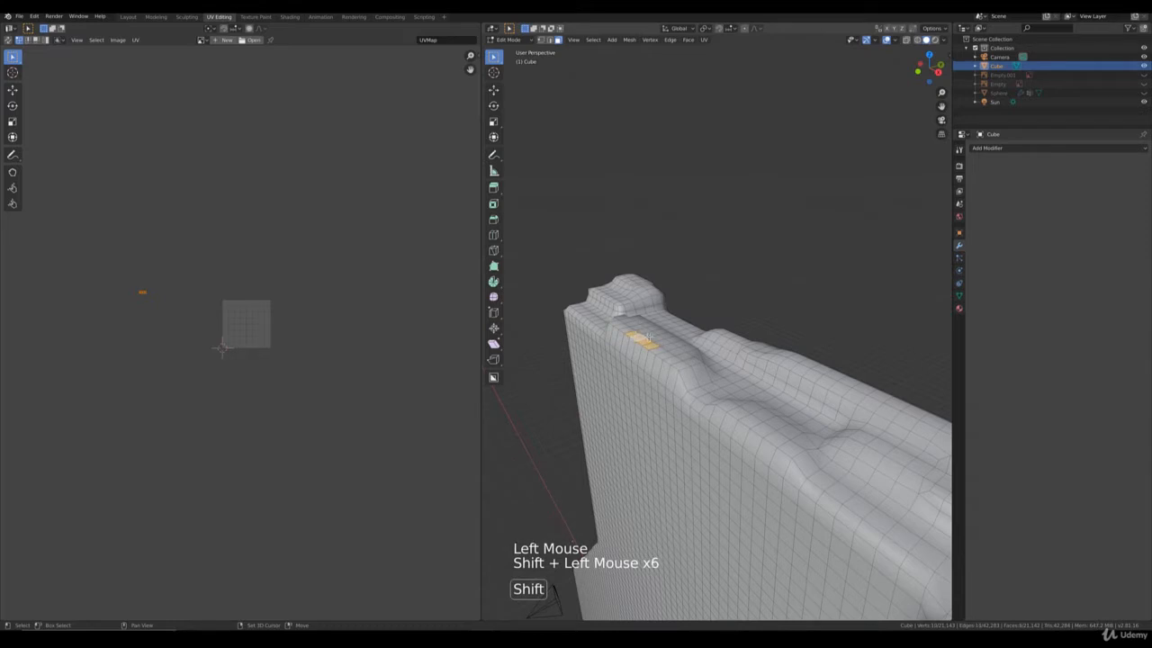
{"action": "key", "text": "g"}
{"action": "key", "text": "z"}
{"action": "key", "text": "Tab"}
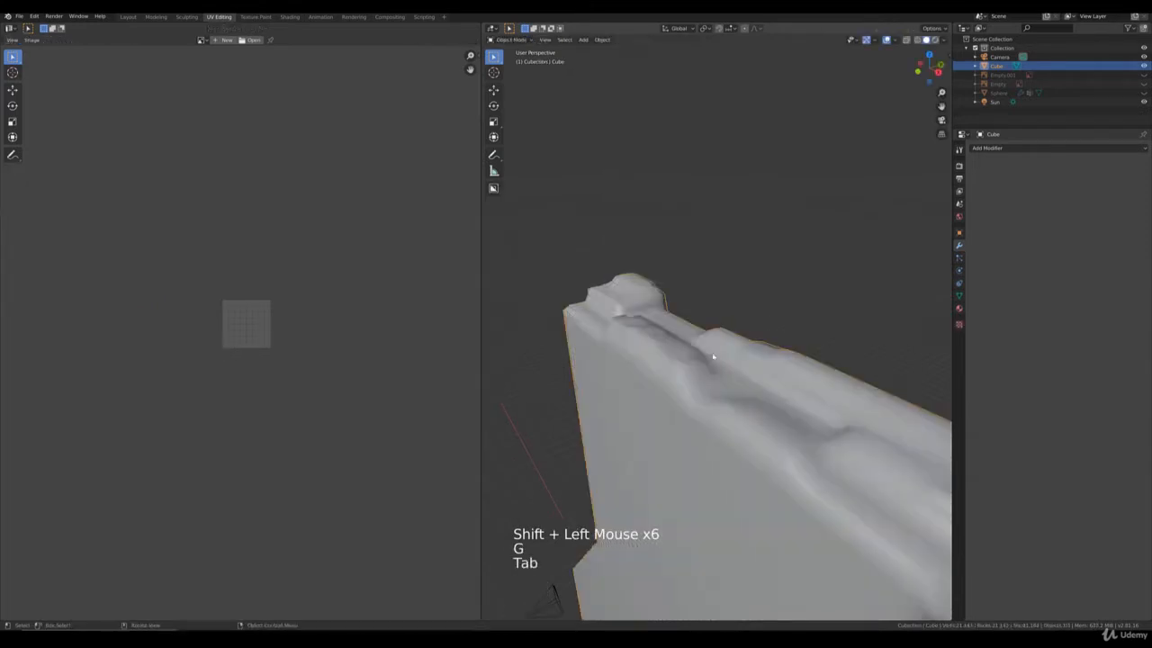
In Edit Mode, select a patch of top-edge faces beside the buttress, move it along Z, and return to Object Mode
{"action": "scroll", "coordinate": [720, 355], "scroll_direction": "up", "scroll_amount": 1}
{"action": "scroll", "coordinate": [720, 355], "scroll_direction": "down", "scroll_amount": 5}
{"action": "middle_click_drag", "start_coordinate": [720, 355], "coordinate": [759, 342]}
{"action": "scroll", "coordinate": [830, 366], "scroll_direction": "down", "scroll_amount": 3}
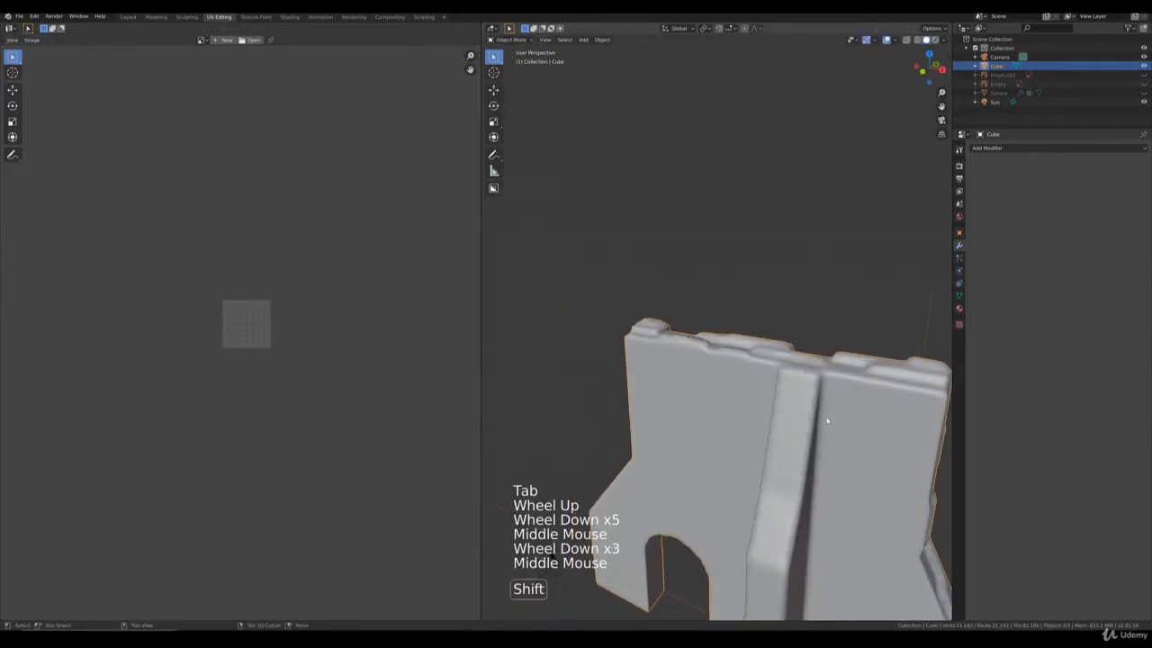
{"action": "middle_click_drag", "start_coordinate": [831, 367], "coordinate": [738, 409], "text": "shift"}
{"action": "scroll", "coordinate": [738, 410], "scroll_direction": "up", "scroll_amount": 4}
{"action": "key", "text": "Tab"}
{"action": "left_click", "coordinate": [702, 428]}
{"action": "left_click", "coordinate": [711, 430], "text": "shift"}
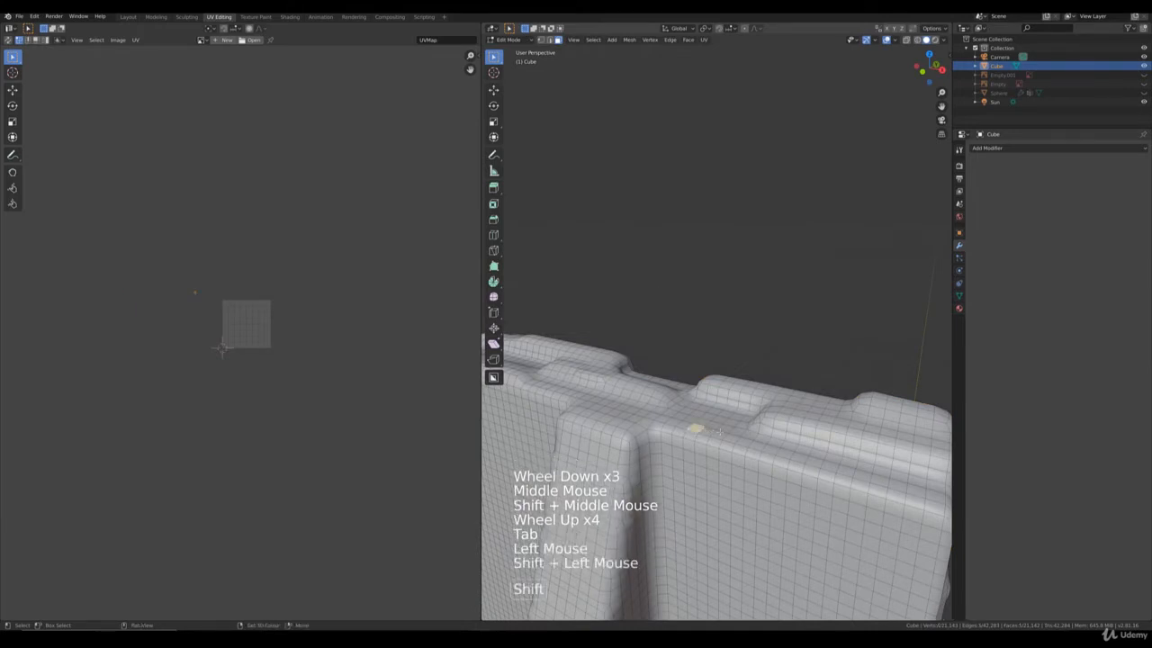
{"action": "left_click", "coordinate": [720, 432], "text": "shift"}
{"action": "left_click", "coordinate": [691, 426], "text": "shift"}
{"action": "left_click", "coordinate": [686, 421], "text": "shift"}
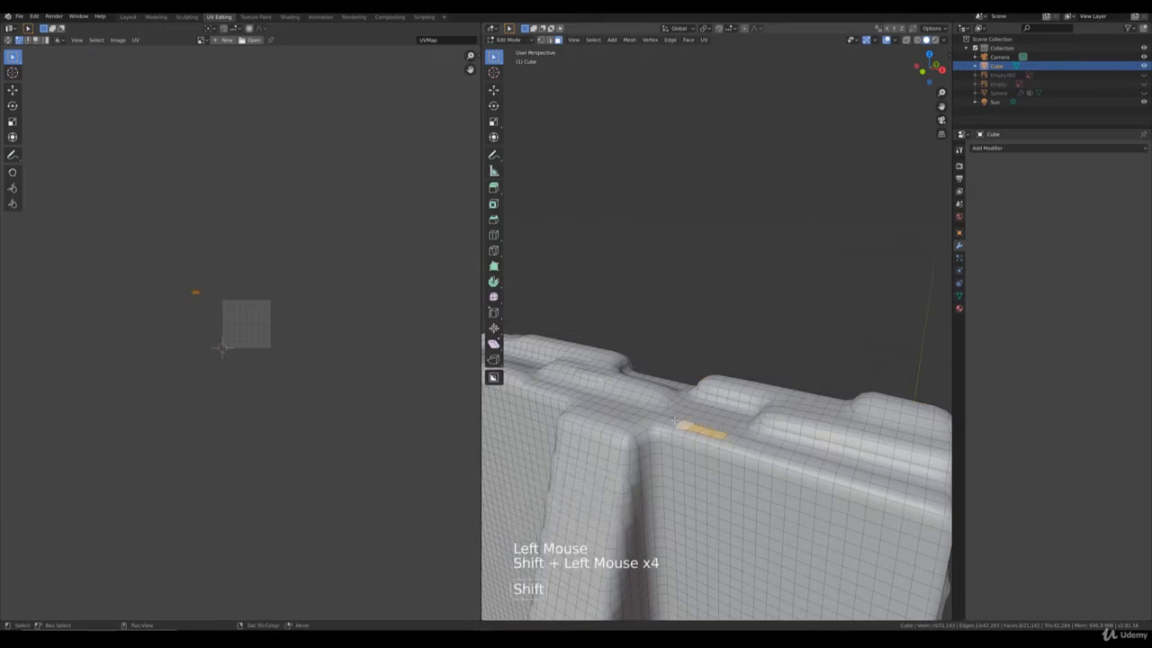
{"action": "left_click", "coordinate": [677, 423], "text": "shift"}
{"action": "left_click", "coordinate": [684, 421], "text": "shift"}
{"action": "left_click", "coordinate": [693, 419], "text": "shift"}
{"action": "left_click", "coordinate": [689, 421], "text": "shift"}
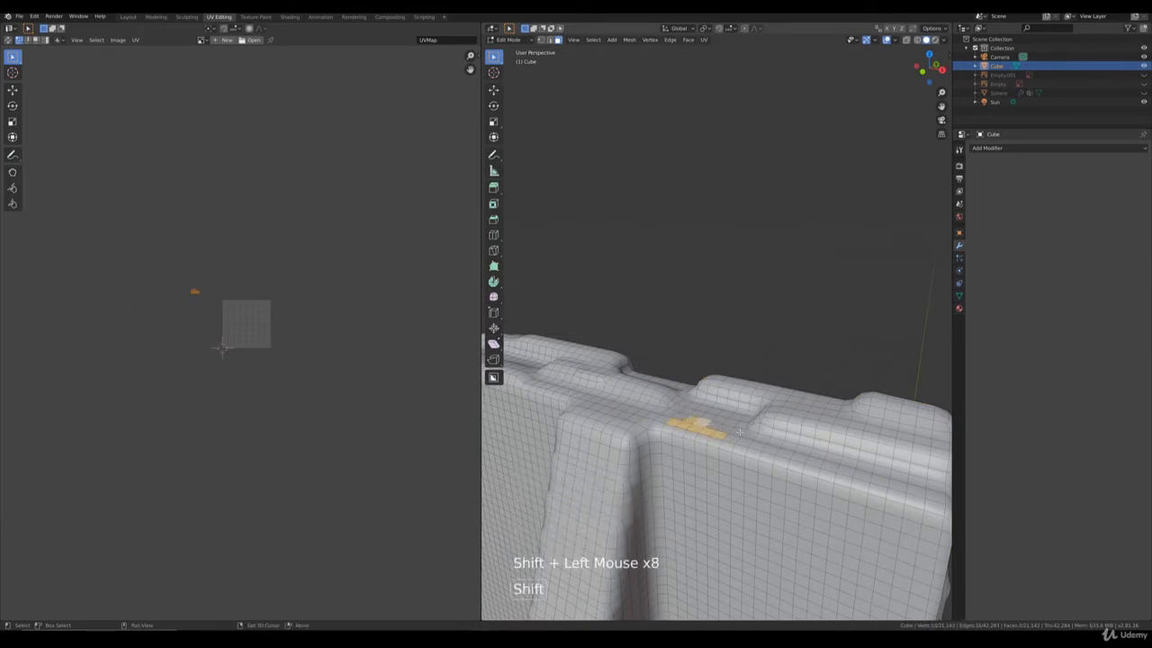
{"action": "key", "text": "g"}
{"action": "key", "text": "z"}
{"action": "scroll", "coordinate": [740, 428], "scroll_direction": "down", "scroll_amount": 4}
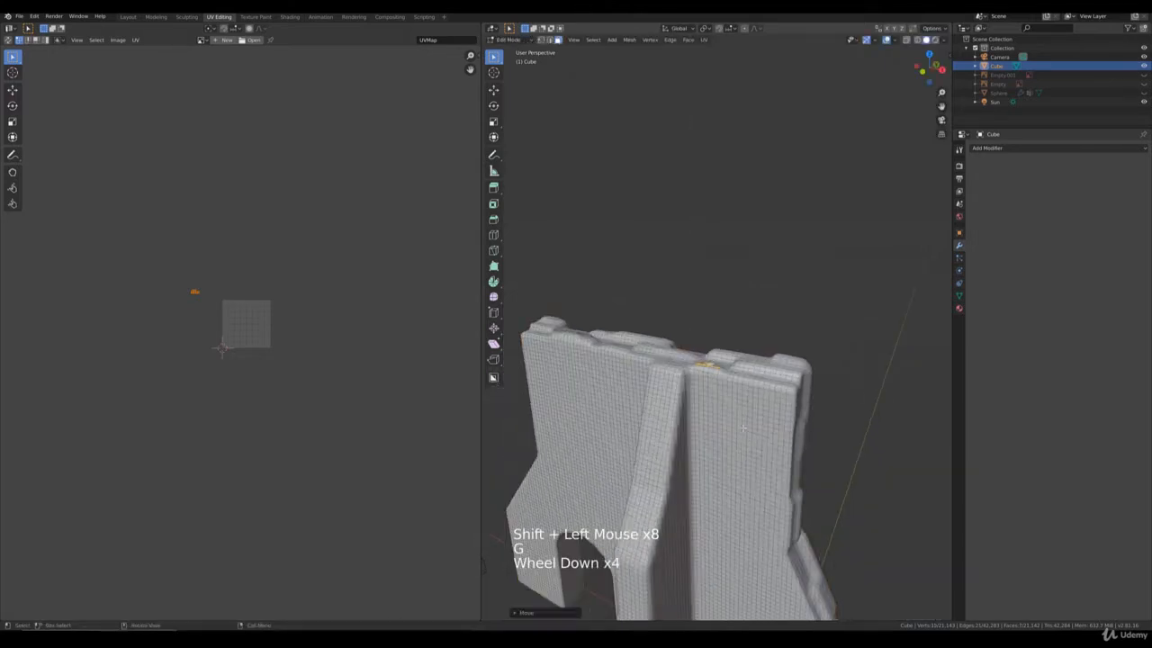
{"action": "key", "text": "Tab"}
Switch the scene's render engine from Workbench to Eevee
{"action": "scroll", "coordinate": [736, 429], "scroll_direction": "down", "scroll_amount": 1}
{"action": "middle_click_drag", "start_coordinate": [736, 428], "coordinate": [766, 397]}
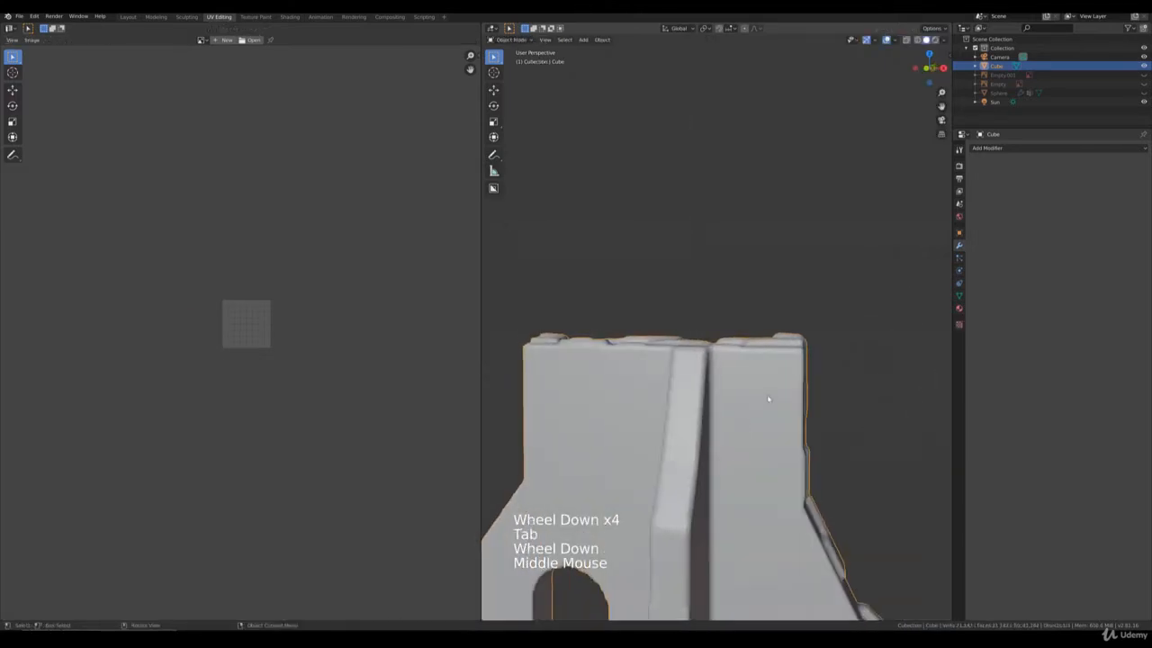
{"action": "middle_click_drag", "start_coordinate": [671, 419], "coordinate": [704, 405], "text": "shift"}
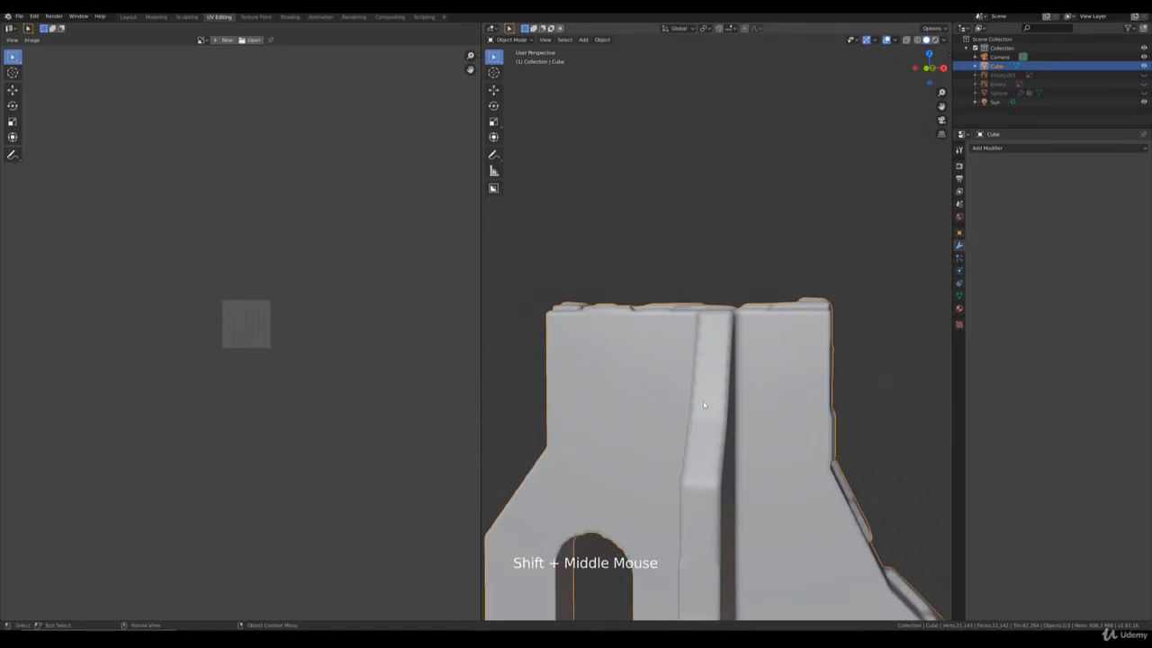
{"action": "left_click", "coordinate": [959, 165]}
{"action": "left_click", "coordinate": [1074, 147]}
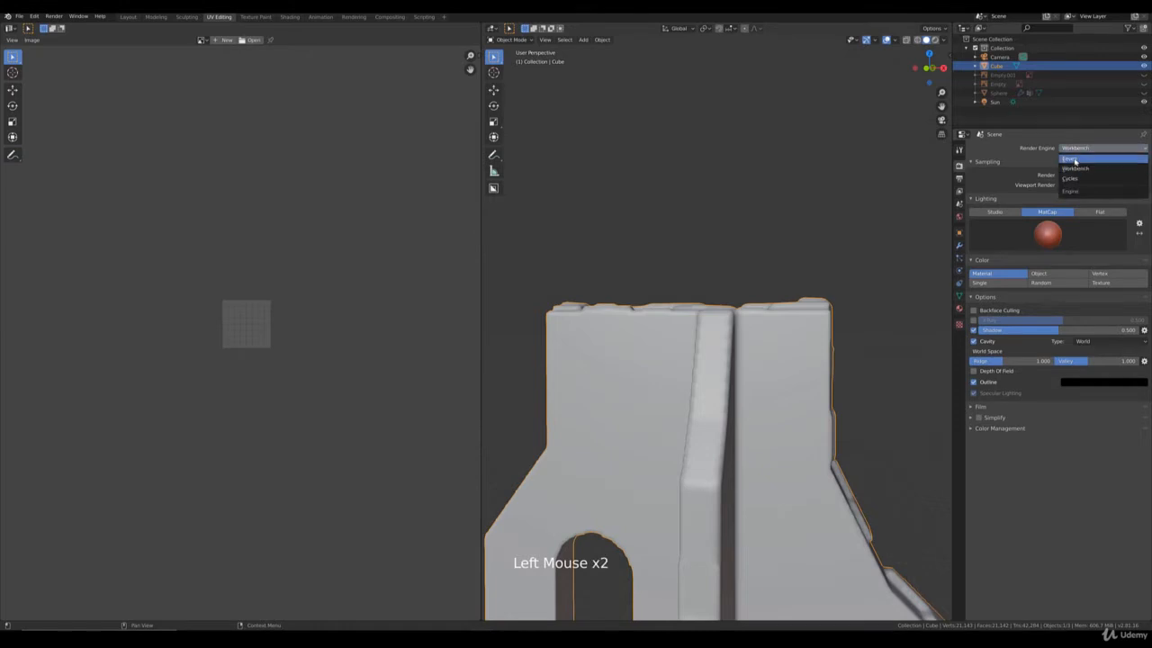
{"action": "left_click", "coordinate": [1074, 160]}
Assign the existing sphere_material to the wall object
{"action": "middle_click_drag", "start_coordinate": [813, 224], "coordinate": [789, 231]}
{"action": "scroll", "coordinate": [748, 308], "scroll_direction": "down", "scroll_amount": 2}
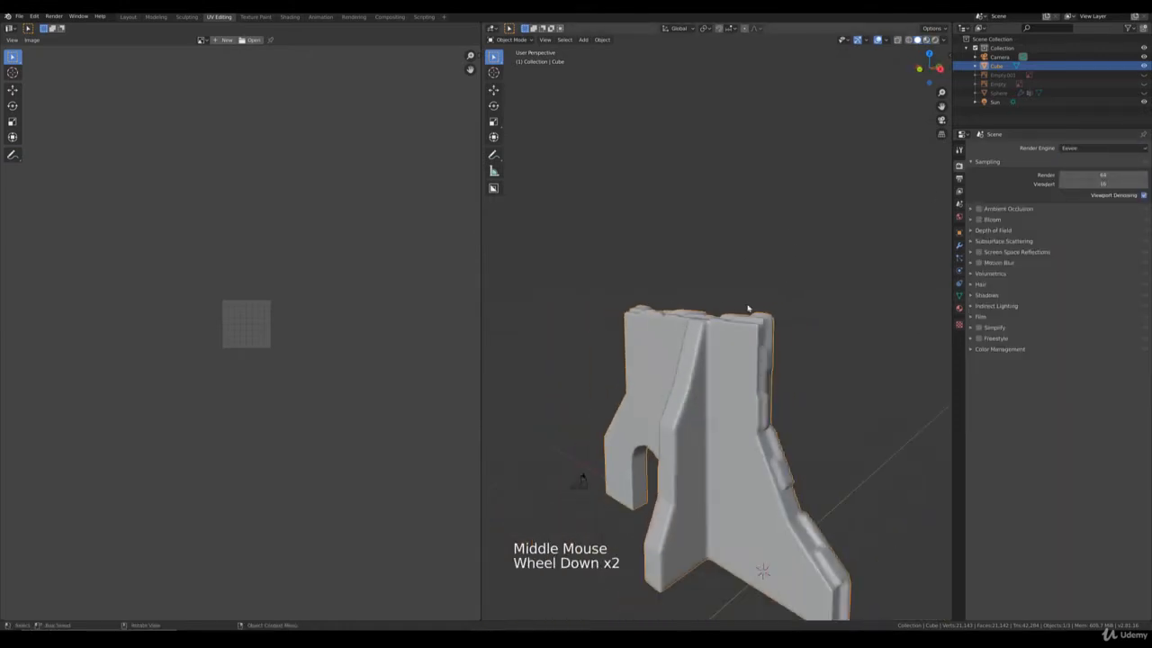
{"action": "middle_click_drag", "start_coordinate": [660, 462], "coordinate": [685, 388], "text": "shift"}
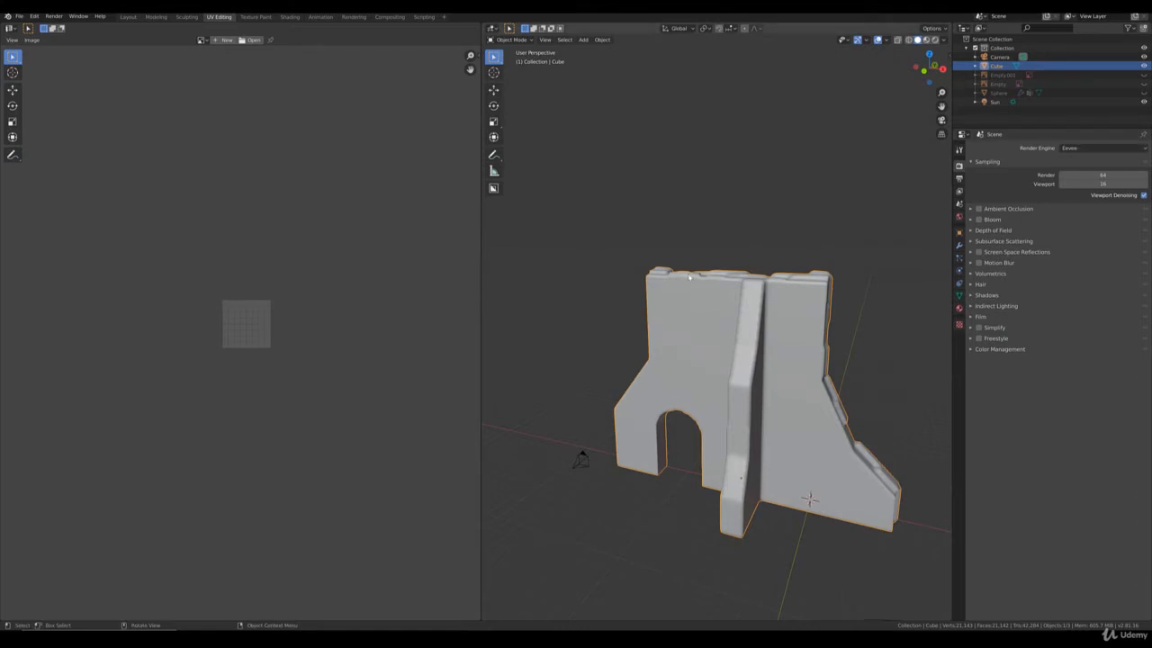
{"action": "middle_click_drag", "start_coordinate": [690, 277], "coordinate": [771, 297]}
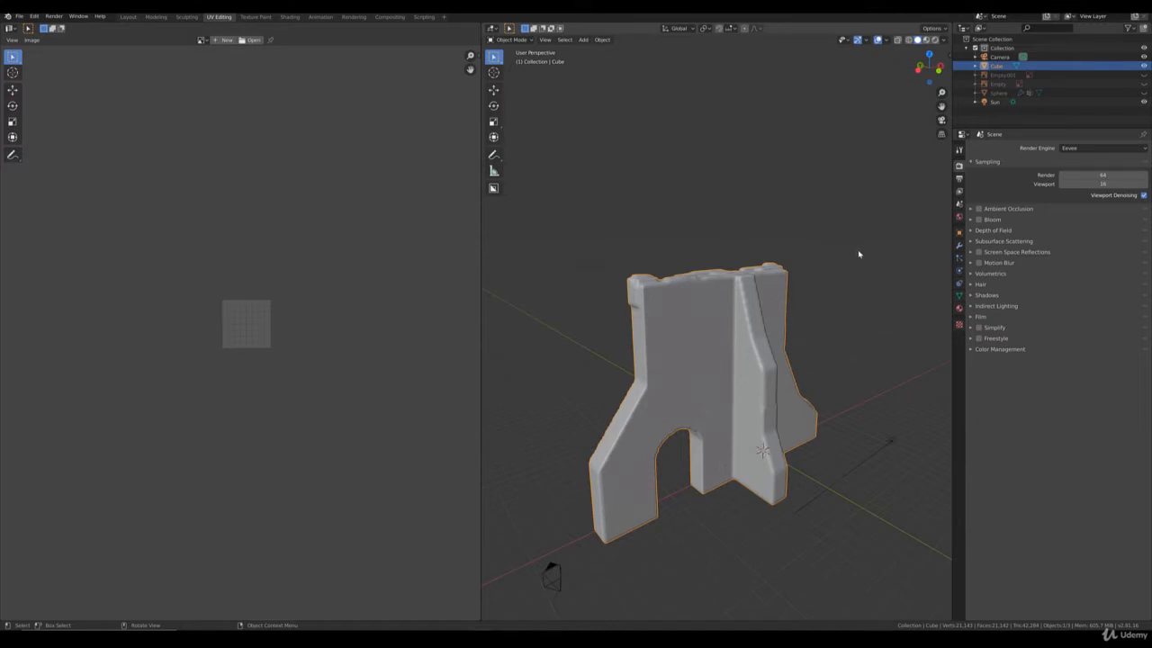
{"action": "left_click", "coordinate": [960, 308]}
{"action": "left_click", "coordinate": [975, 186]}
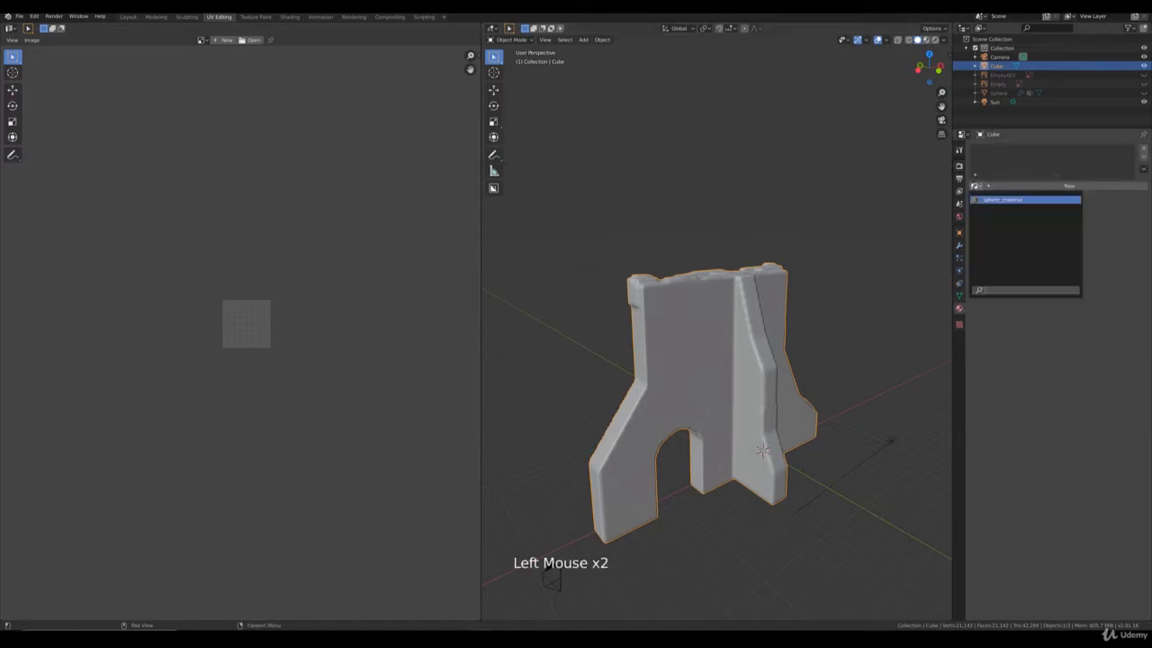
{"action": "left_click", "coordinate": [1007, 199]}
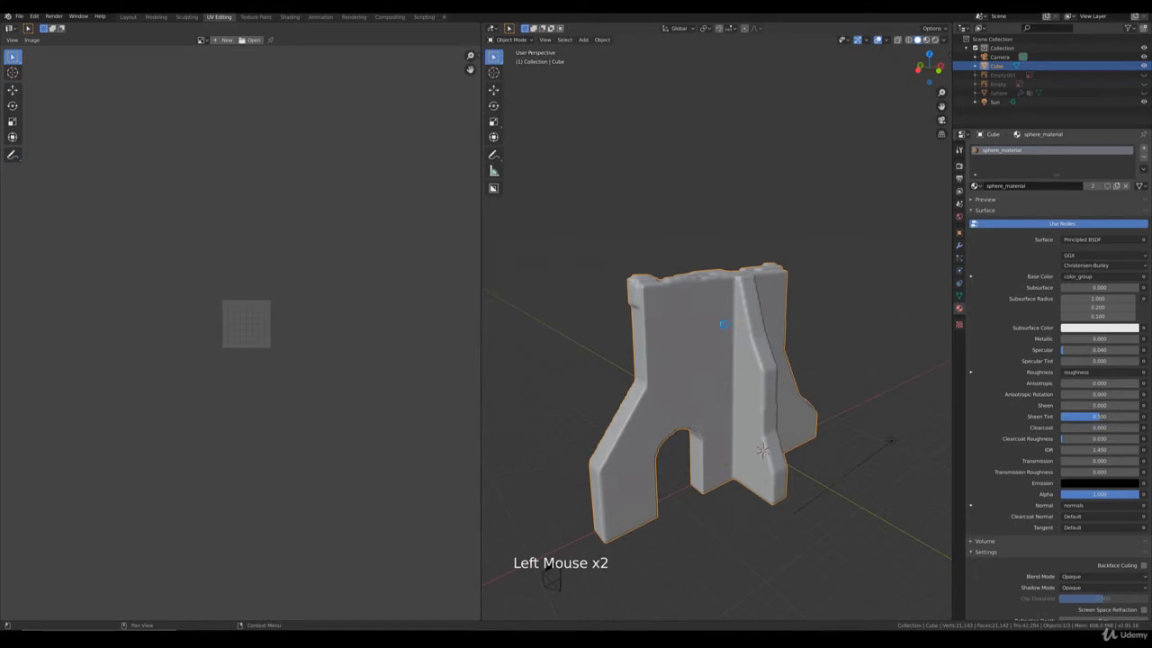
{"action": "middle_click", "coordinate": [706, 319]}
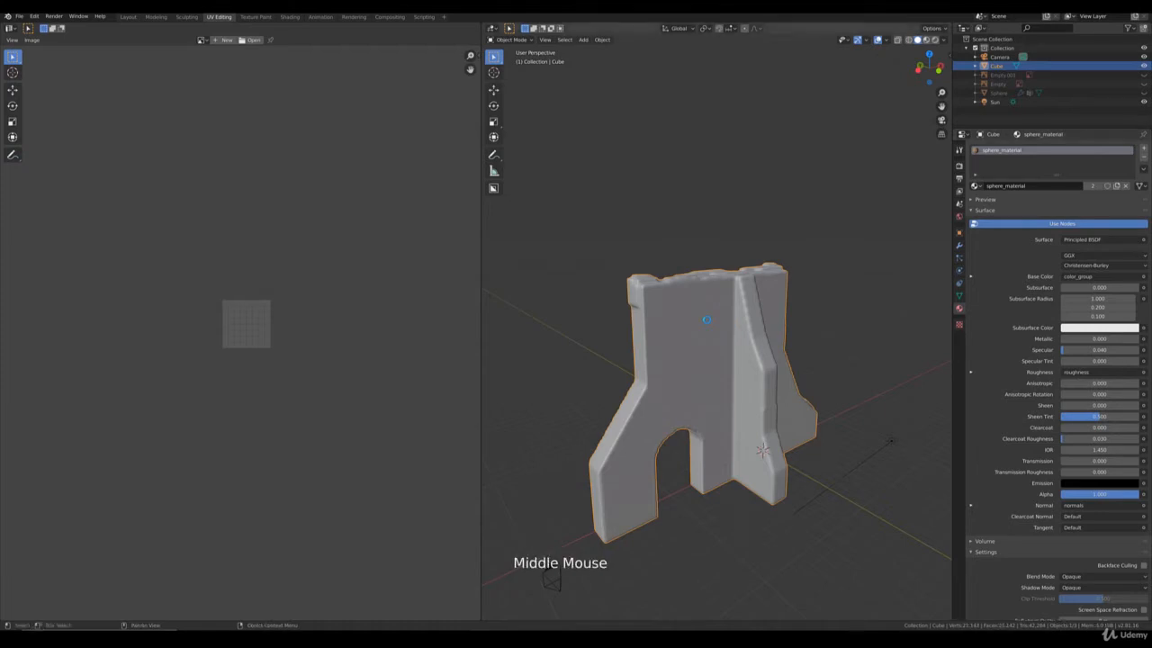
{"action": "mouse_move", "coordinate": [795, 367]}
{"action": "middle_mouse_down"}
{"action": "mouse_move", "coordinate": [758, 365]}
{"action": "mouse_move", "coordinate": [775, 355]}
{"action": "middle_mouse_up"}
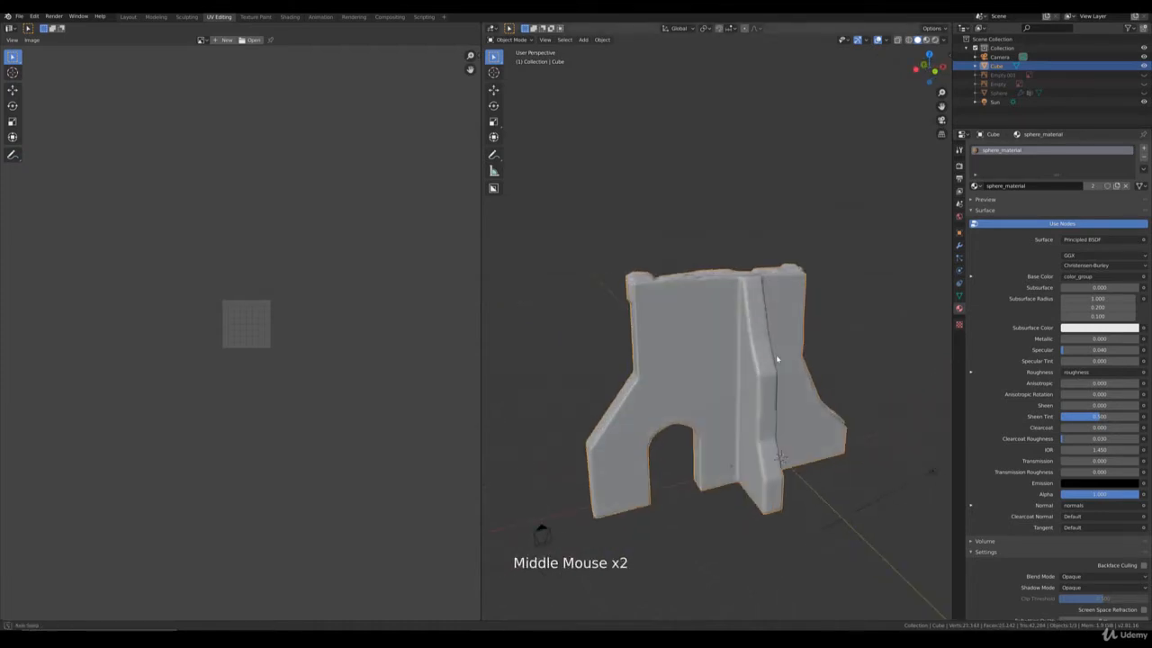
Switch the 3D viewport to rendered shading to display the sphere_material on the wall
{"action": "middle_click_drag", "start_coordinate": [714, 308], "coordinate": [681, 288]}
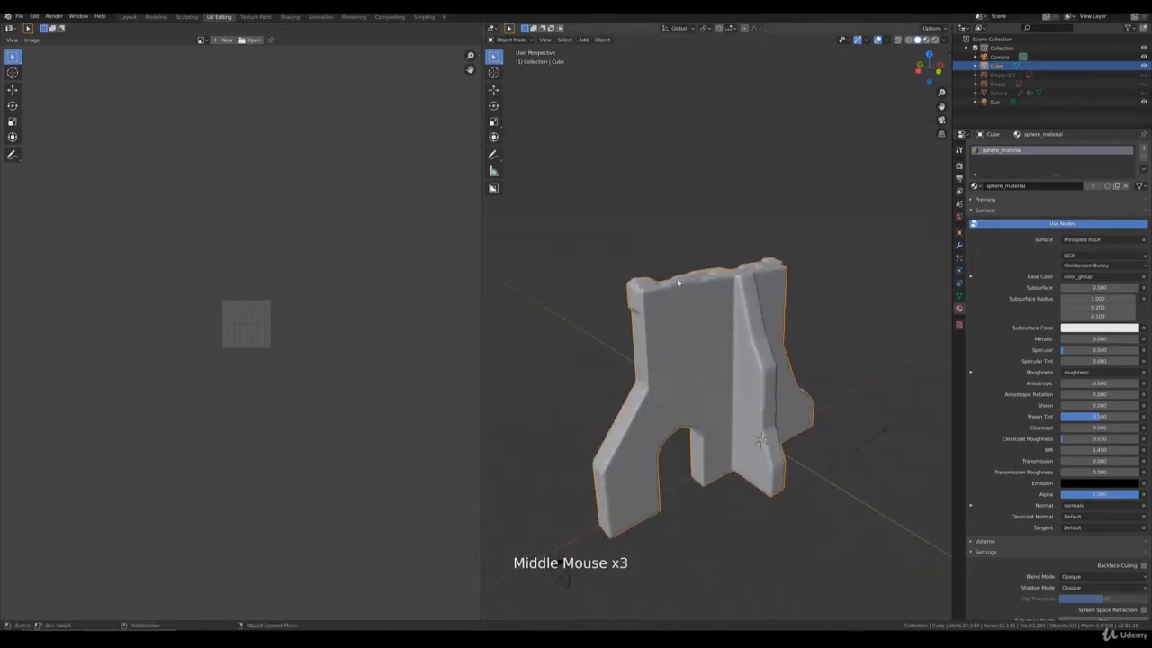
{"action": "scroll", "coordinate": [679, 289], "scroll_direction": "up", "scroll_amount": 3}
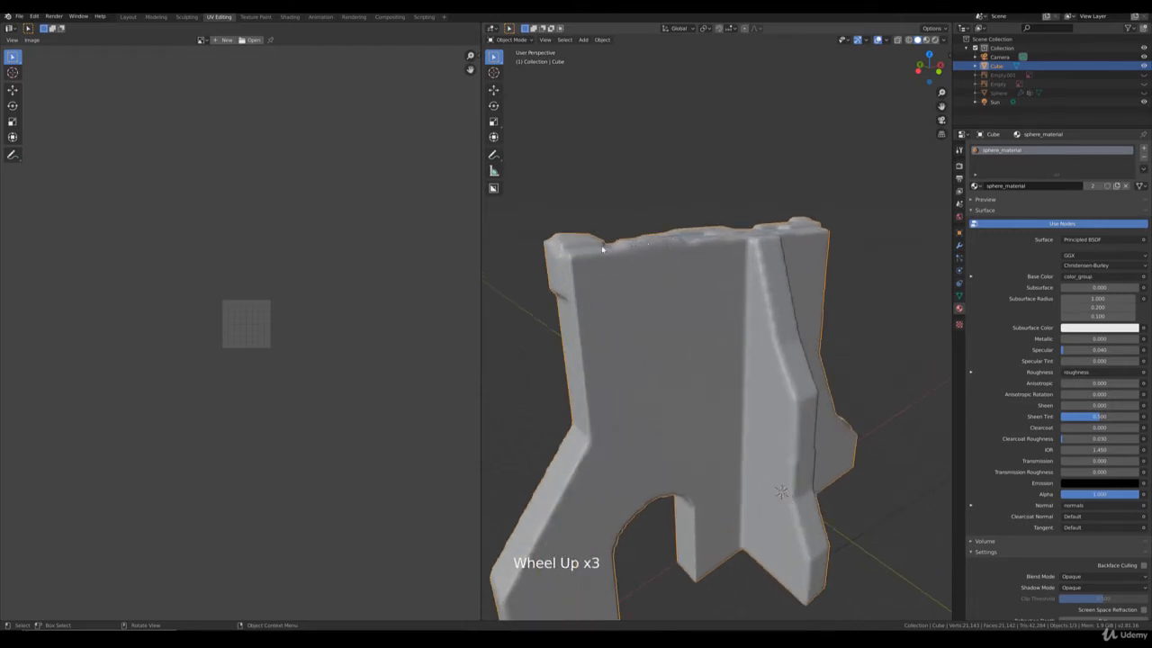
{"action": "middle_click_drag", "start_coordinate": [642, 247], "coordinate": [695, 246]}
{"action": "scroll", "coordinate": [663, 330], "scroll_direction": "down", "scroll_amount": 3}
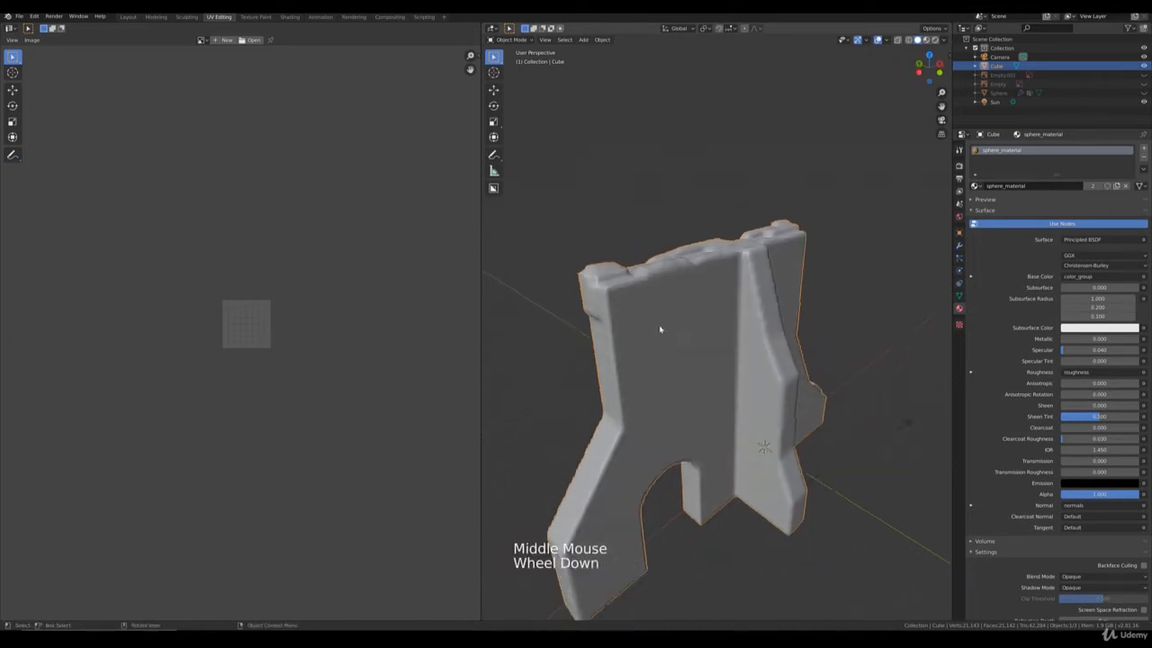
{"action": "middle_click_drag", "start_coordinate": [784, 401], "coordinate": [745, 399]}
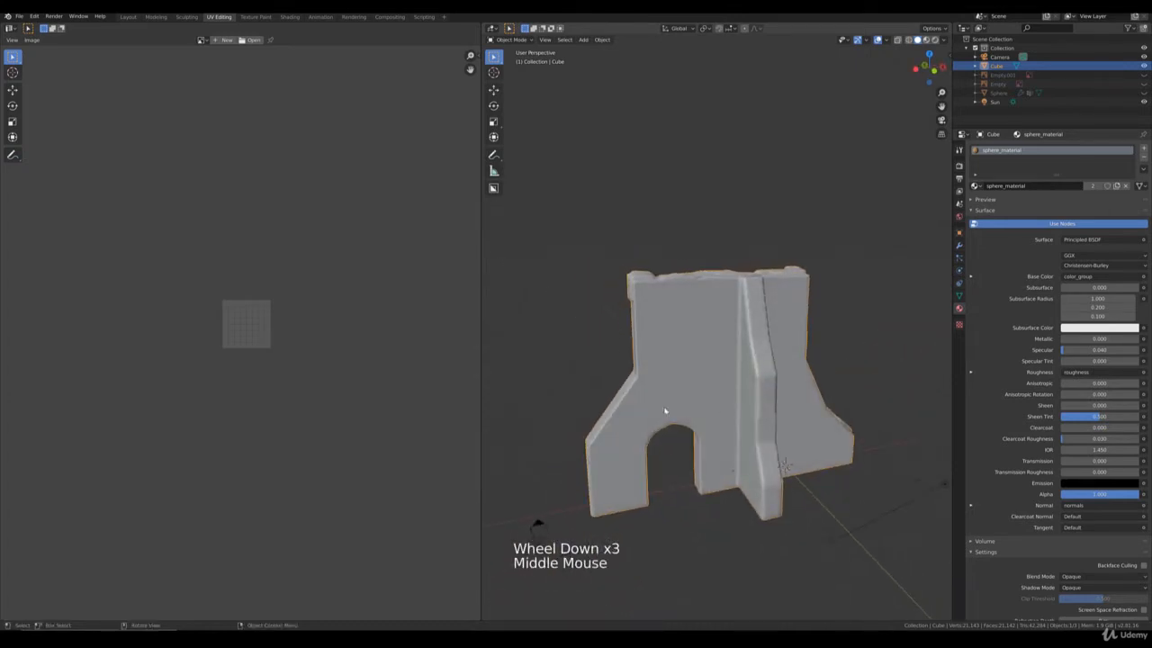
{"action": "key", "text": "z"}
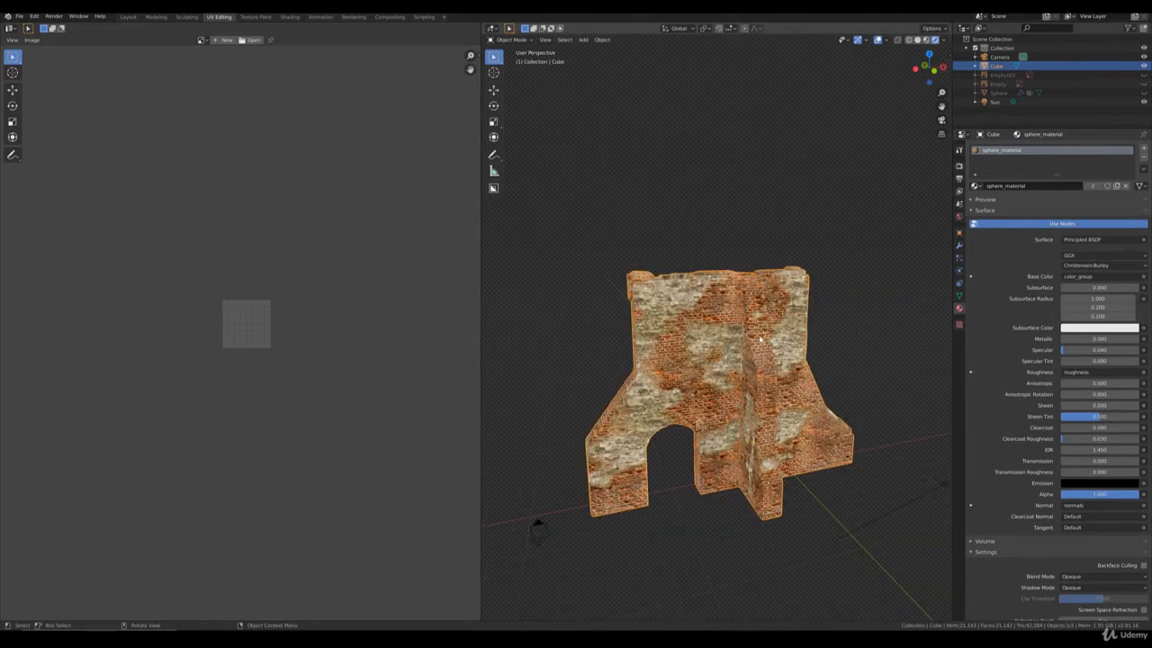
Examine the brick and plaster texture on the wall from several angles and check the mesh's UV map list
{"action": "middle_click_drag", "start_coordinate": [742, 358], "coordinate": [685, 361]}
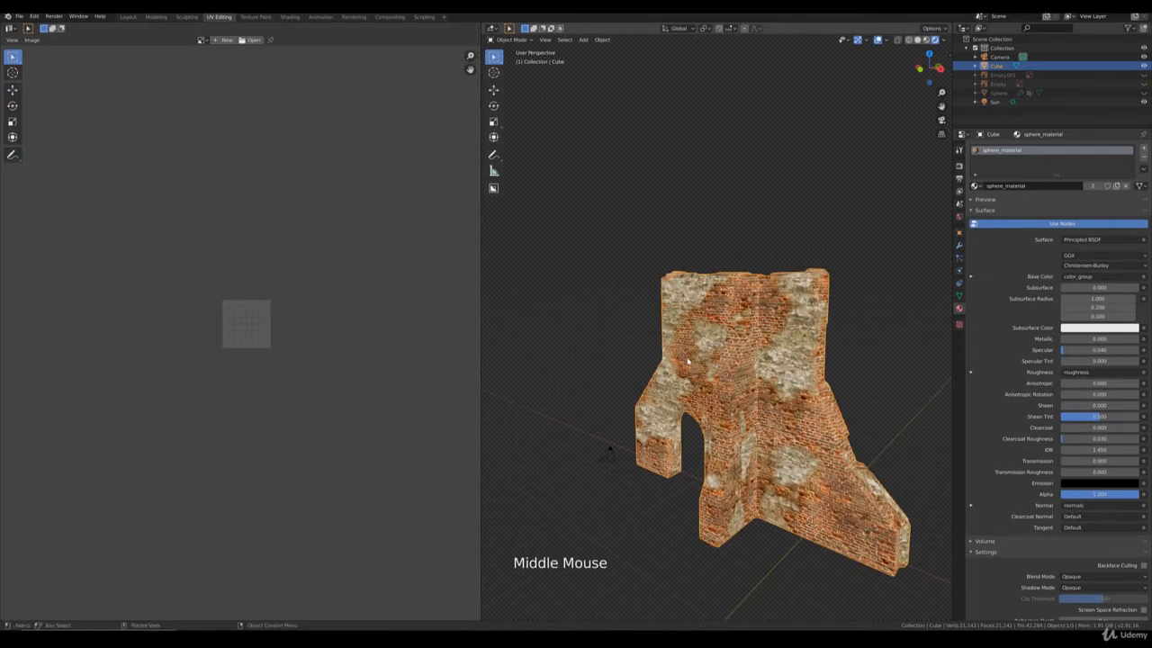
{"action": "scroll", "coordinate": [688, 308], "scroll_direction": "up", "scroll_amount": 4}
{"action": "scroll", "coordinate": [679, 287], "scroll_direction": "down", "scroll_amount": 2}
{"action": "middle_click_drag", "start_coordinate": [679, 287], "coordinate": [781, 351]}
{"action": "scroll", "coordinate": [749, 337], "scroll_direction": "down", "scroll_amount": 5}
{"action": "scroll", "coordinate": [789, 356], "scroll_direction": "up", "scroll_amount": 4}
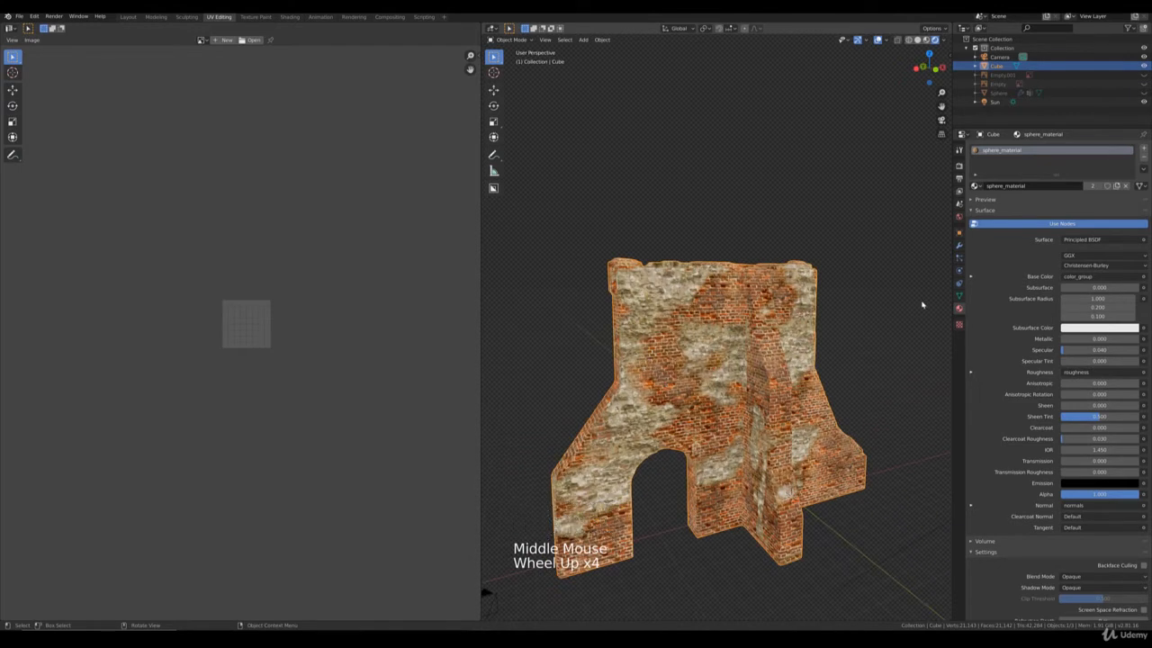
{"action": "left_click", "coordinate": [958, 296]}
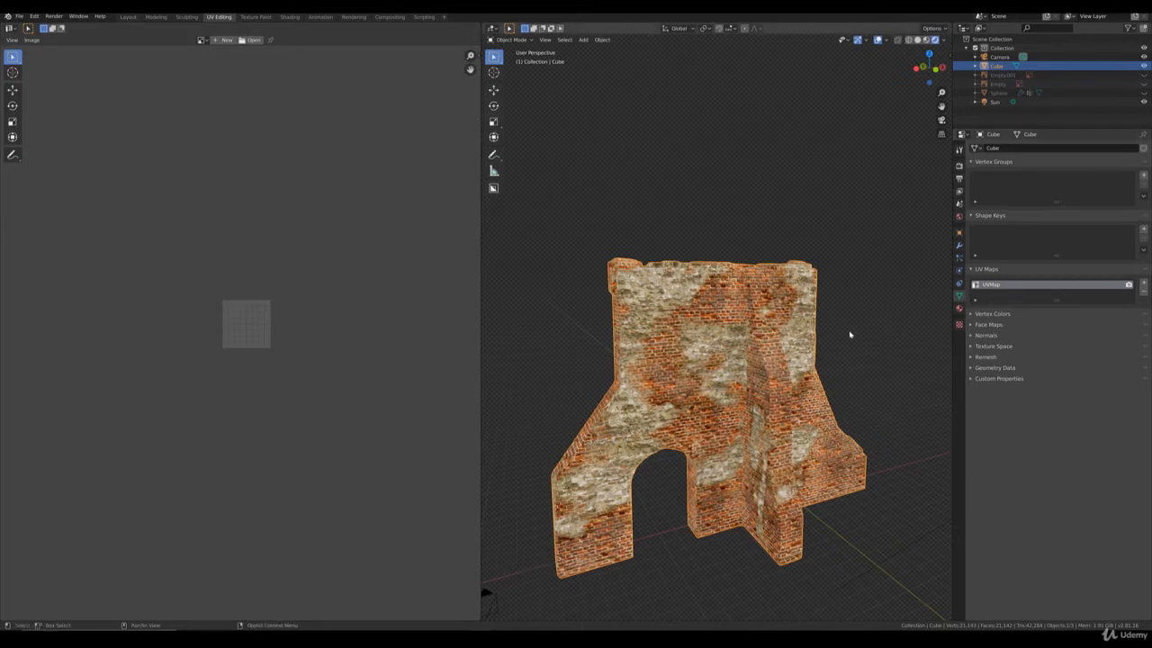
{"action": "middle_click_drag", "start_coordinate": [849, 331], "coordinate": [788, 315]}
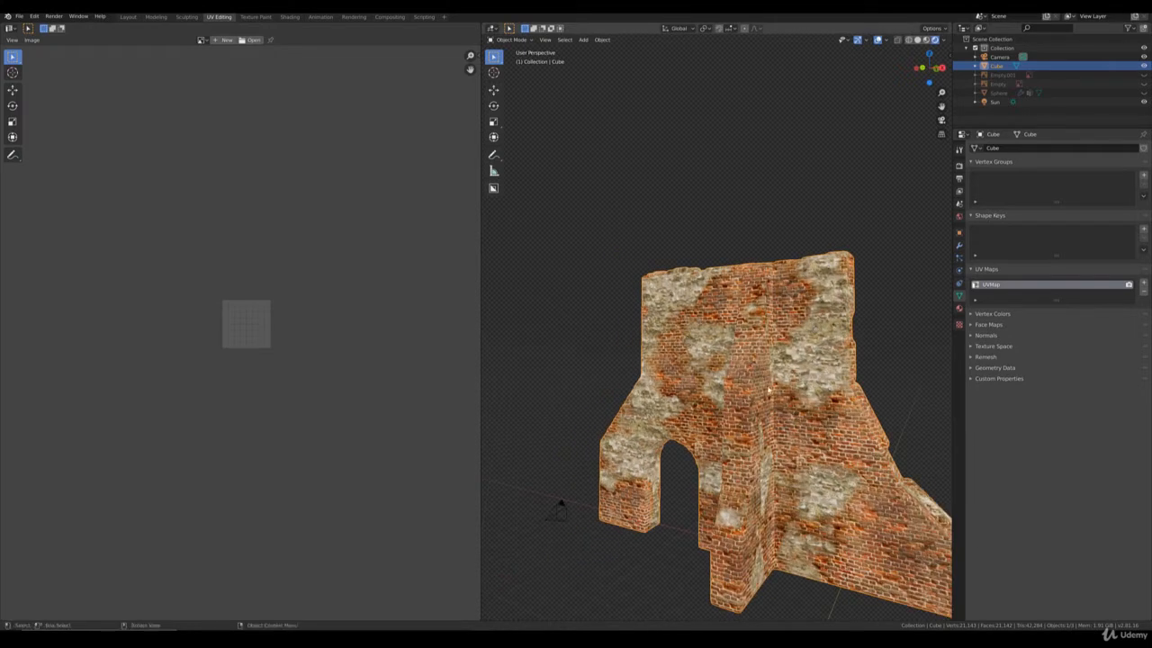
{"action": "scroll", "coordinate": [768, 390], "scroll_direction": "down", "scroll_amount": 3}
{"action": "middle_click_drag", "start_coordinate": [768, 390], "coordinate": [734, 367]}
{"action": "scroll", "coordinate": [734, 367], "scroll_direction": "up", "scroll_amount": 6}
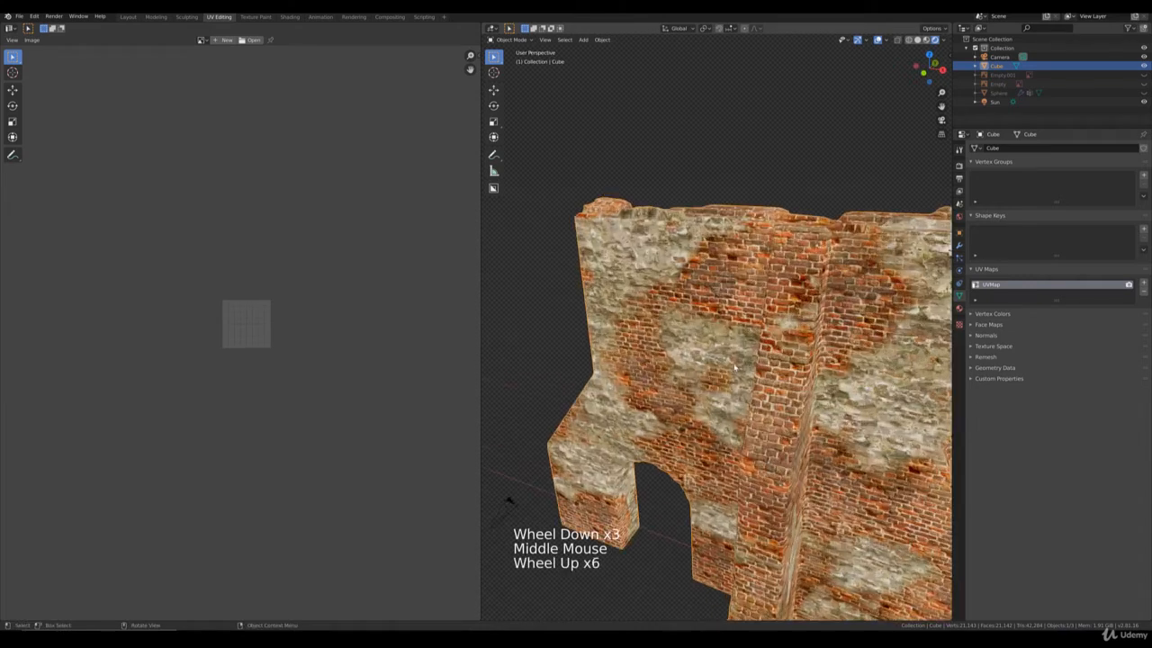
{"action": "middle_click_drag", "start_coordinate": [508, 501], "coordinate": [534, 504]}
{"action": "scroll", "coordinate": [849, 375], "scroll_direction": "down", "scroll_amount": 4}
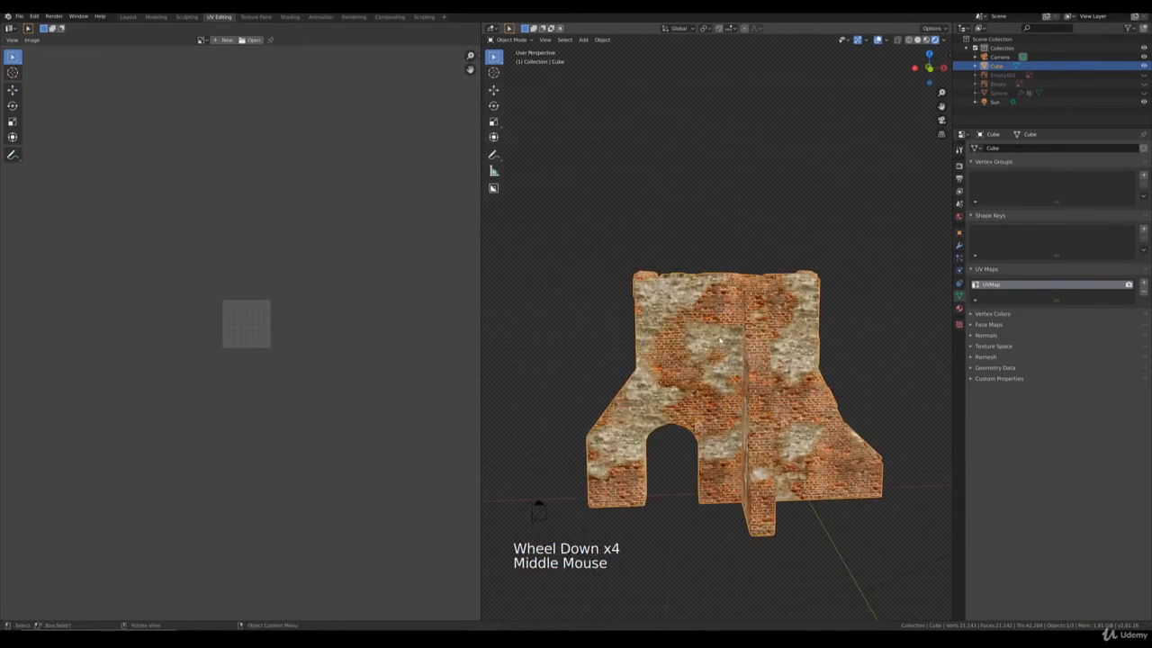
From the front view, enter Edit Mode, select all linked faces of the wall and unwrap them with Cube Projection
{"action": "key", "text": "KP_1"}
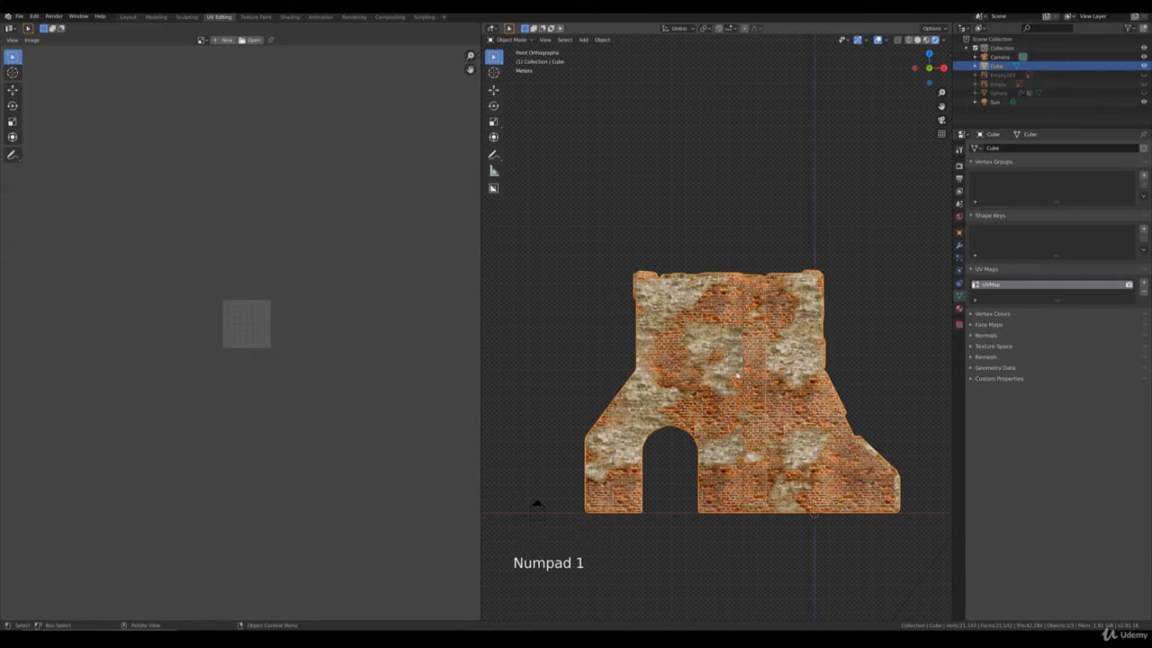
{"action": "key", "text": "Tab"}
{"action": "left_click", "coordinate": [743, 367]}
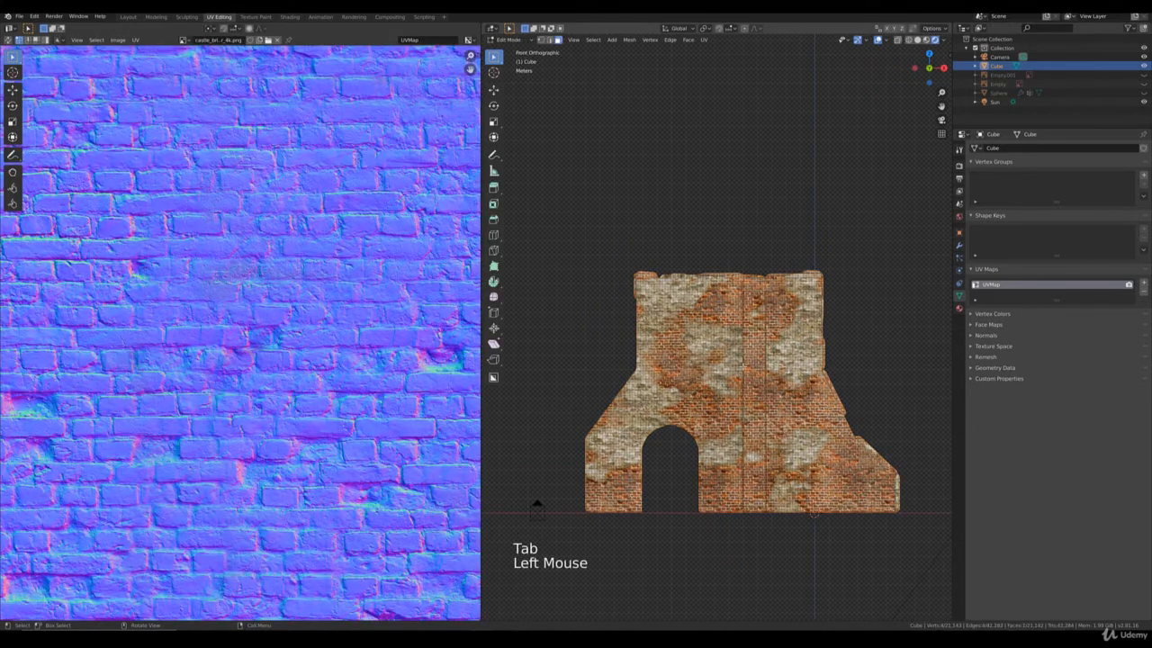
{"action": "key", "text": "ctrl+l"}
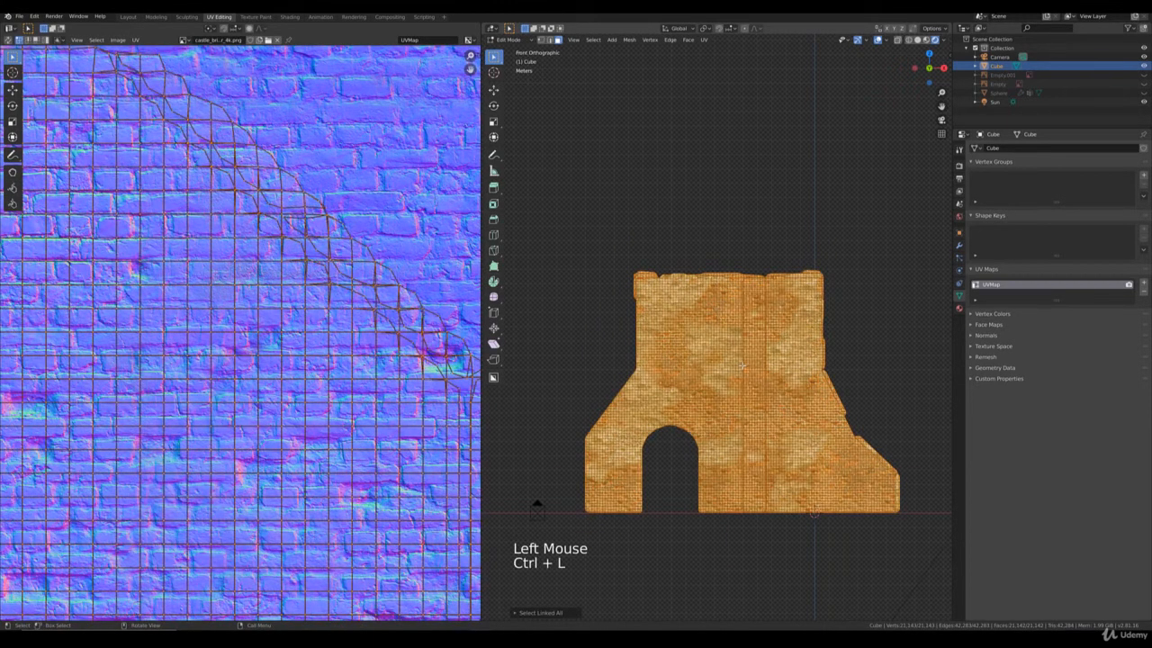
{"action": "key", "text": "u"}
{"action": "scroll", "coordinate": [311, 435], "scroll_direction": "down", "scroll_amount": 5}
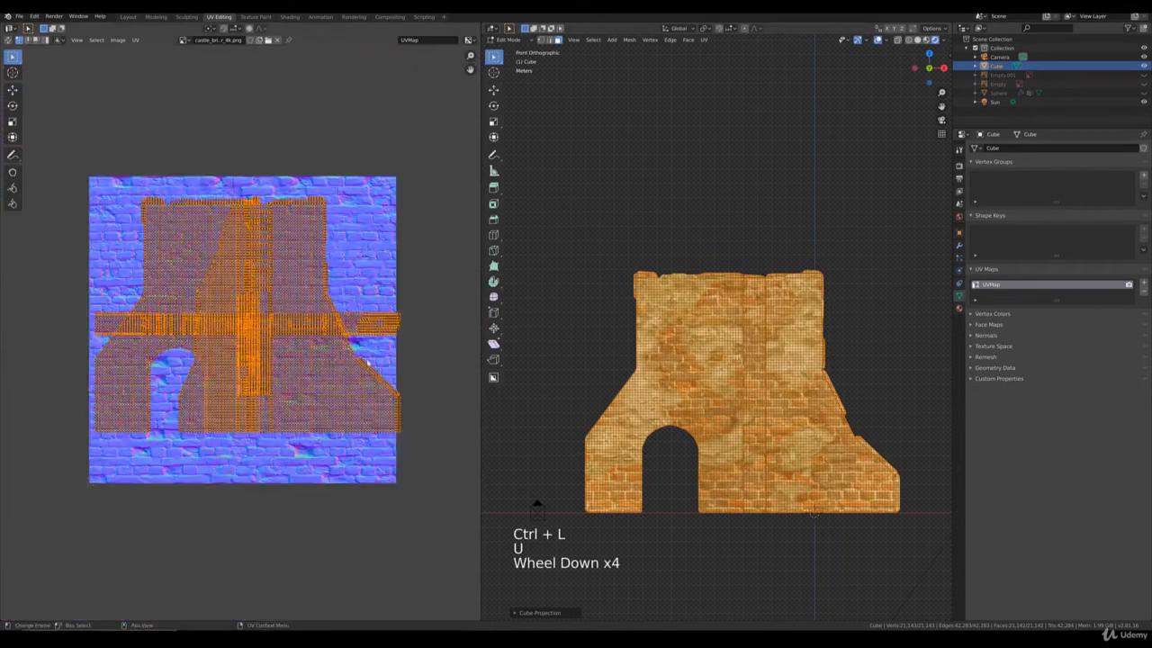
Scale up and reposition the wall's UV layout over the brick image, including a further enlargement of about 1.85 times
{"action": "key", "text": "s"}
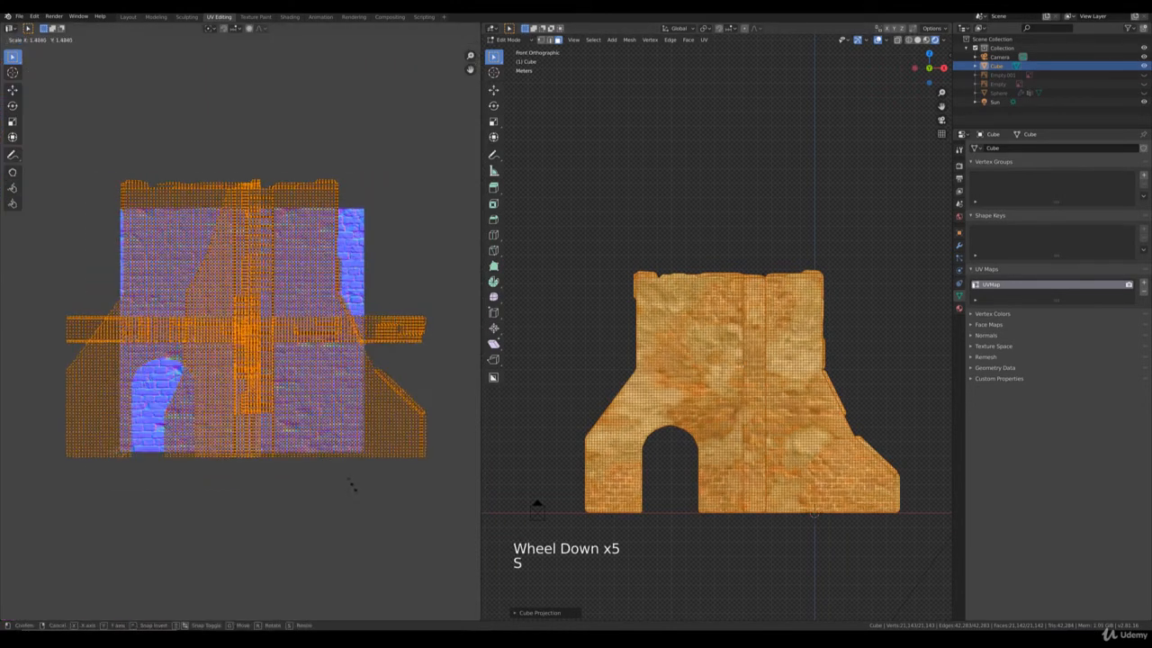
{"action": "key", "text": "g"}
{"action": "left_click", "coordinate": [321, 458]}
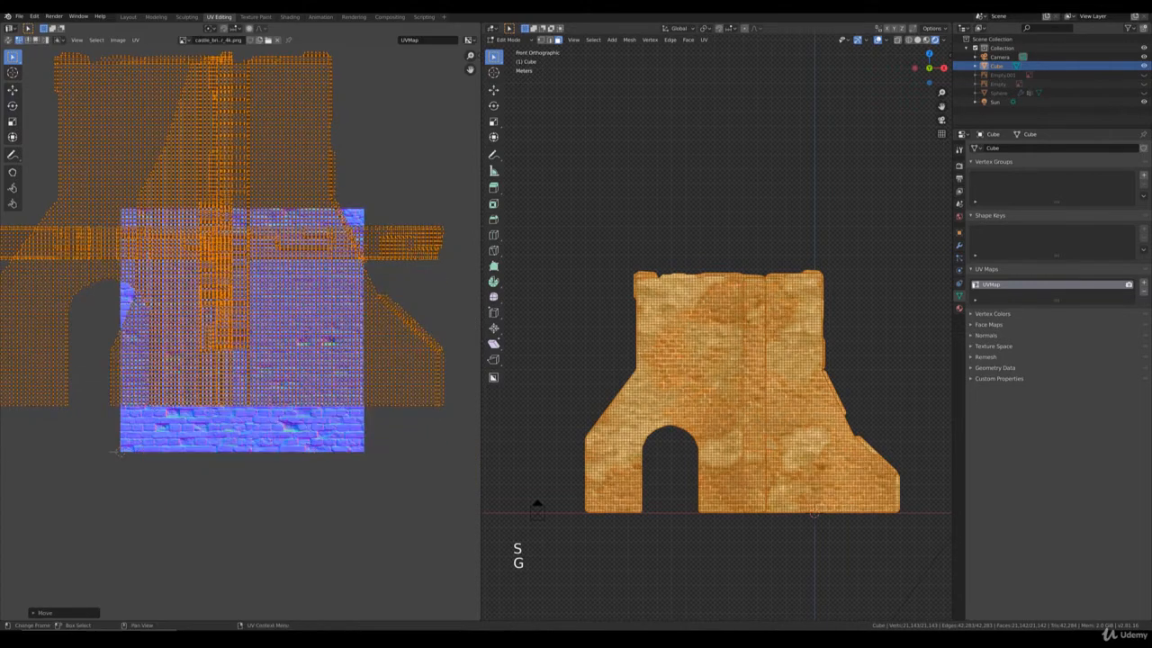
{"action": "key", "text": "s"}
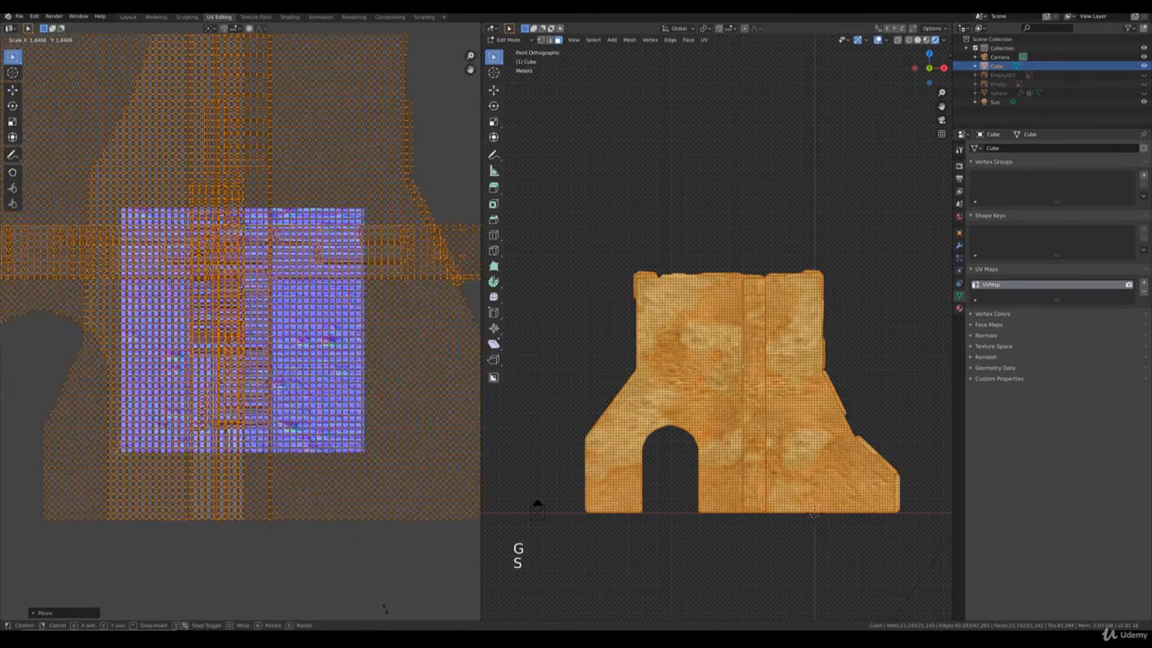
{"action": "left_click", "coordinate": [381, 605]}
Enlarge the UV layout slightly more, shift it upward over the brick image, and return to Object Mode
{"action": "scroll", "coordinate": [708, 541], "scroll_direction": "up", "scroll_amount": 4}
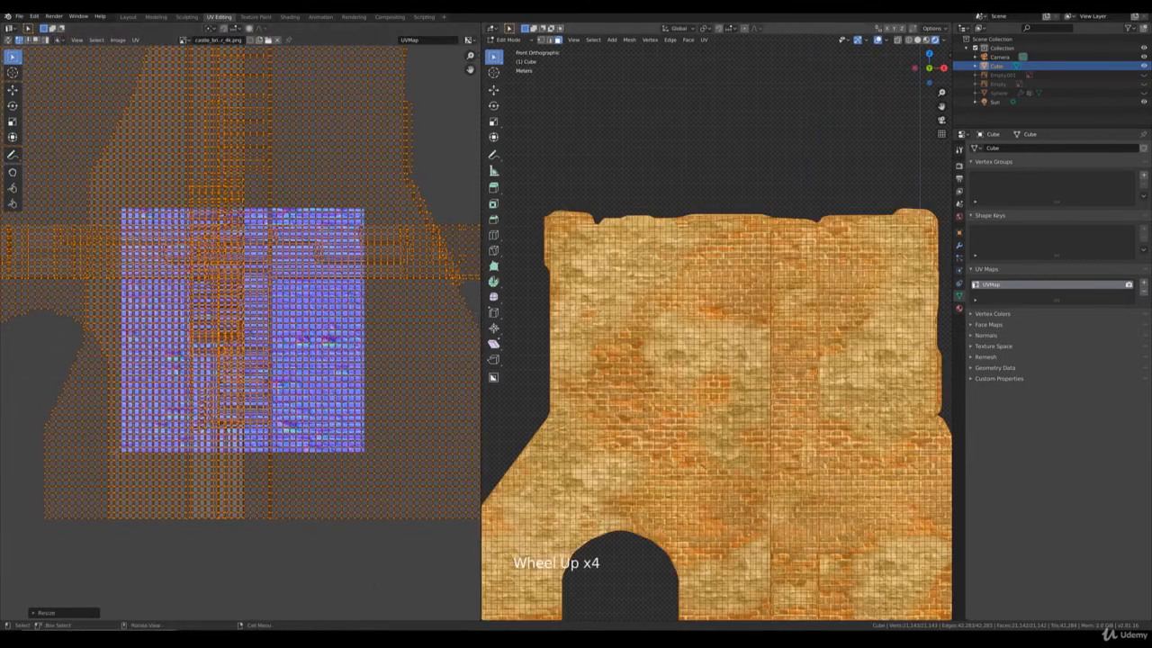
{"action": "scroll", "coordinate": [708, 540], "scroll_direction": "down", "scroll_amount": 2}
{"action": "key", "text": "s"}
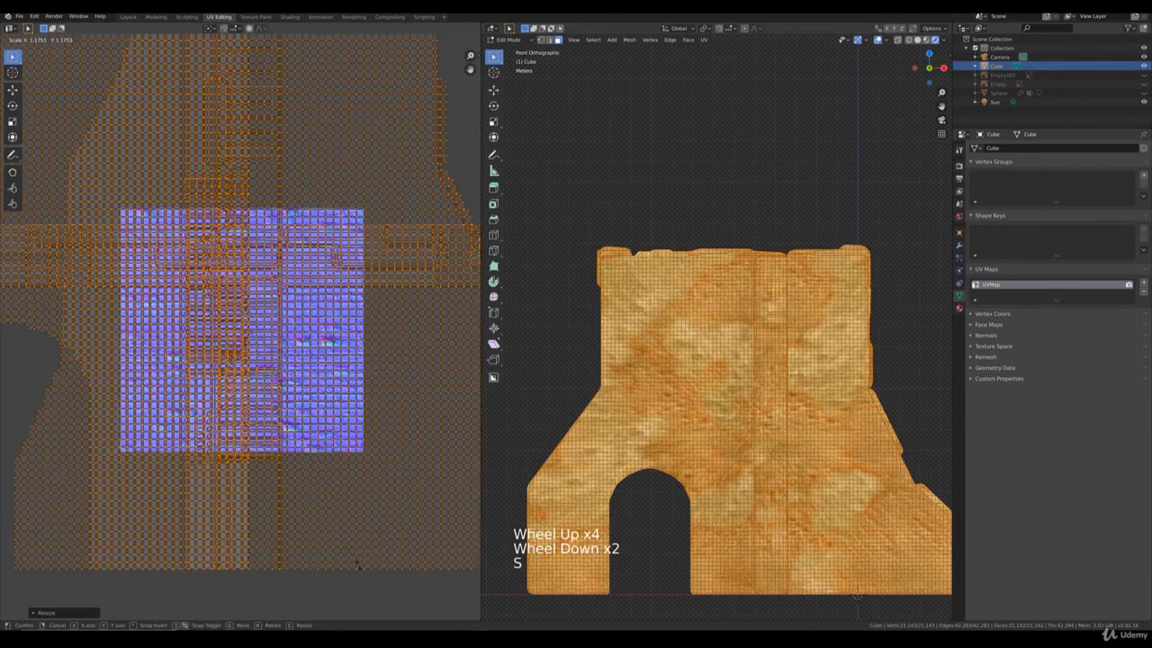
{"action": "key", "text": "g"}
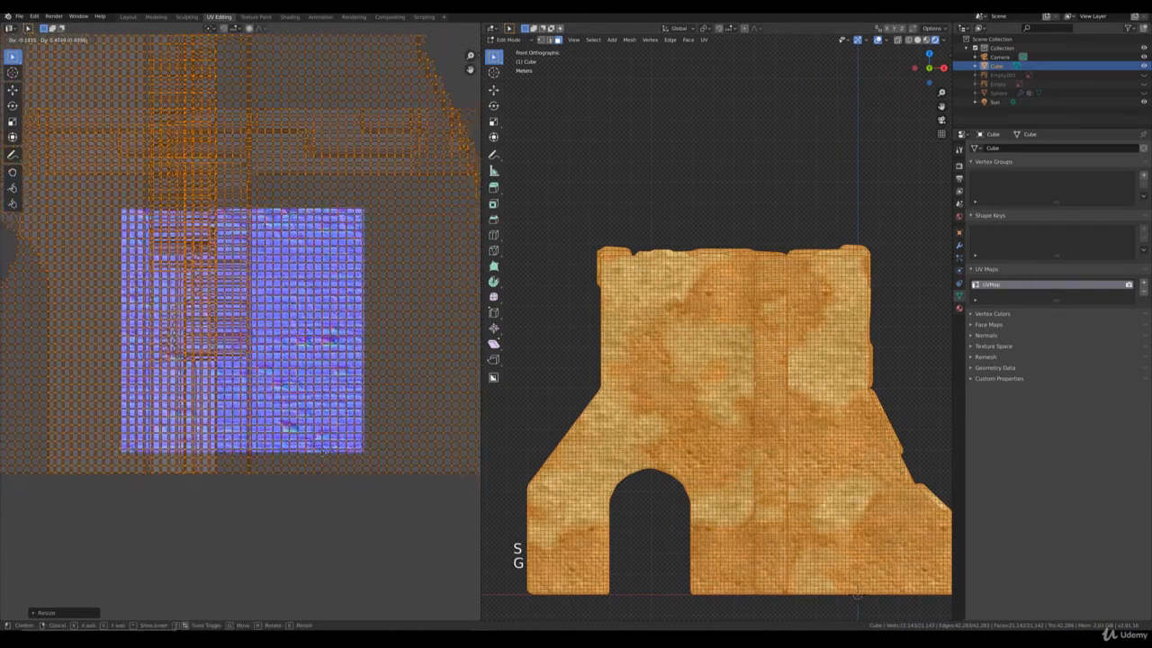
{"action": "left_click", "coordinate": [325, 437]}
{"action": "key", "text": "Tab"}
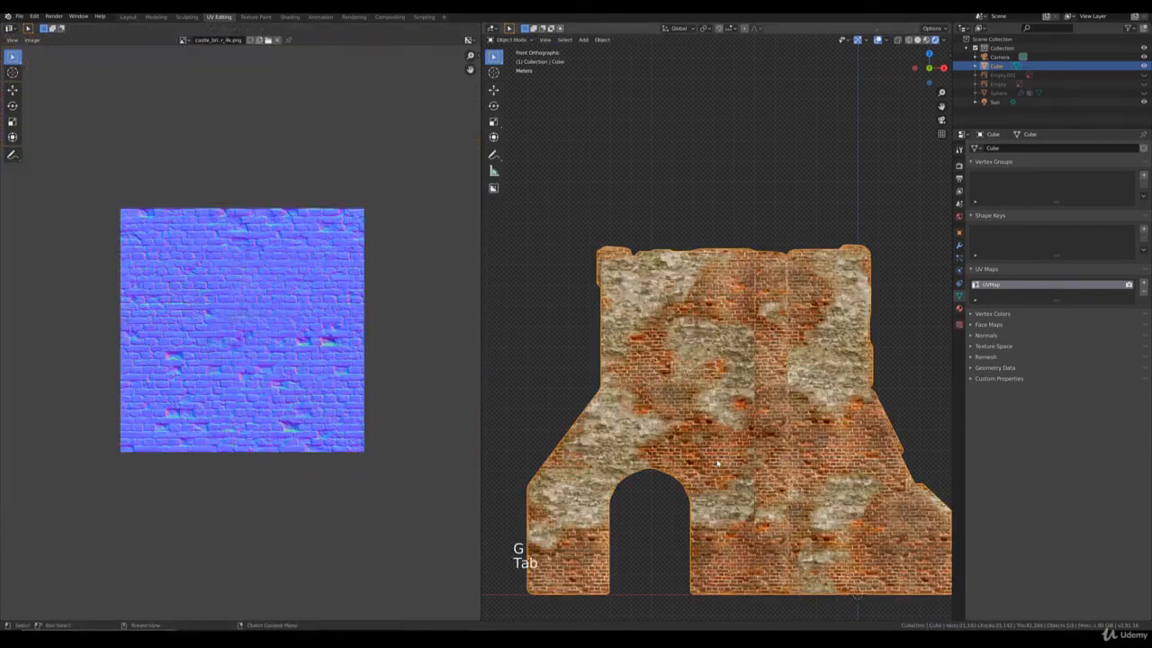
Check the rescaled bricks on the wall, switch to the Shading workspace, and open the color_group node group for editing
{"action": "mouse_move", "coordinate": [694, 464]}
{"action": "middle_mouse_down"}
{"action": "mouse_move", "coordinate": [639, 445]}
{"action": "mouse_move", "coordinate": [735, 417]}
{"action": "mouse_move", "coordinate": [712, 349]}
{"action": "middle_mouse_up"}
{"action": "scroll", "coordinate": [639, 445], "scroll_direction": "down", "scroll_amount": 3}
{"action": "key", "text": "z"}
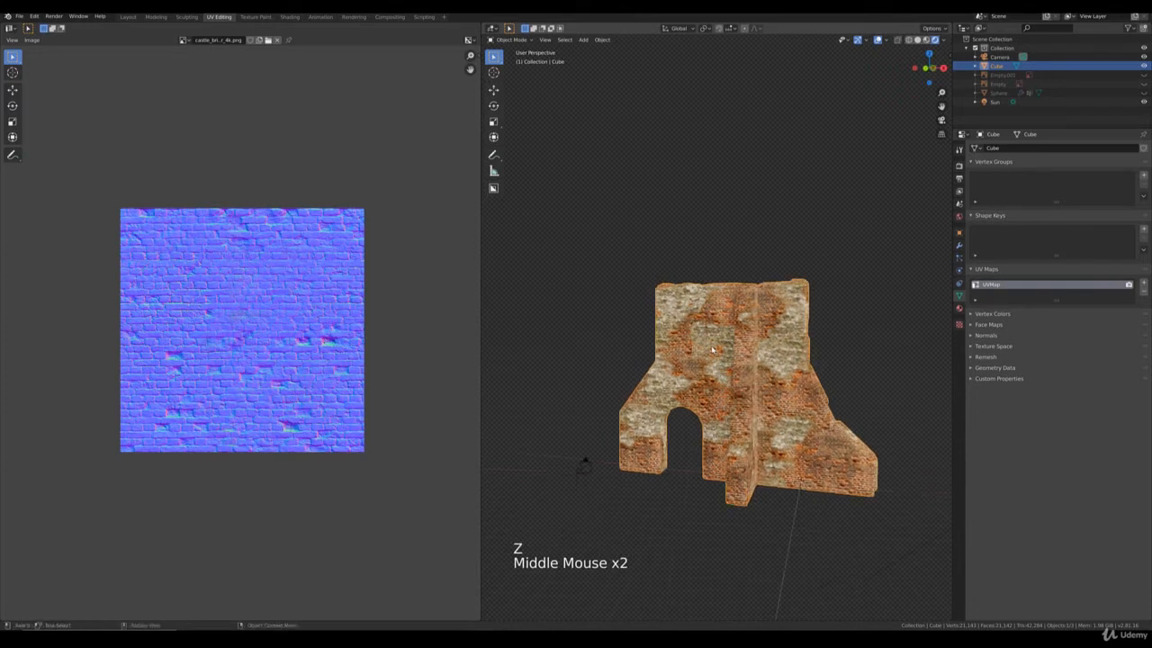
{"action": "scroll", "coordinate": [729, 318], "scroll_direction": "up", "scroll_amount": 3}
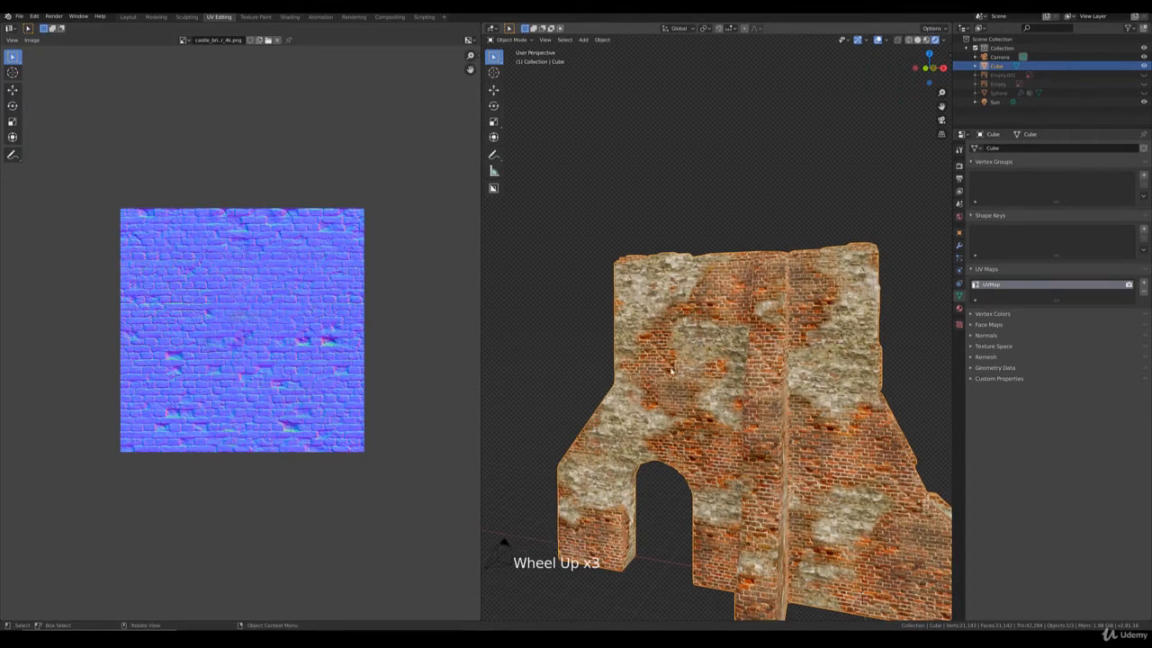
{"action": "middle_click_drag", "start_coordinate": [670, 369], "coordinate": [693, 364]}
{"action": "left_click", "coordinate": [289, 17]}
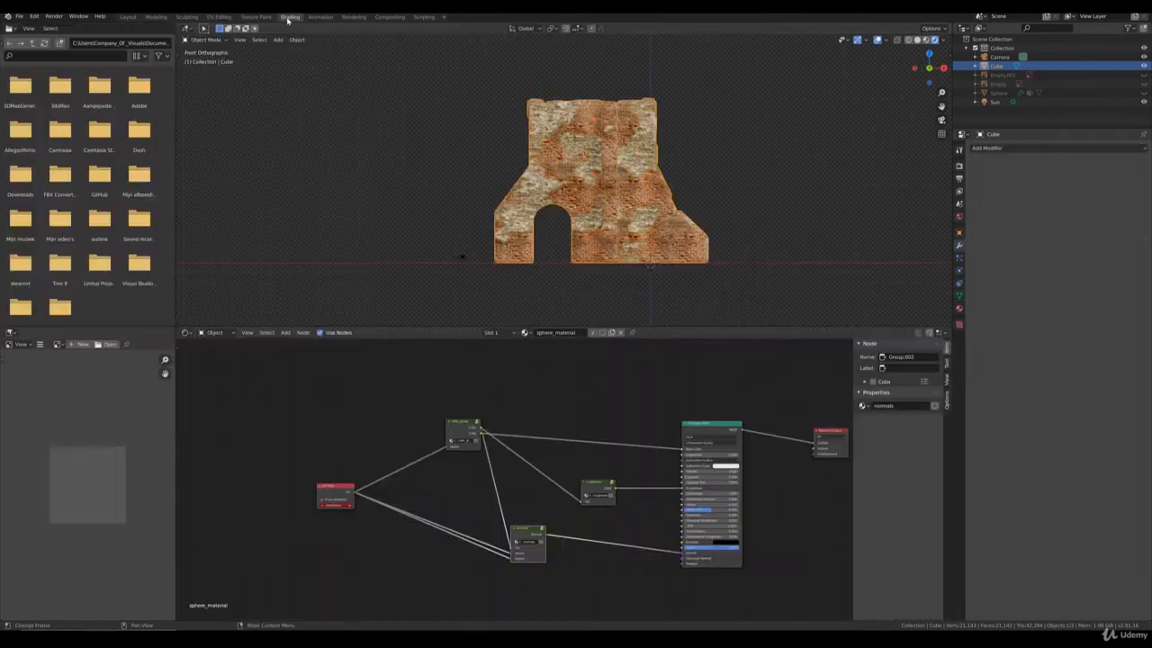
{"action": "scroll", "coordinate": [598, 214], "scroll_direction": "up", "scroll_amount": 1}
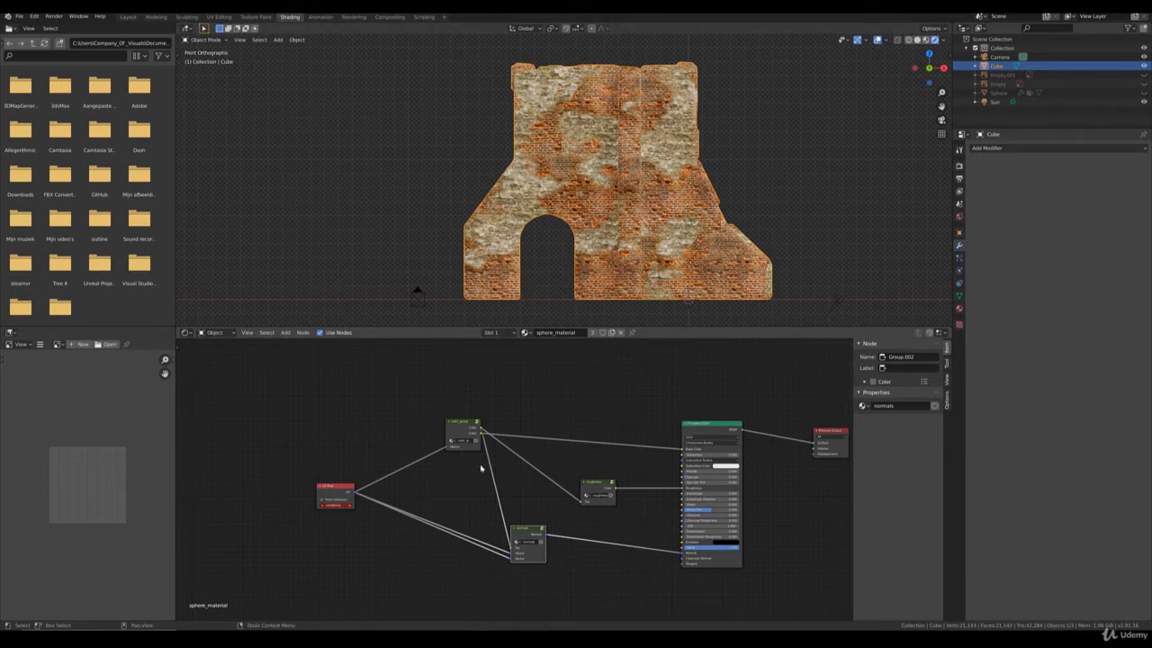
{"action": "left_click", "coordinate": [461, 422]}
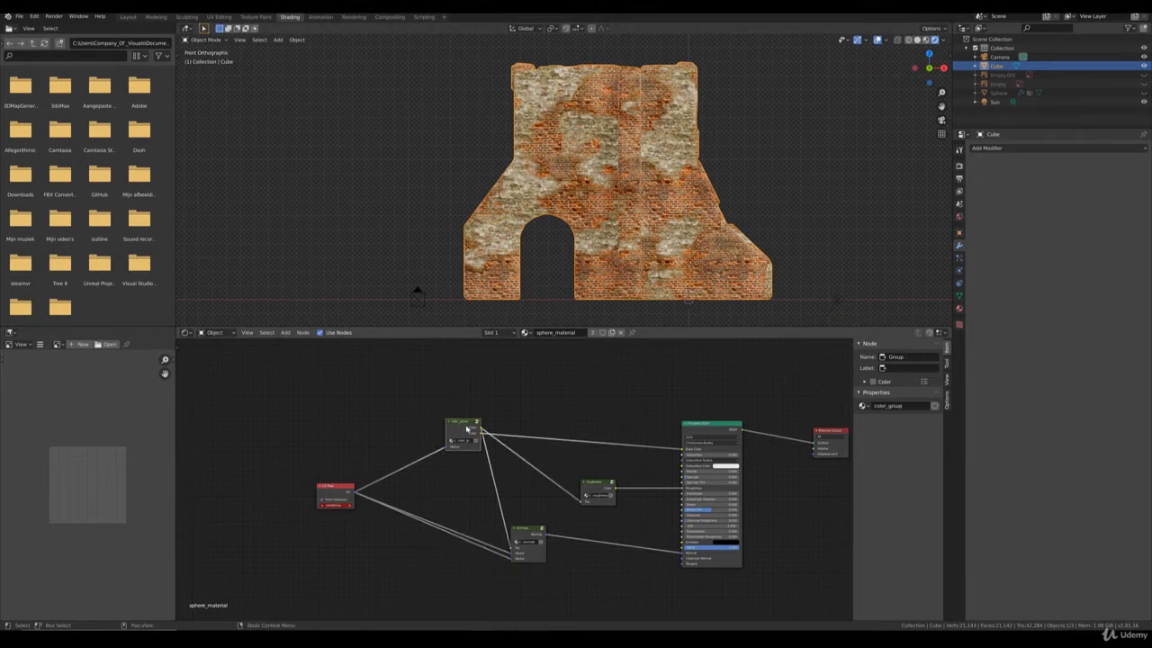
{"action": "key", "text": "Tab"}
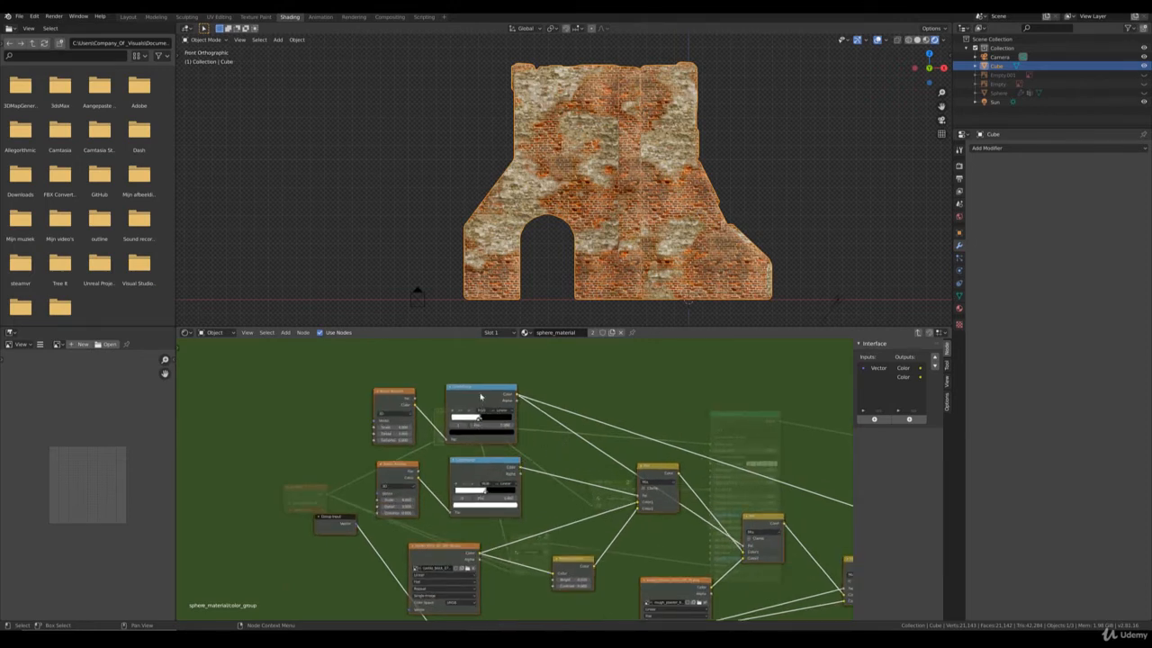
In the color_group, shift the upper ColorRamp's stop 1 to a position of about 0.445 to adjust the plaster coverage
{"action": "middle_click_drag", "start_coordinate": [685, 449], "coordinate": [682, 383]}
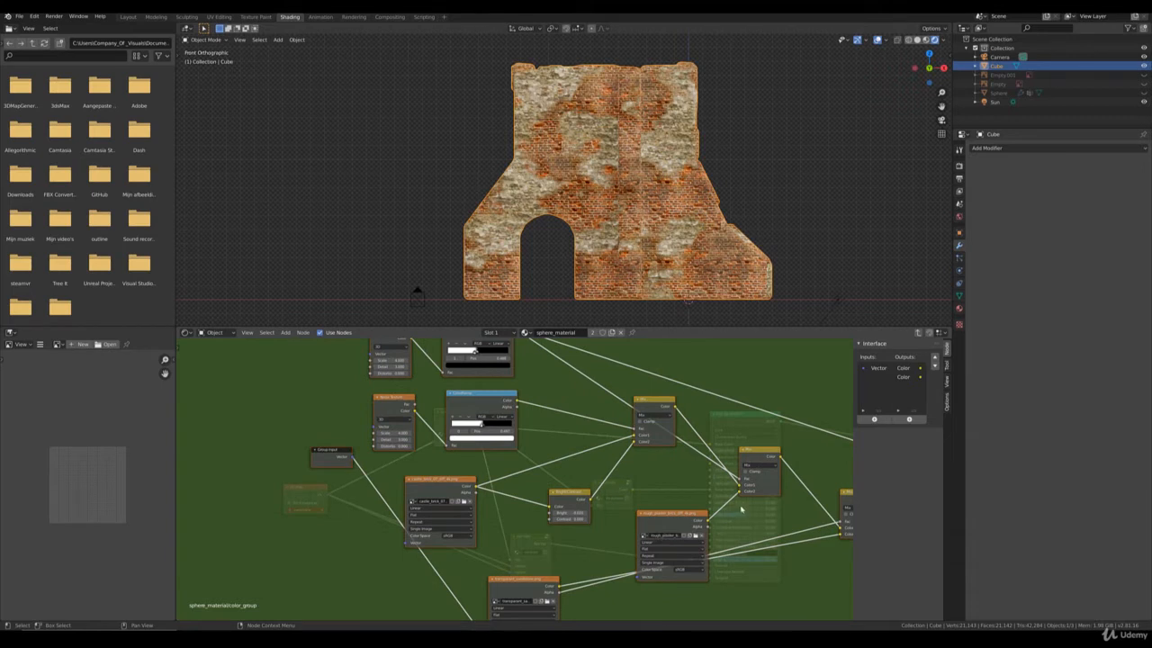
{"action": "left_click_drag", "start_coordinate": [761, 453], "coordinate": [761, 458]}
{"action": "left_click", "coordinate": [762, 459]}
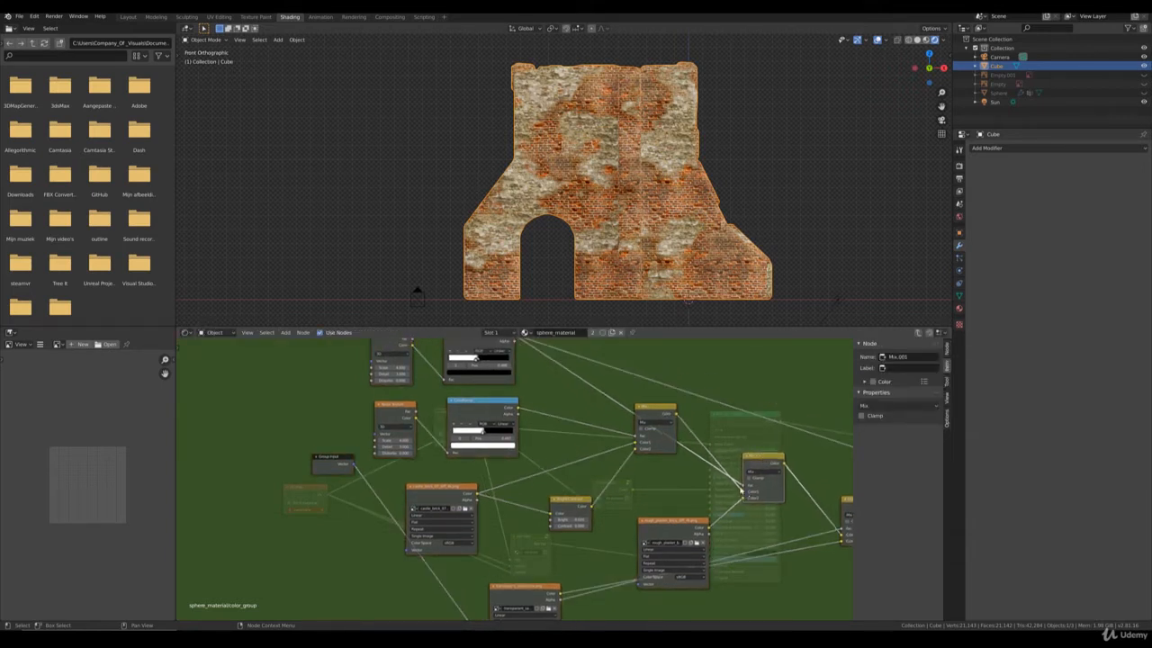
{"action": "middle_click_drag", "start_coordinate": [491, 369], "coordinate": [549, 487]}
{"action": "scroll", "coordinate": [526, 419], "scroll_direction": "up", "scroll_amount": 2}
{"action": "scroll", "coordinate": [548, 487], "scroll_direction": "up", "scroll_amount": 1}
{"action": "left_click_drag", "start_coordinate": [529, 452], "coordinate": [530, 458]}
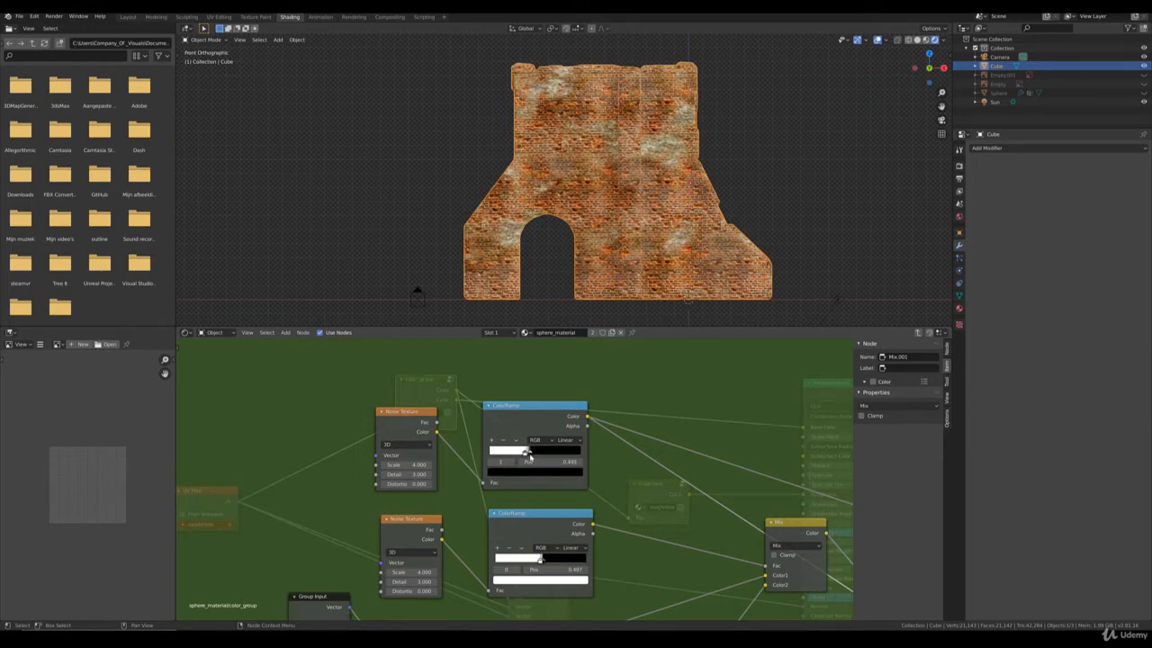
Display the wall's material properties and set the Scale of the upper Noise Texture node to 3
{"action": "middle_click_drag", "start_coordinate": [627, 294], "coordinate": [608, 232]}
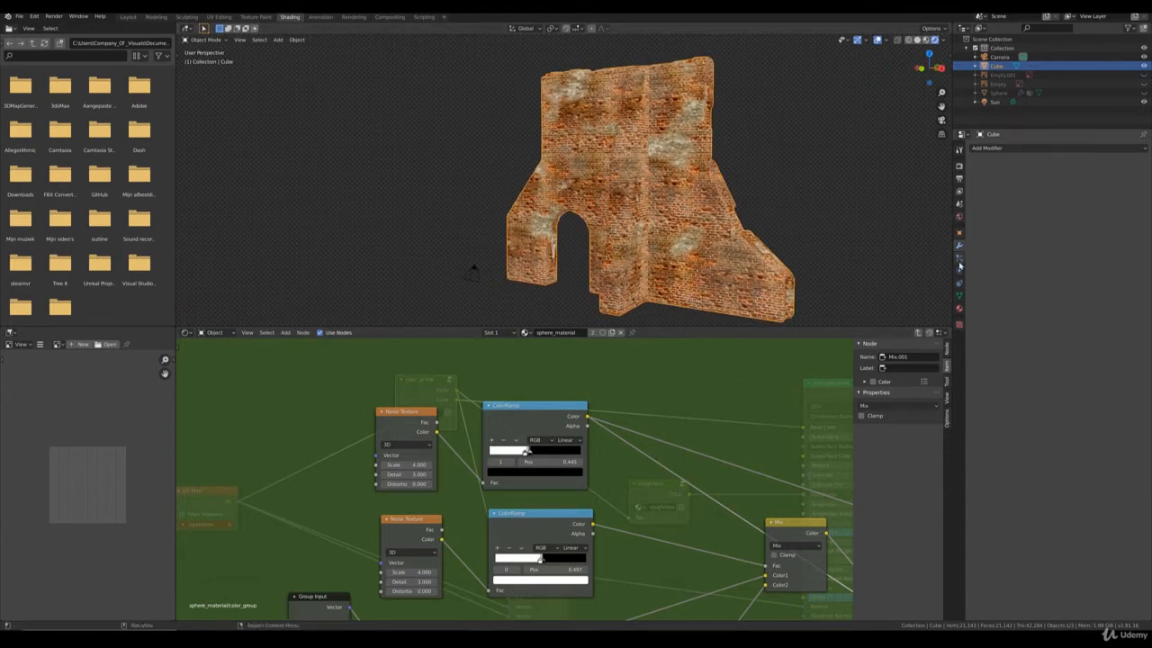
{"action": "left_click", "coordinate": [958, 309]}
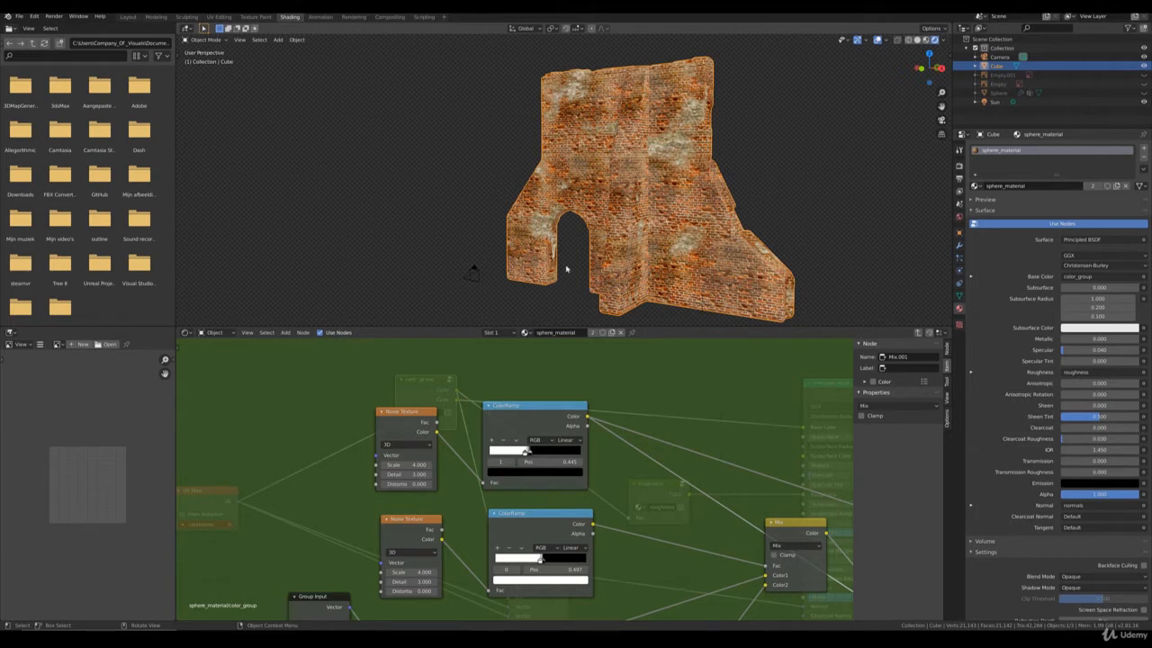
{"action": "left_click", "coordinate": [405, 464]}
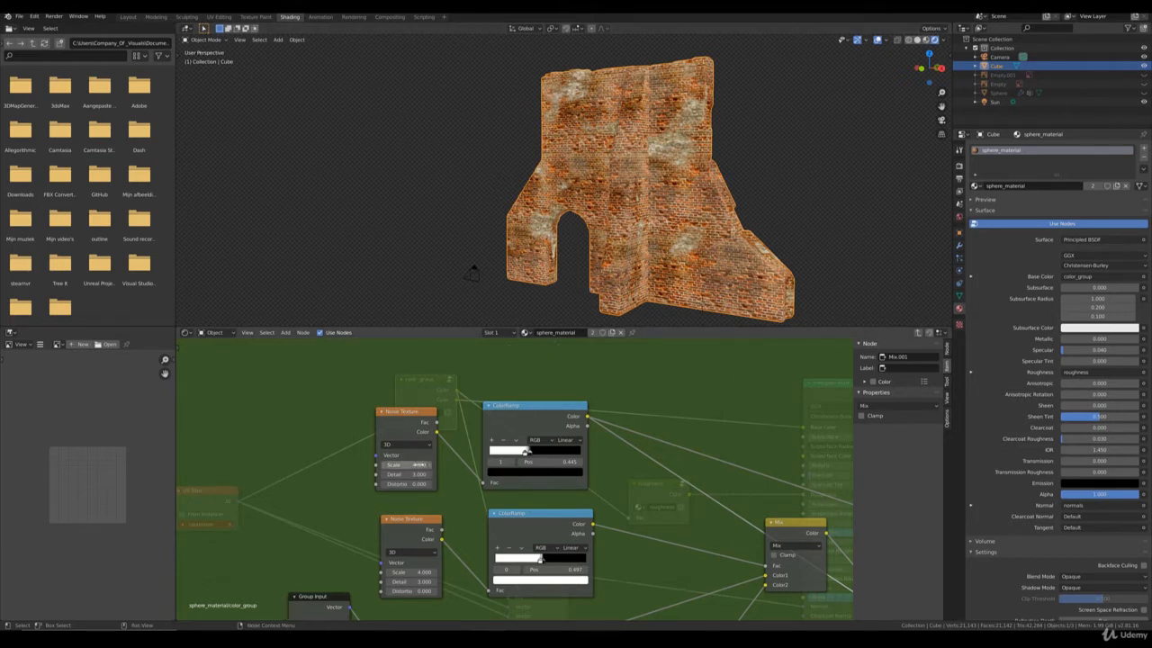
{"action": "type", "text": "1"}
{"action": "key", "text": "Return"}
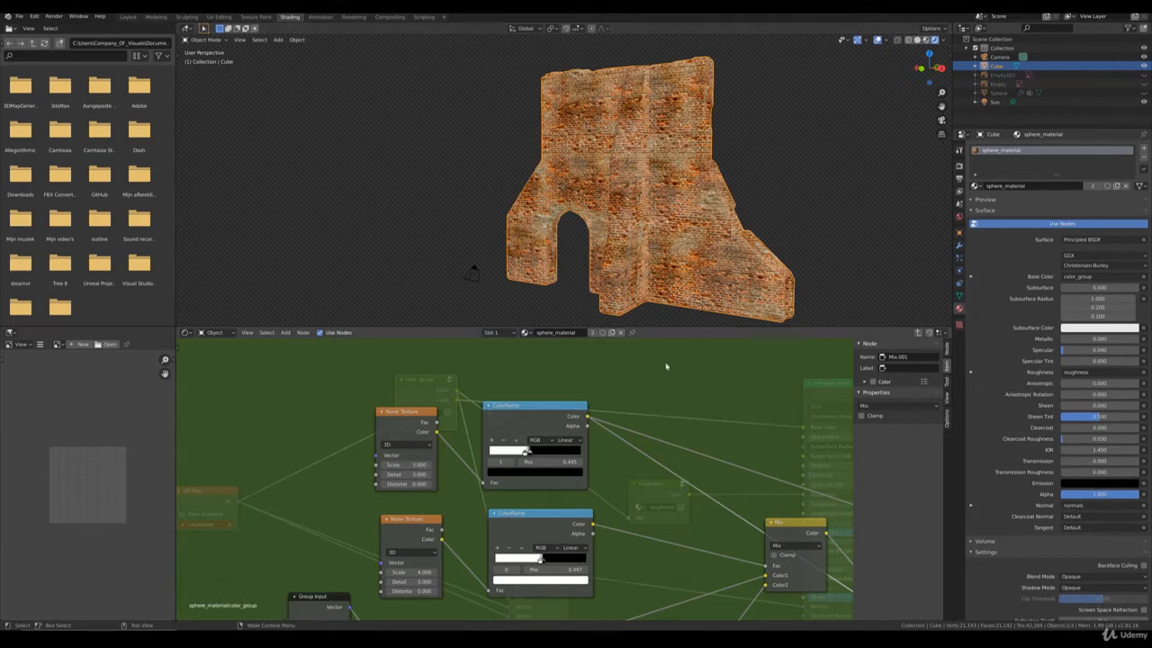
Set the Scale of the upper Noise Texture node to 4 and check the plaster patches on the wall
{"action": "left_click", "coordinate": [422, 465]}
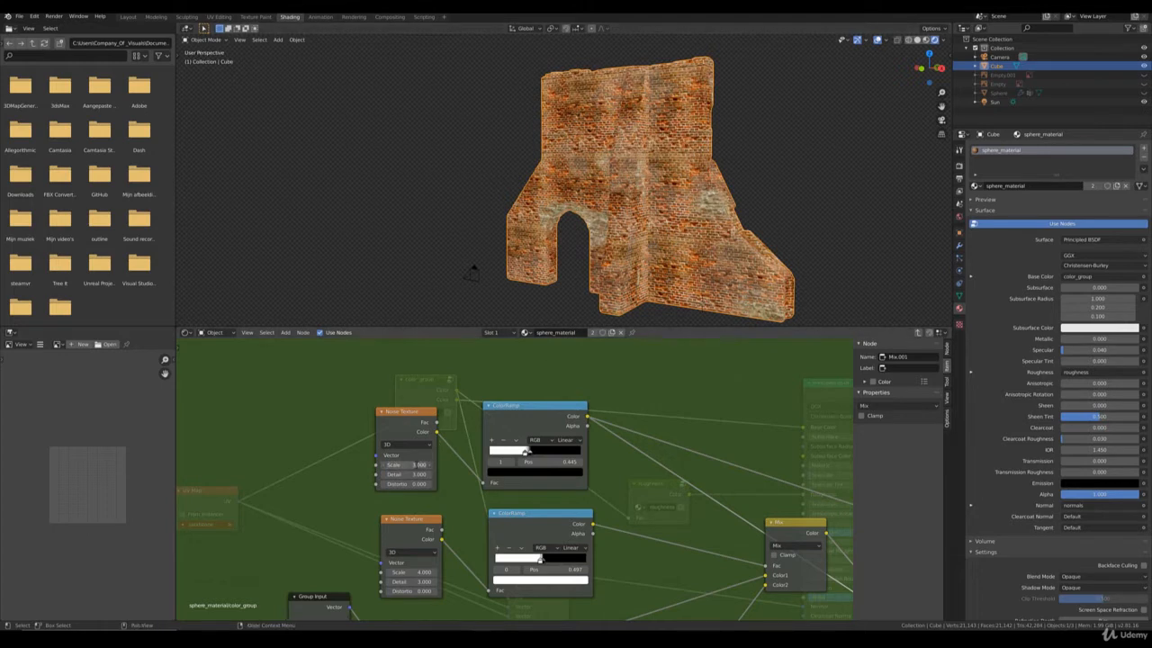
{"action": "type", "text": "6"}
{"action": "key", "text": "Return"}
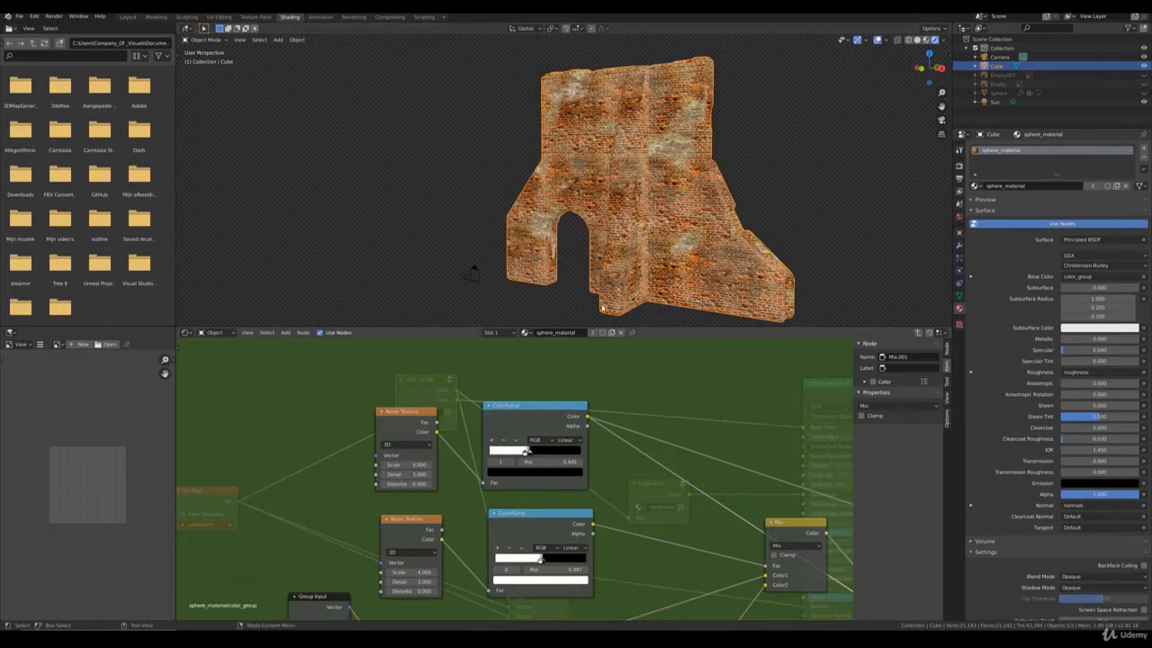
{"action": "mouse_move", "coordinate": [582, 262]}
{"action": "middle_mouse_down"}
{"action": "mouse_move", "coordinate": [550, 262]}
{"action": "mouse_move", "coordinate": [563, 262]}
{"action": "middle_mouse_up"}
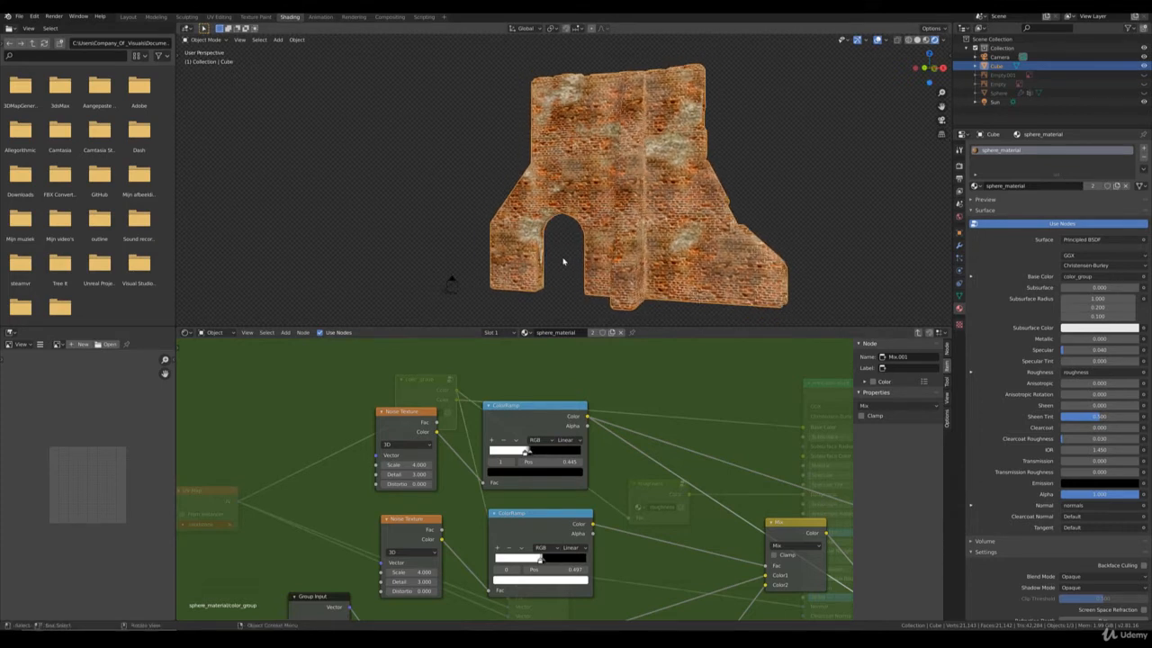
Insert a Hue Saturation Value node on the link between the castle_brick_07 image texture and the Bright/Contrast node
{"action": "scroll", "coordinate": [586, 542], "scroll_direction": "down", "scroll_amount": 2}
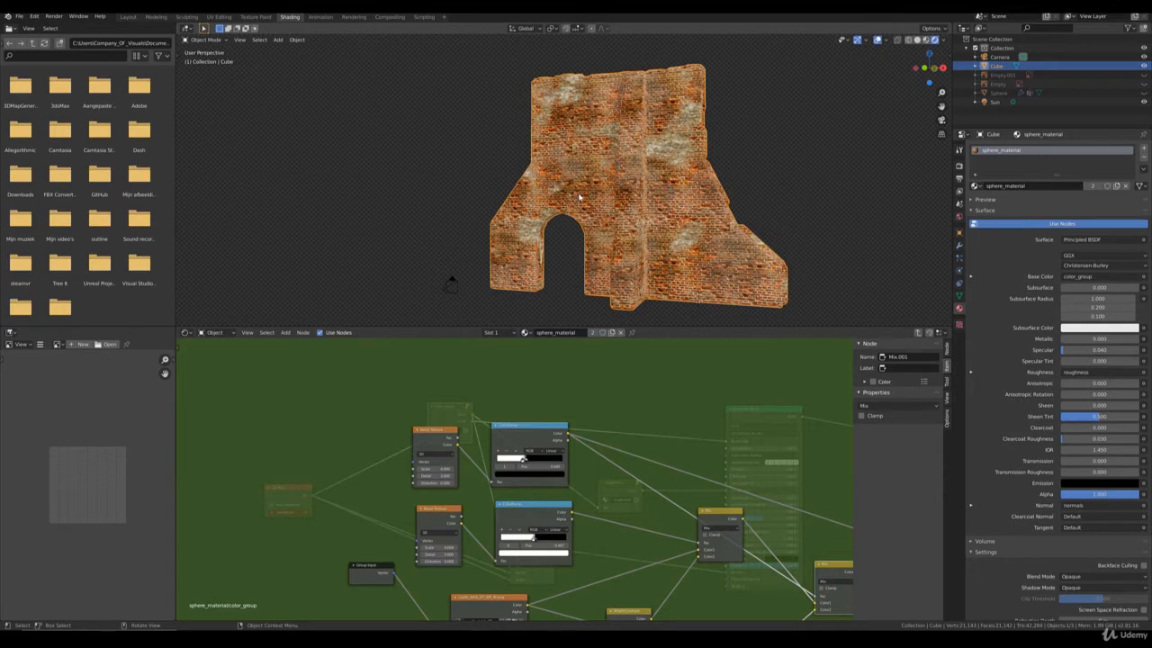
{"action": "middle_click_drag", "start_coordinate": [597, 390], "coordinate": [552, 321]}
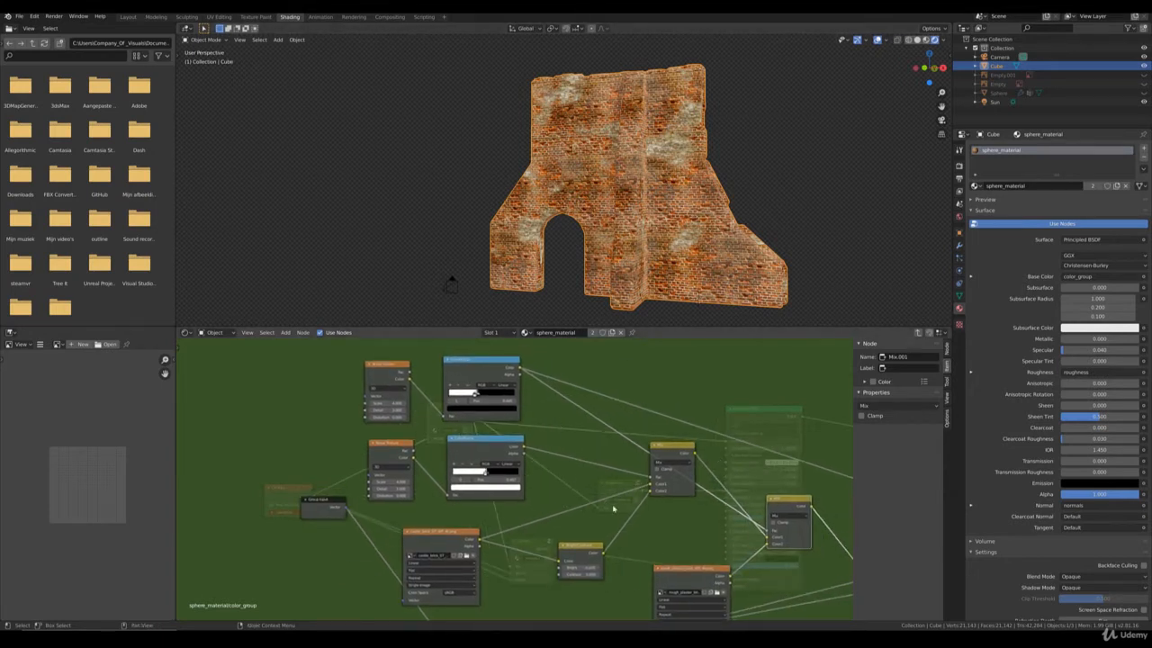
{"action": "middle_click_drag", "start_coordinate": [613, 551], "coordinate": [623, 525]}
{"action": "scroll", "coordinate": [619, 529], "scroll_direction": "up", "scroll_amount": 1}
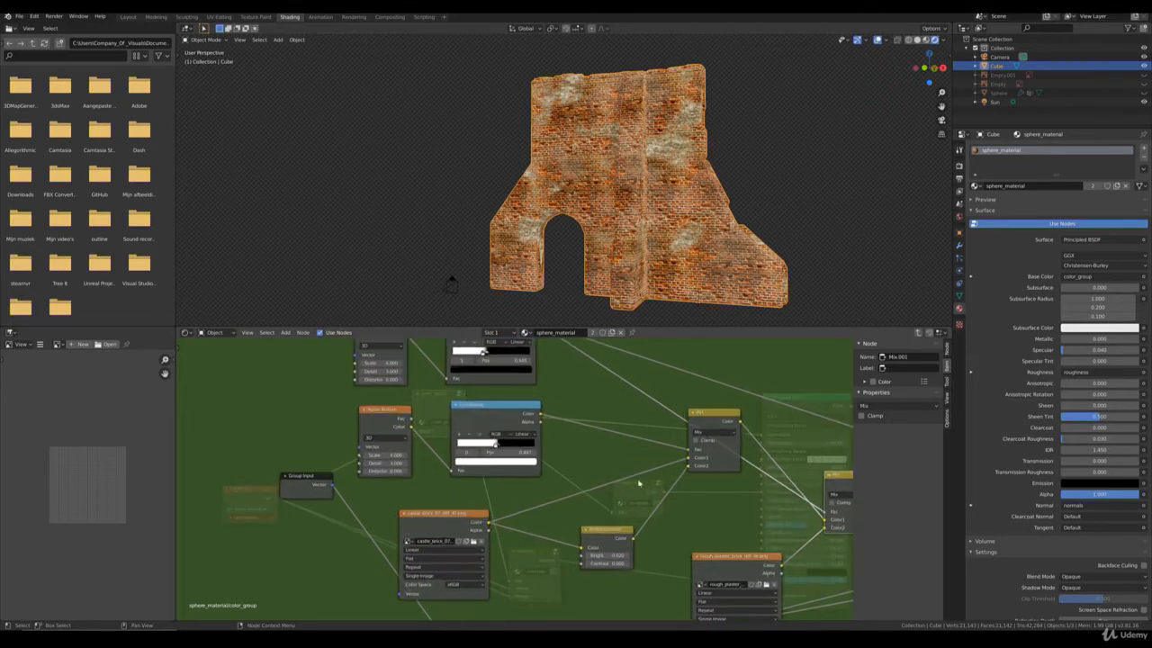
{"action": "left_click", "coordinate": [286, 332]}
{"action": "mouse_move", "coordinate": [299, 392]}
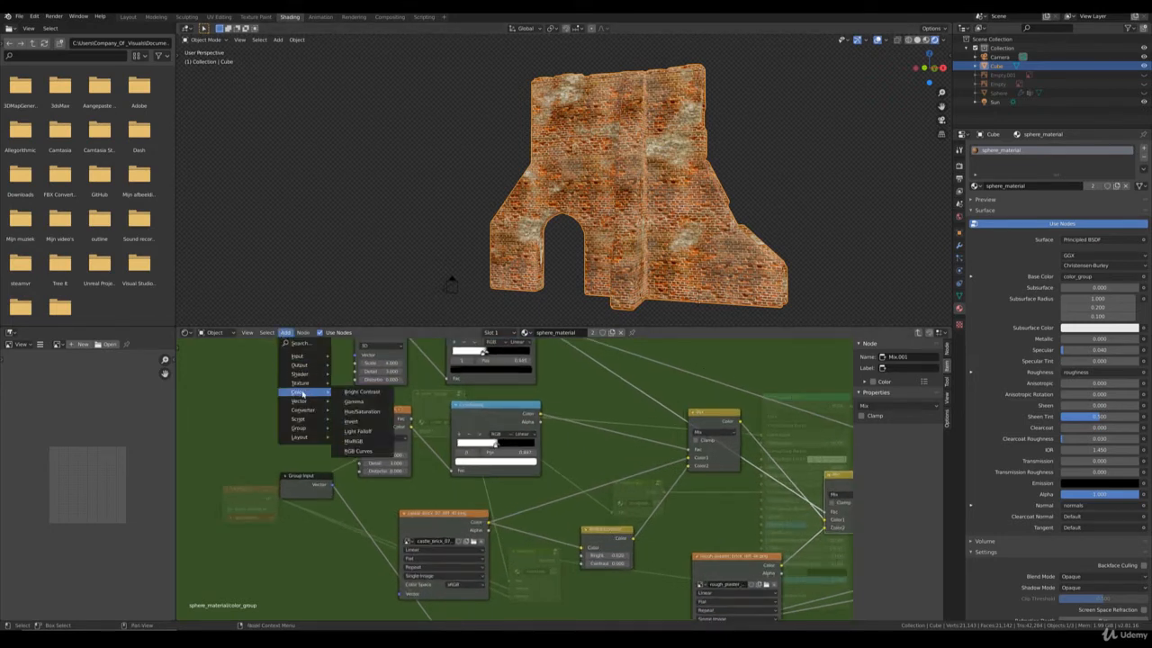
{"action": "left_click", "coordinate": [362, 411]}
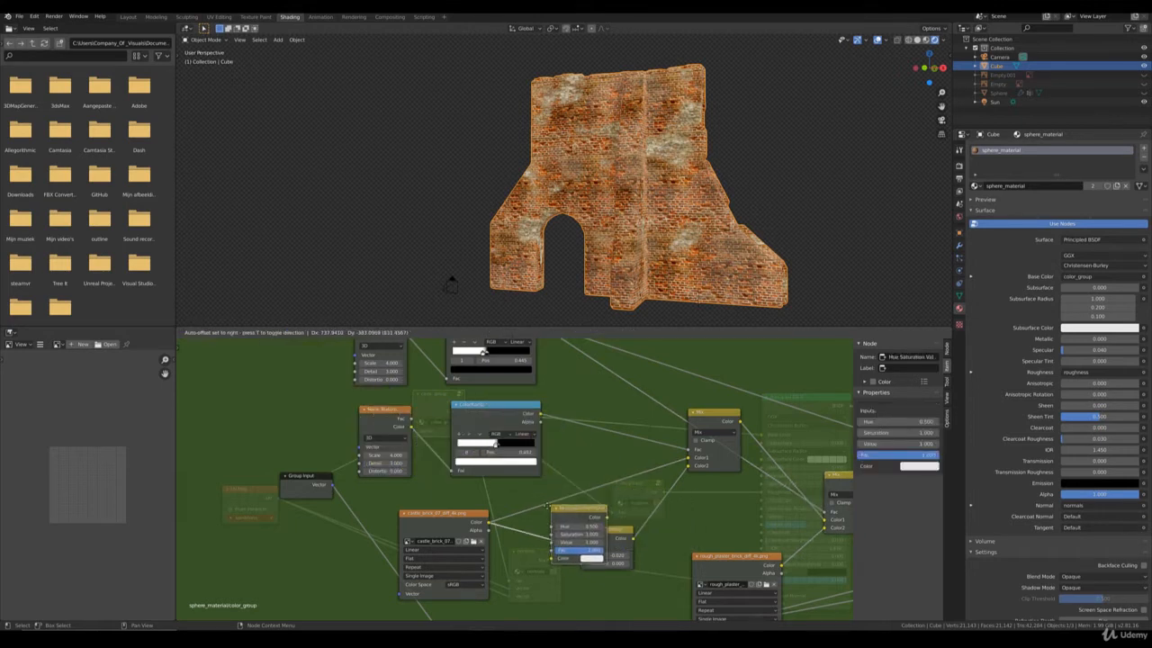
{"action": "left_click", "coordinate": [562, 538]}
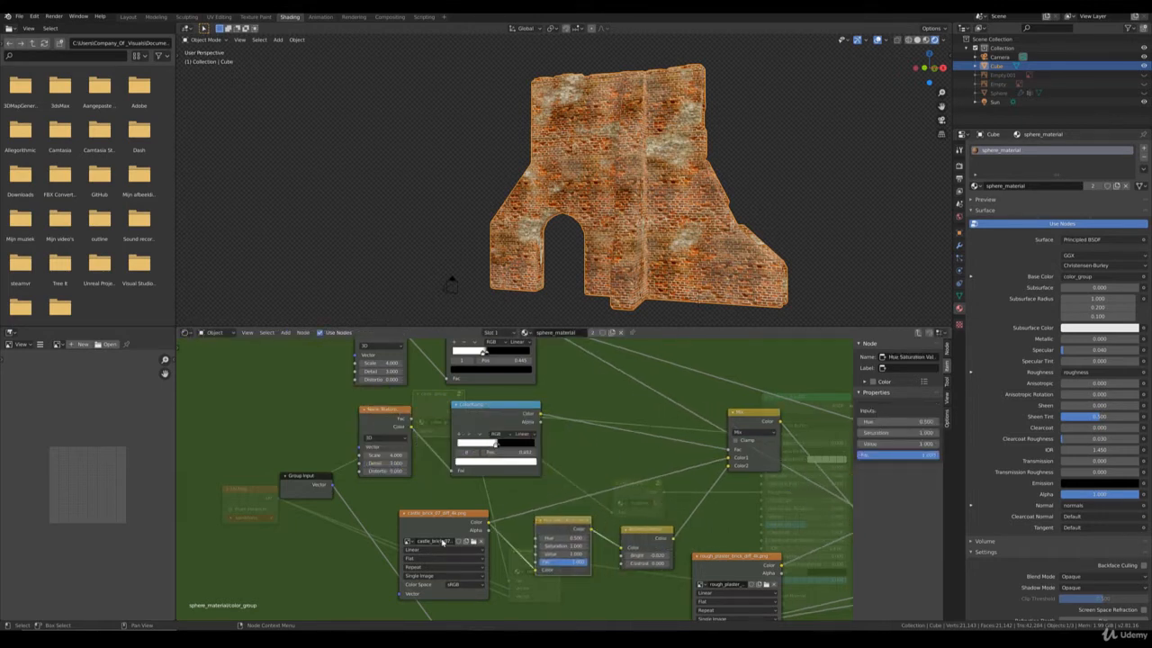
Set the Saturation of the new Hue Saturation Value node to 0.7
{"action": "middle_click_drag", "start_coordinate": [608, 522], "coordinate": [590, 499]}
{"action": "scroll", "coordinate": [584, 501], "scroll_direction": "up", "scroll_amount": 2}
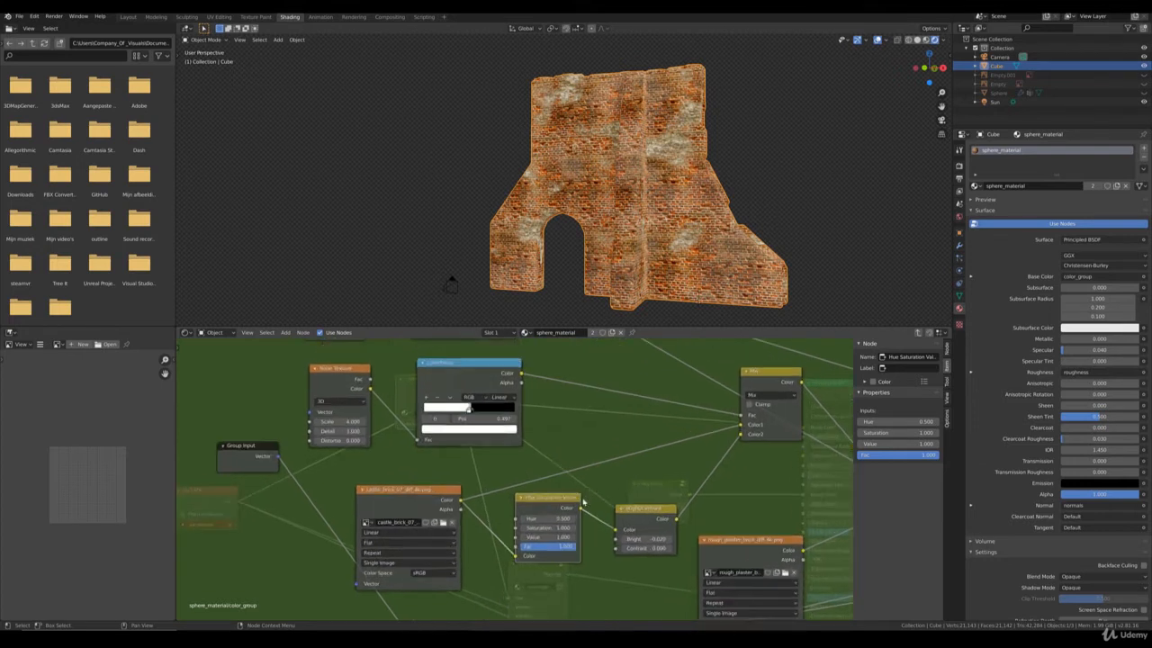
{"action": "double_click", "coordinate": [563, 528]}
{"action": "type", "text": "1.6"}
{"action": "key", "text": "BackSpace"}
{"action": "key", "text": "BackSpace"}
{"action": "key", "text": "BackSpace"}
{"action": "type", "text": "0.7"}
{"action": "key", "text": "Return"}
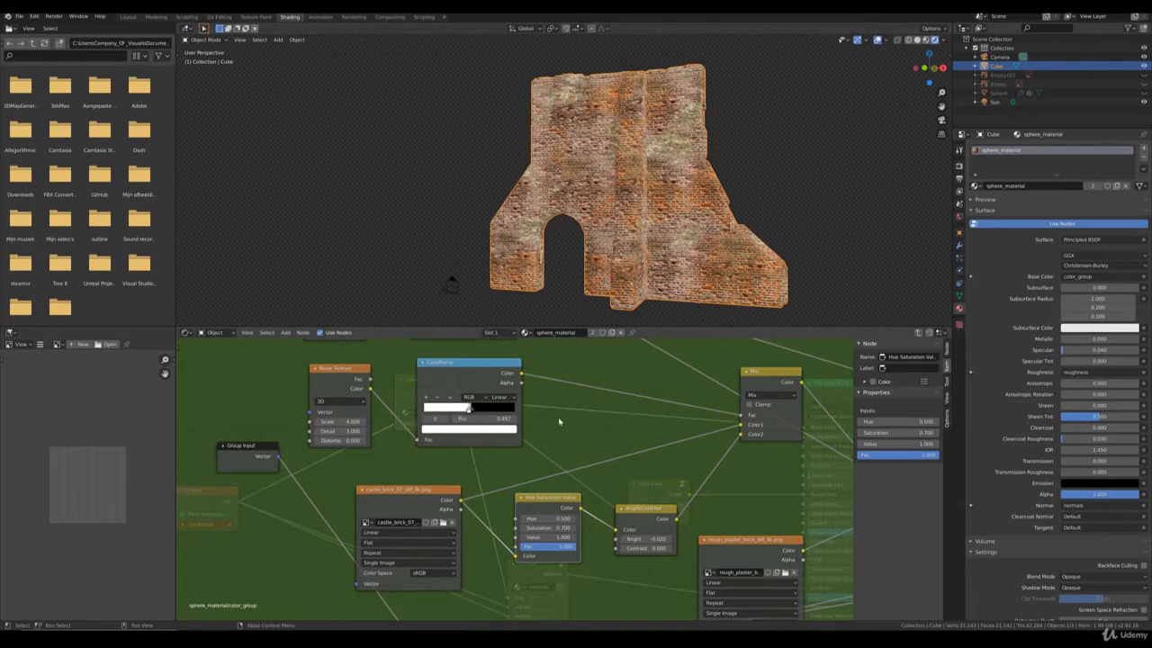
Set the lower Noise Texture's Scale to 1 and shift stop 1 of the lower ColorRamp to about 0.524
{"action": "middle_click_drag", "start_coordinate": [527, 377], "coordinate": [551, 405]}
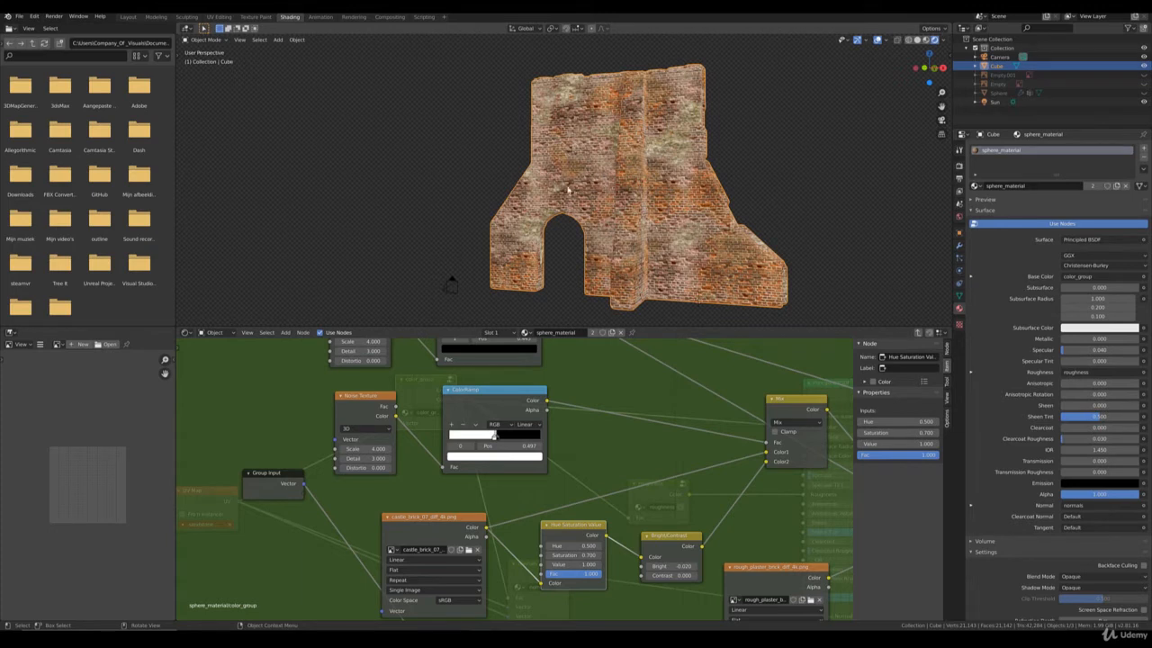
{"action": "left_click", "coordinate": [372, 448]}
{"action": "type", "text": "4.0"}
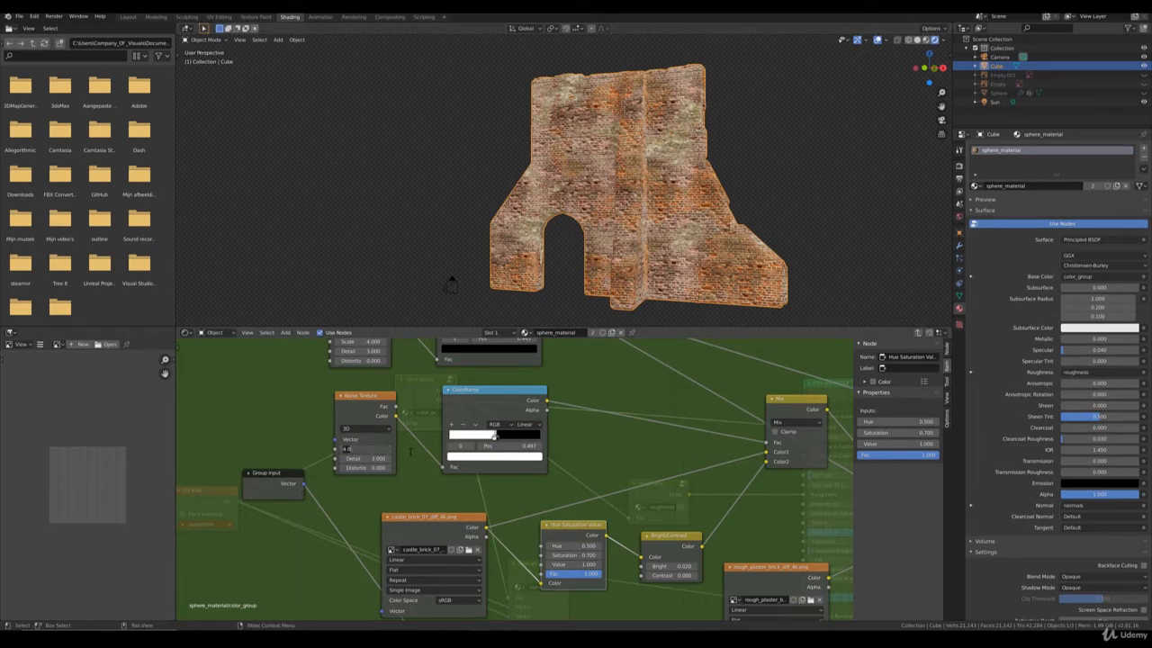
{"action": "key", "text": "Return"}
{"action": "left_click", "coordinate": [495, 439]}
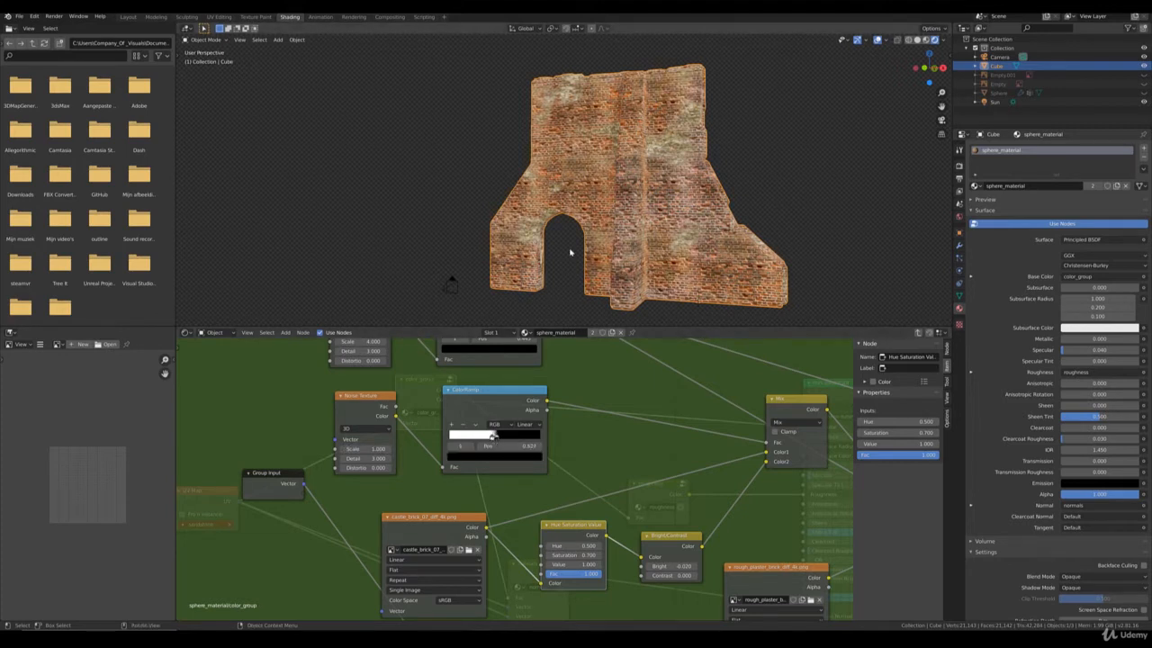
With Bright/Contrast temporarily unlinked from the Mix node's Color2, shift the lower ColorRamp's stop 1 to about 0.515, and reconnect the link
{"action": "middle_click_drag", "start_coordinate": [658, 460], "coordinate": [593, 458]}
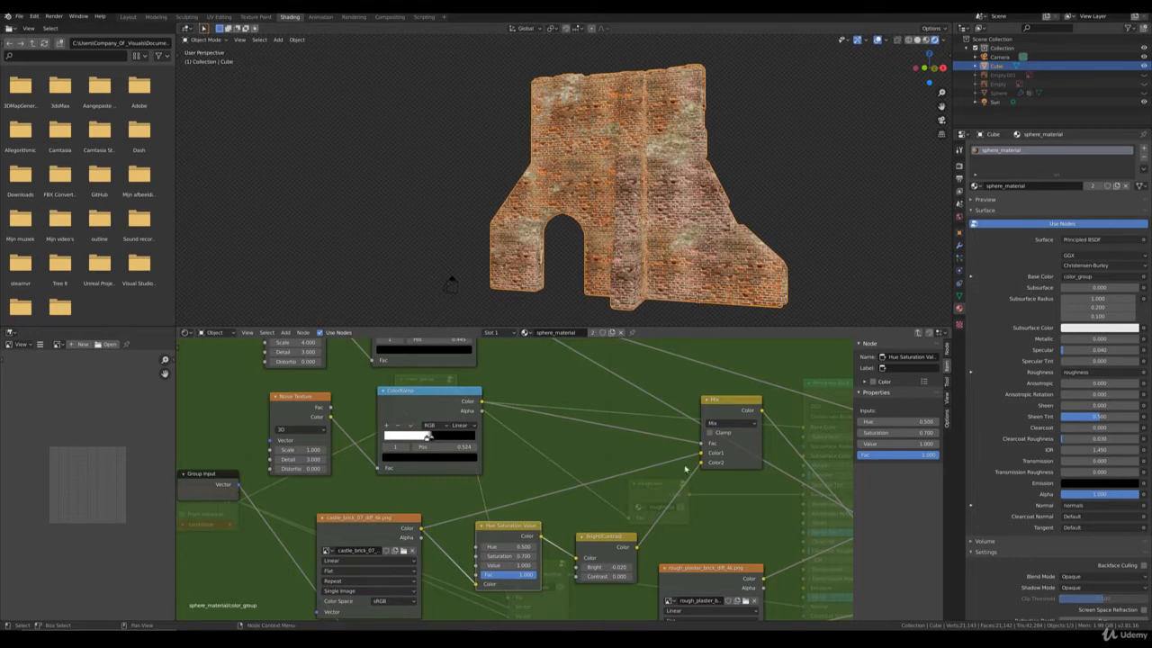
{"action": "left_click_drag", "start_coordinate": [701, 463], "coordinate": [696, 475]}
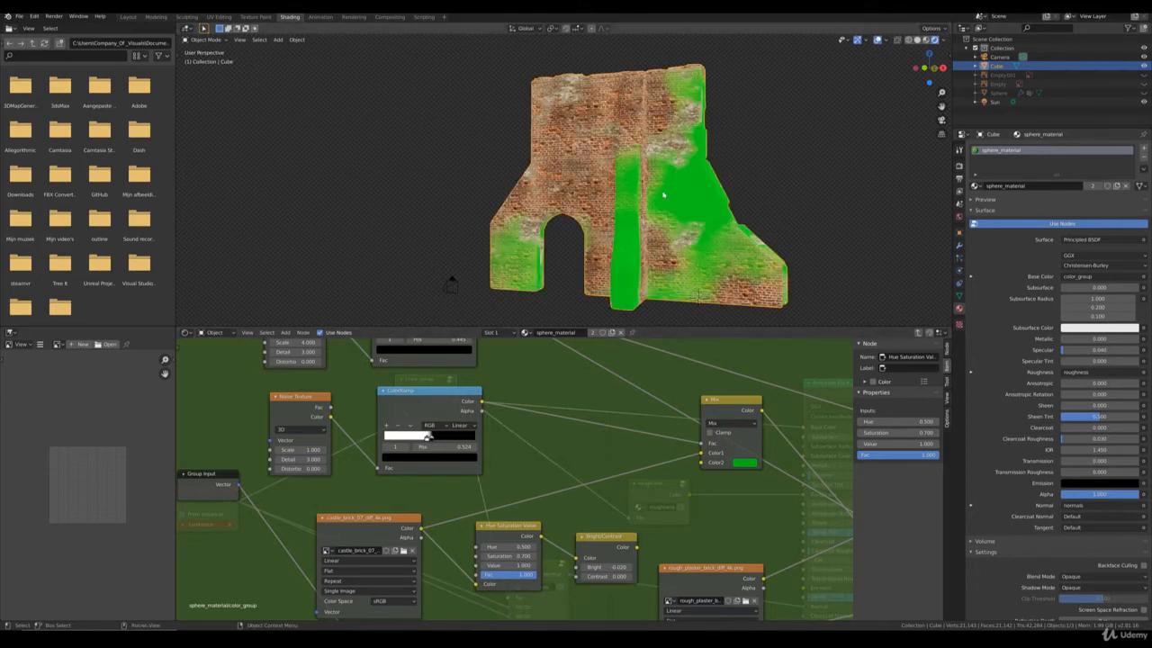
{"action": "left_click_drag", "start_coordinate": [427, 437], "coordinate": [429, 440]}
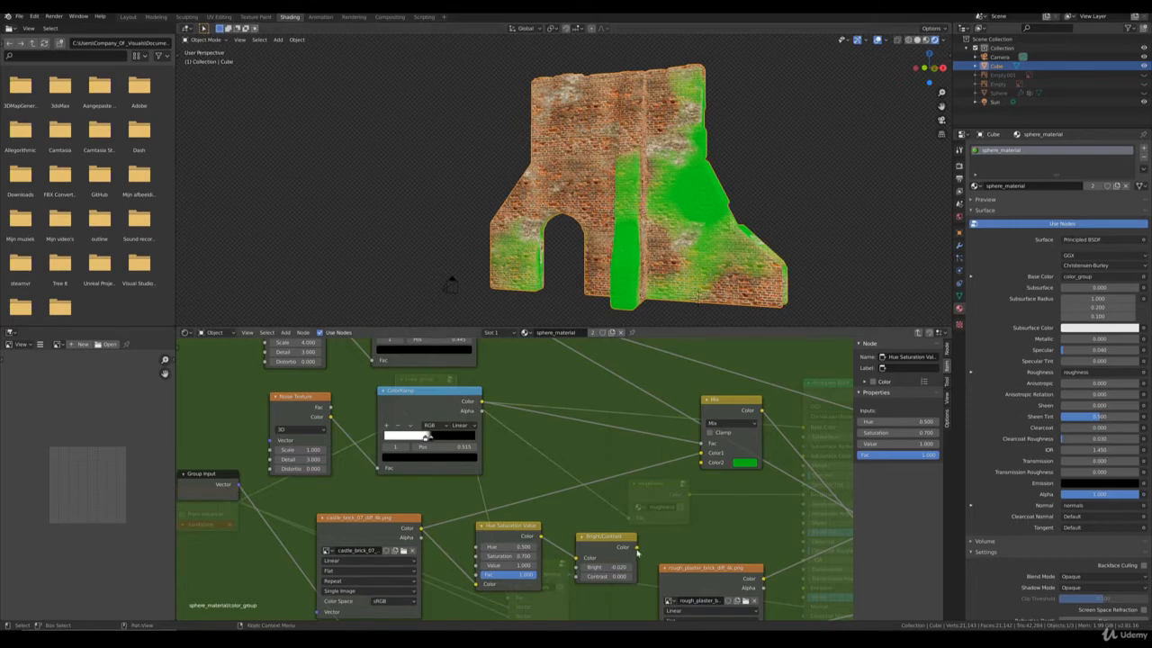
{"action": "left_click_drag", "start_coordinate": [637, 549], "coordinate": [702, 463]}
Readjust the lower ColorRamp's two stops, placing stop 1 at a position of about 0.533
{"action": "scroll", "coordinate": [725, 249], "scroll_direction": "down", "scroll_amount": 3}
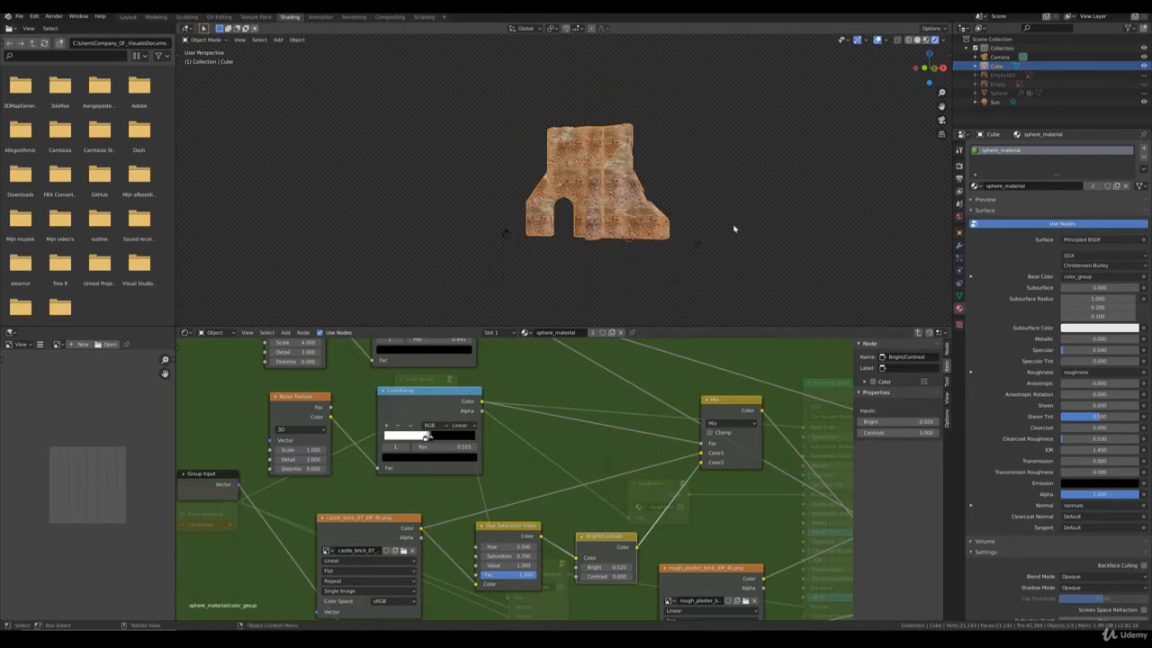
{"action": "middle_click_drag", "start_coordinate": [733, 229], "coordinate": [571, 243]}
{"action": "scroll", "coordinate": [589, 241], "scroll_direction": "up", "scroll_amount": 4}
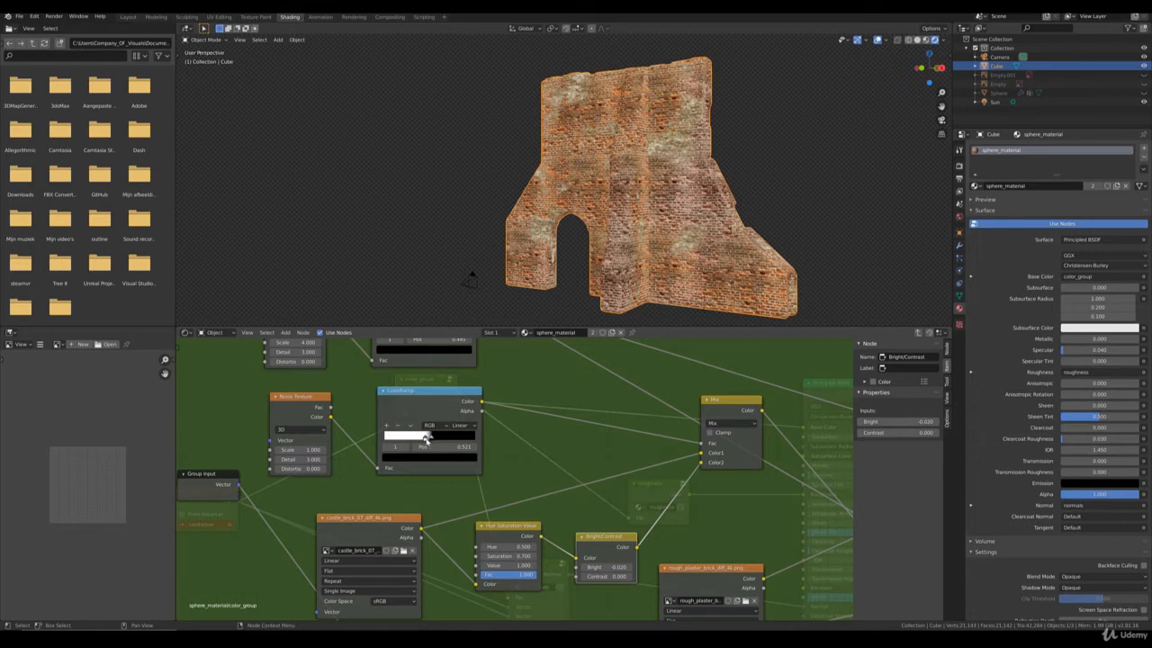
{"action": "left_click", "coordinate": [428, 438]}
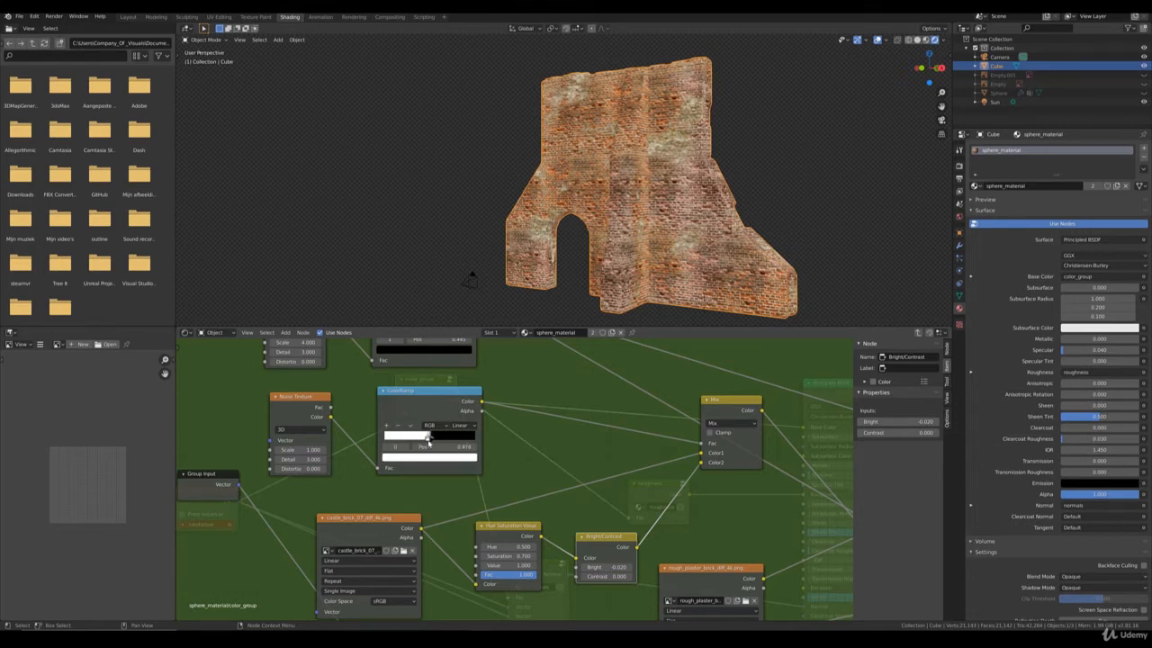
{"action": "left_click", "coordinate": [430, 439]}
{"action": "left_click_drag", "start_coordinate": [432, 439], "coordinate": [433, 439]}
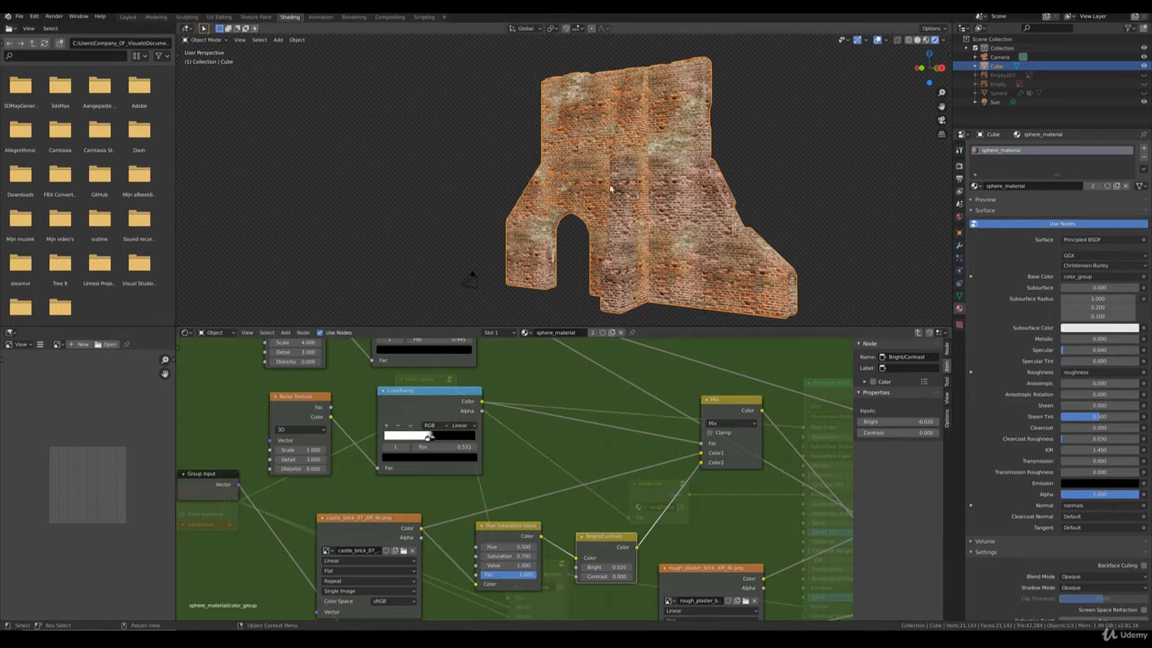
Examine the blend of saturated bricks, desaturated bricks and plaster on the wall from several angles and distances
{"action": "scroll", "coordinate": [610, 189], "scroll_direction": "down", "scroll_amount": 3}
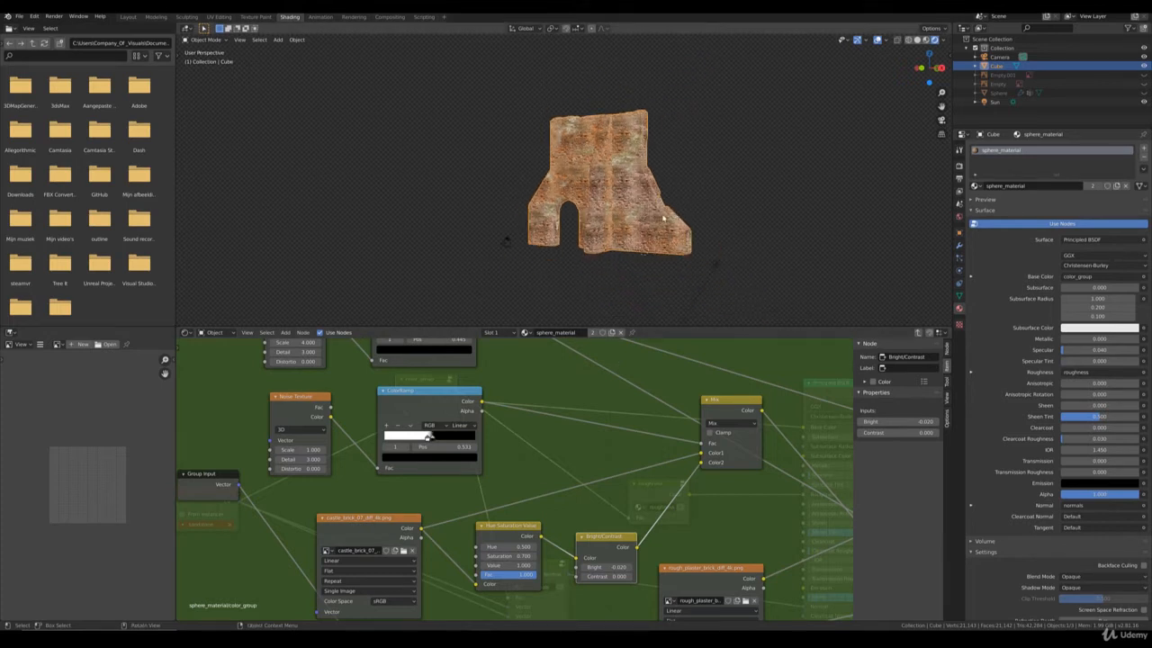
{"action": "scroll", "coordinate": [722, 221], "scroll_direction": "up", "scroll_amount": 3}
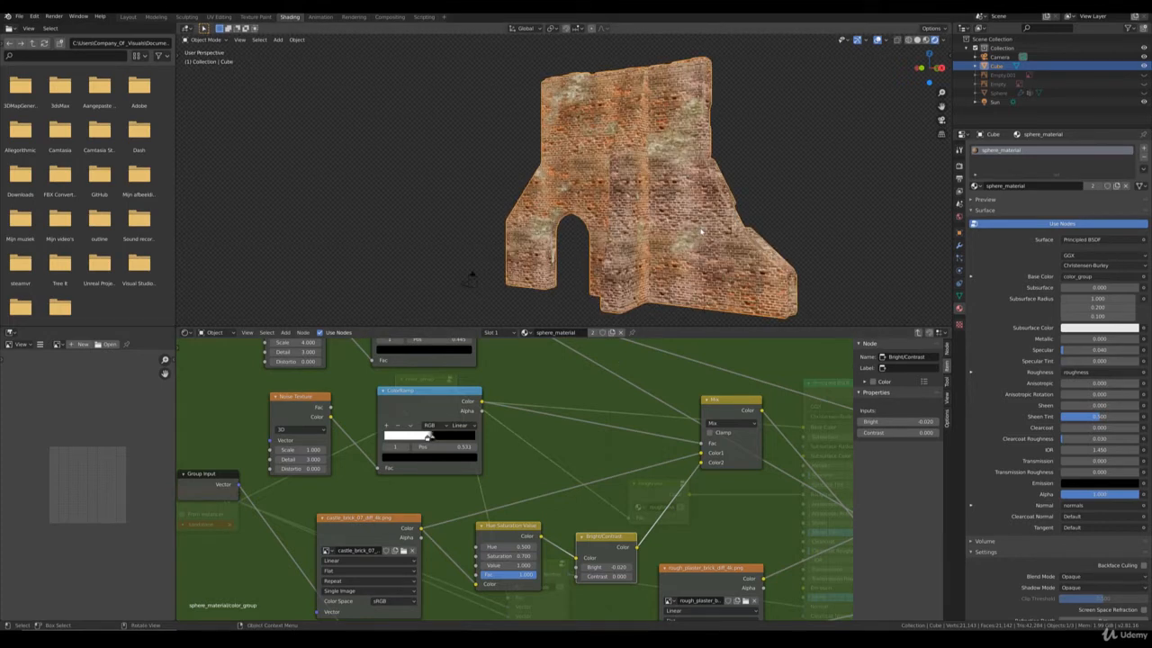
{"action": "middle_click_drag", "start_coordinate": [631, 216], "coordinate": [614, 226]}
{"action": "scroll", "coordinate": [646, 241], "scroll_direction": "down", "scroll_amount": 3}
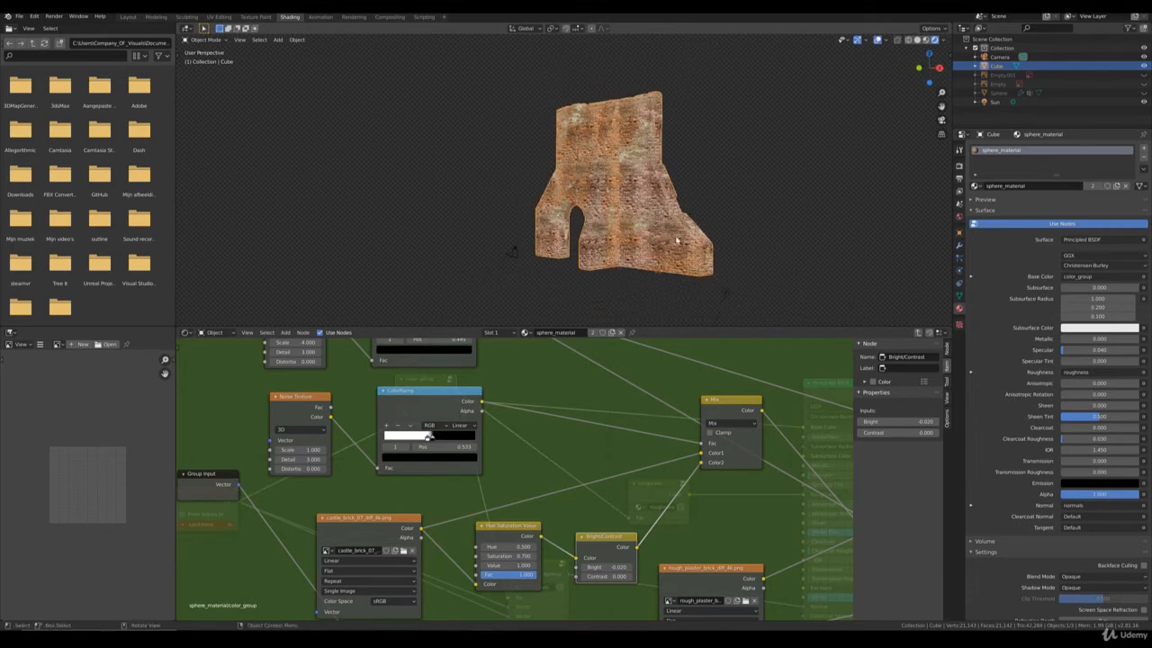
{"action": "middle_click_drag", "start_coordinate": [576, 209], "coordinate": [607, 206]}
{"action": "scroll", "coordinate": [710, 230], "scroll_direction": "up", "scroll_amount": 4}
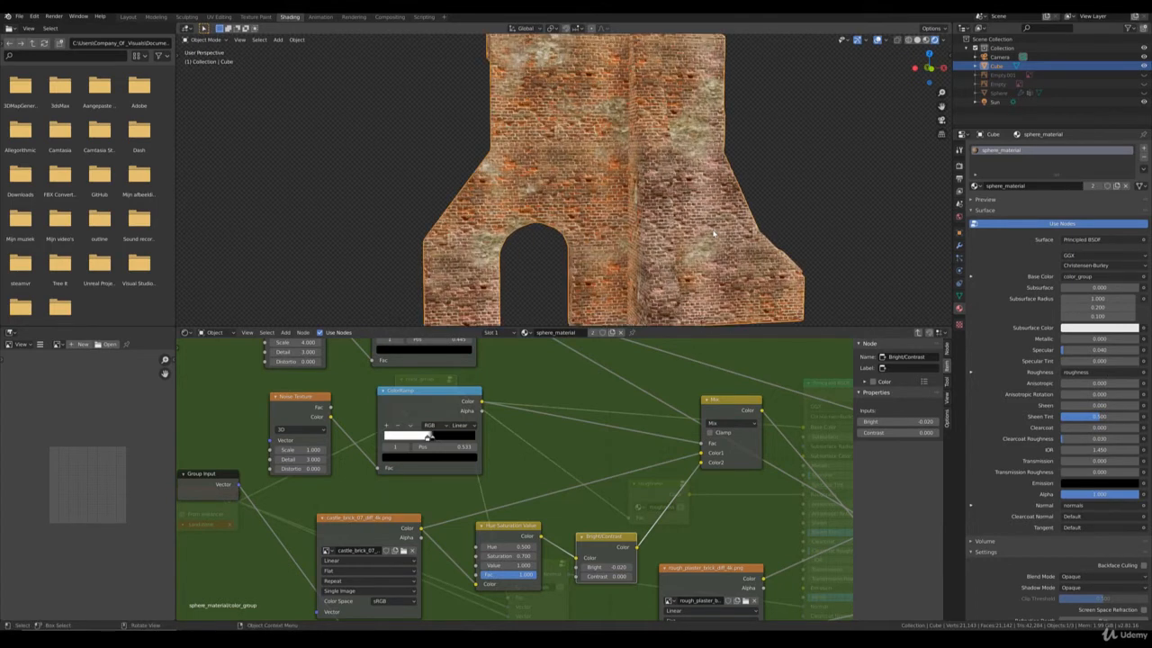
{"action": "scroll", "coordinate": [709, 231], "scroll_direction": "down", "scroll_amount": 2}
{"action": "middle_click_drag", "start_coordinate": [709, 227], "coordinate": [679, 236]}
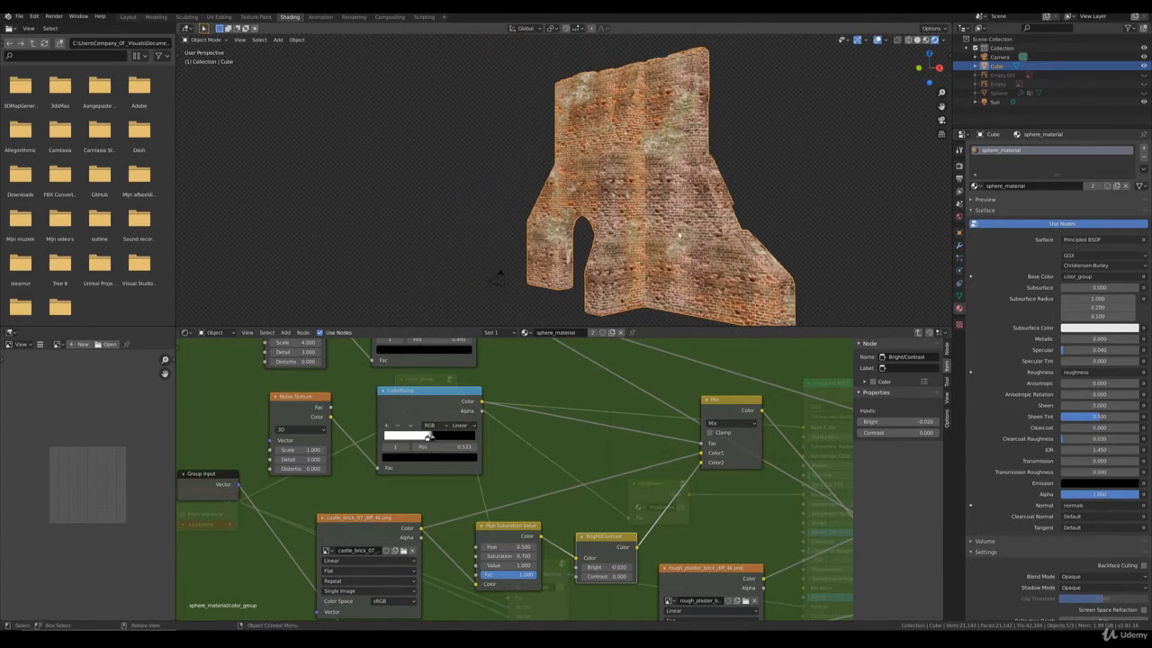
{"action": "middle_click_drag", "start_coordinate": [664, 197], "coordinate": [566, 103]}
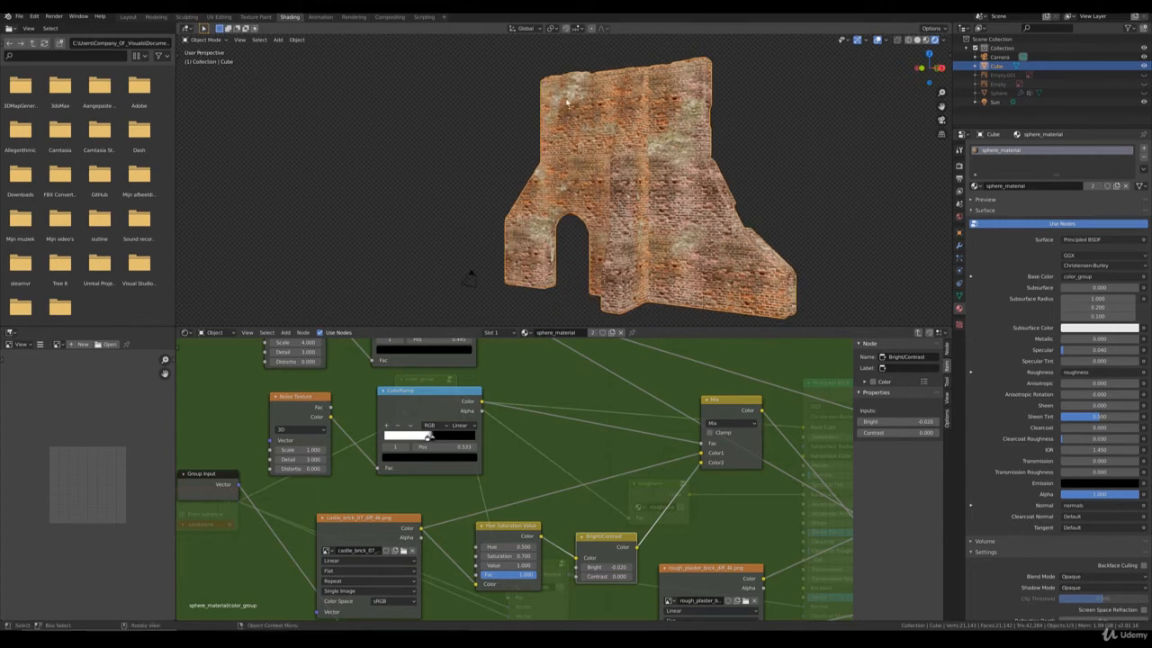
Add a second UV map to the wall mesh and name it sandstone
{"action": "left_click", "coordinate": [959, 296]}
{"action": "left_click", "coordinate": [1144, 283]}
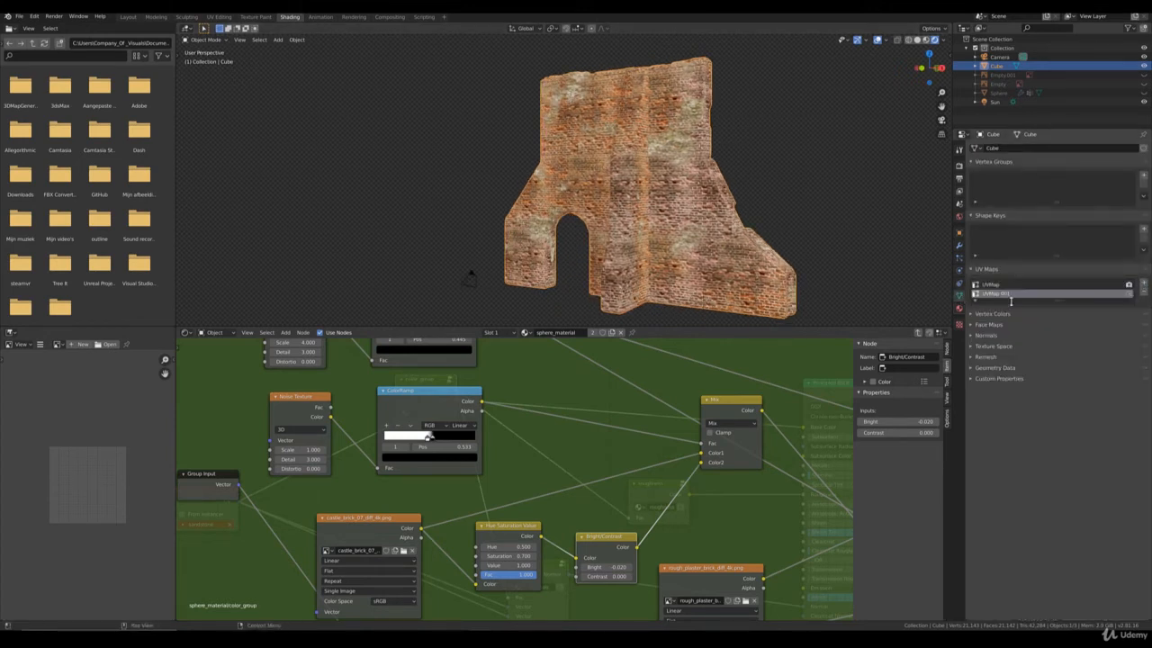
{"action": "double_click", "coordinate": [1005, 296]}
{"action": "type", "text": "bandstone"}
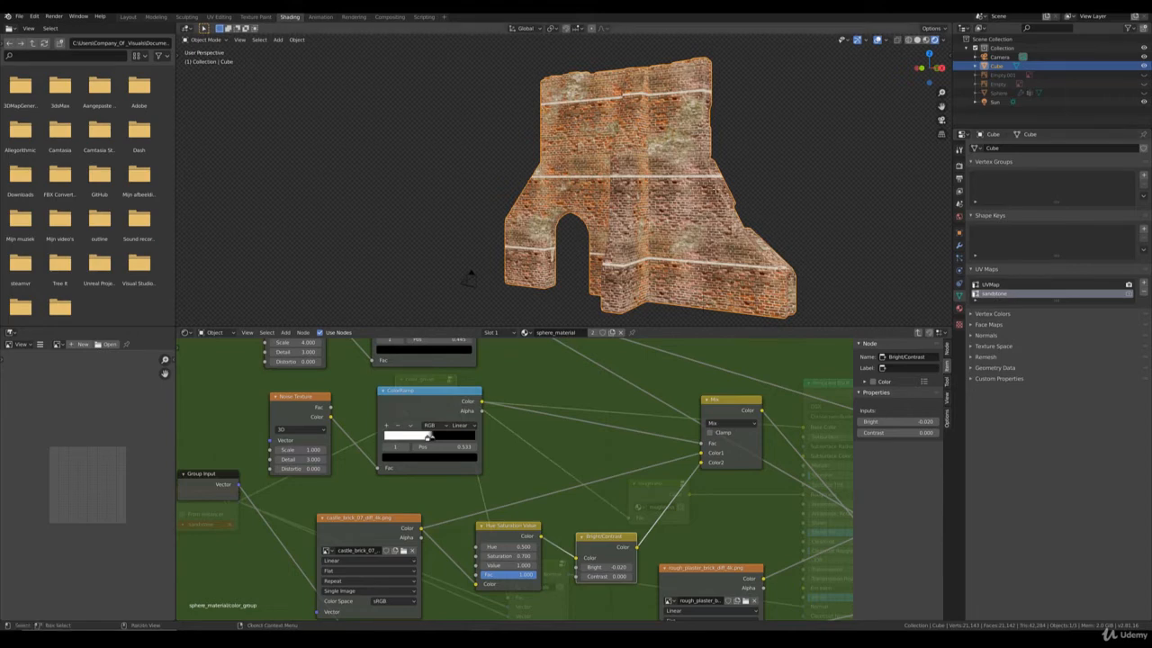
Enter Edit Mode, switch to the UV Editing workspace, and scale the wall's whole UV layout down to about 0.18 on the sandstone map
{"action": "key", "text": "Tab"}
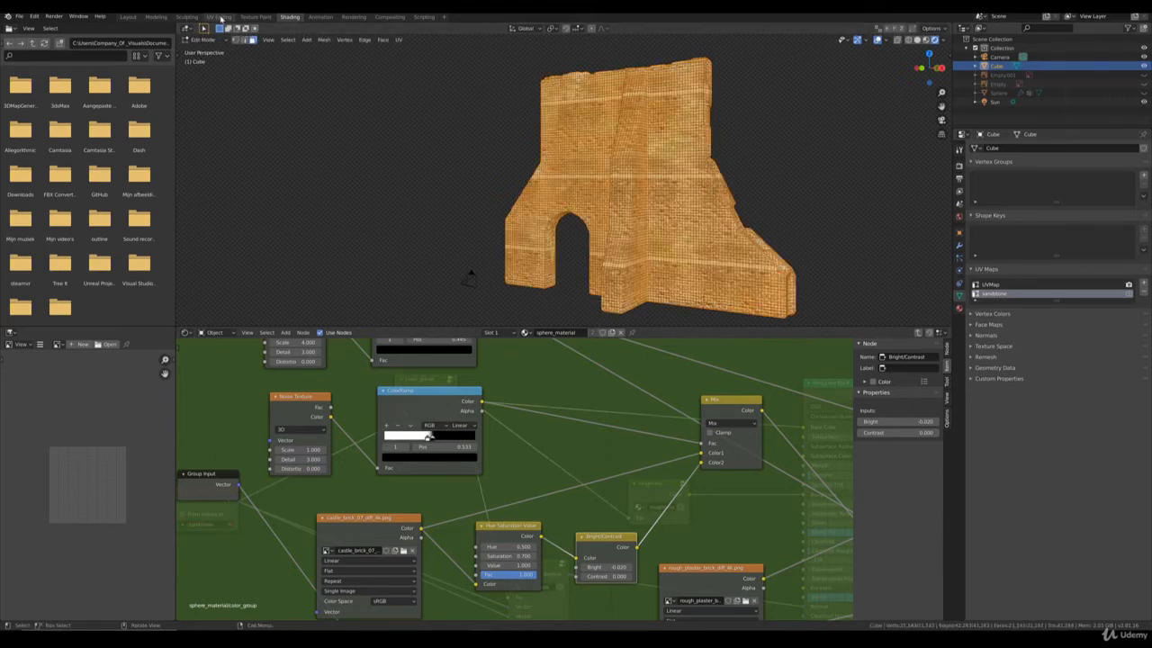
{"action": "left_click", "coordinate": [219, 16]}
{"action": "scroll", "coordinate": [312, 390], "scroll_direction": "down", "scroll_amount": 3}
{"action": "scroll", "coordinate": [312, 390], "scroll_direction": "down", "scroll_amount": 2}
{"action": "key", "text": "s"}
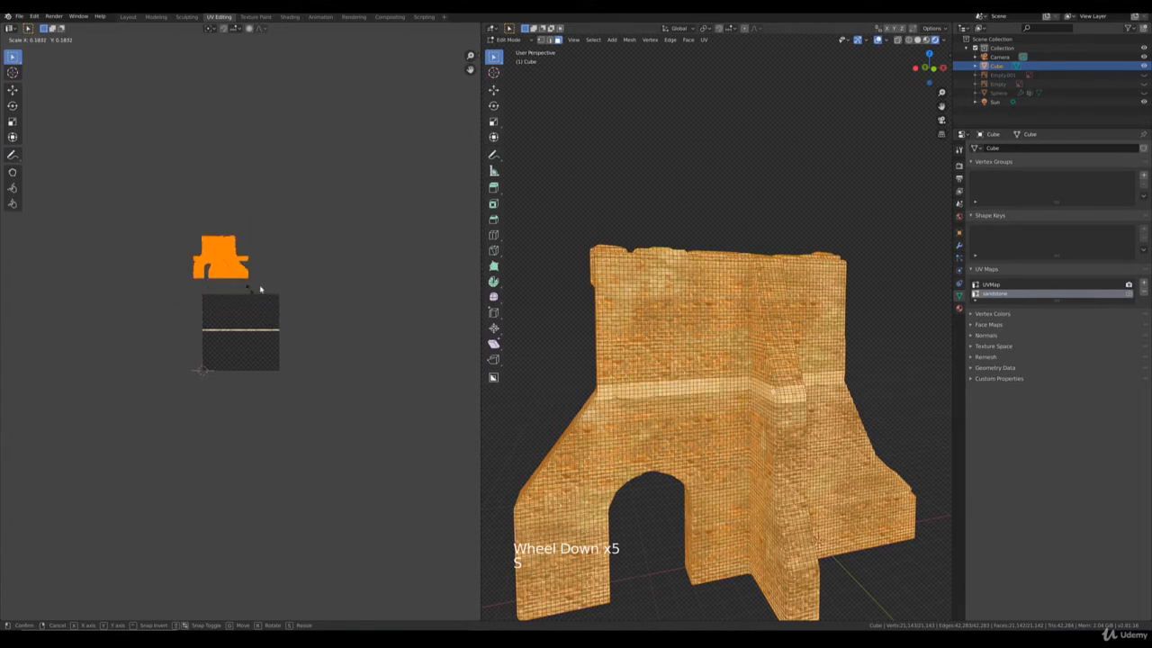
{"action": "left_click", "coordinate": [263, 297]}
Move the UV layout into the transparent area above the sandstone strip, shrink it to about 0.75, and return to Object Mode
{"action": "scroll", "coordinate": [264, 306], "scroll_direction": "up", "scroll_amount": 2}
{"action": "key", "text": "g"}
{"action": "key", "text": "s"}
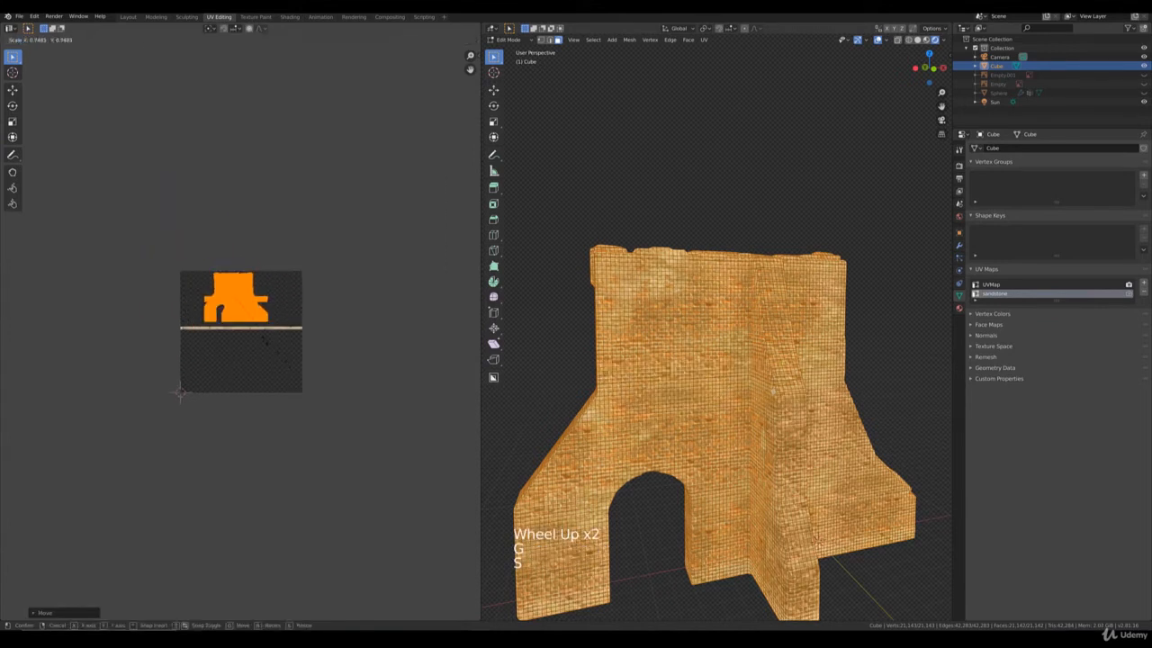
{"action": "key", "text": "Tab"}
Switch to the front orthographic view and frame the whole wall to check its surface
{"action": "scroll", "coordinate": [711, 389], "scroll_direction": "down", "scroll_amount": 2}
{"action": "middle_click_drag", "start_coordinate": [711, 389], "coordinate": [706, 397]}
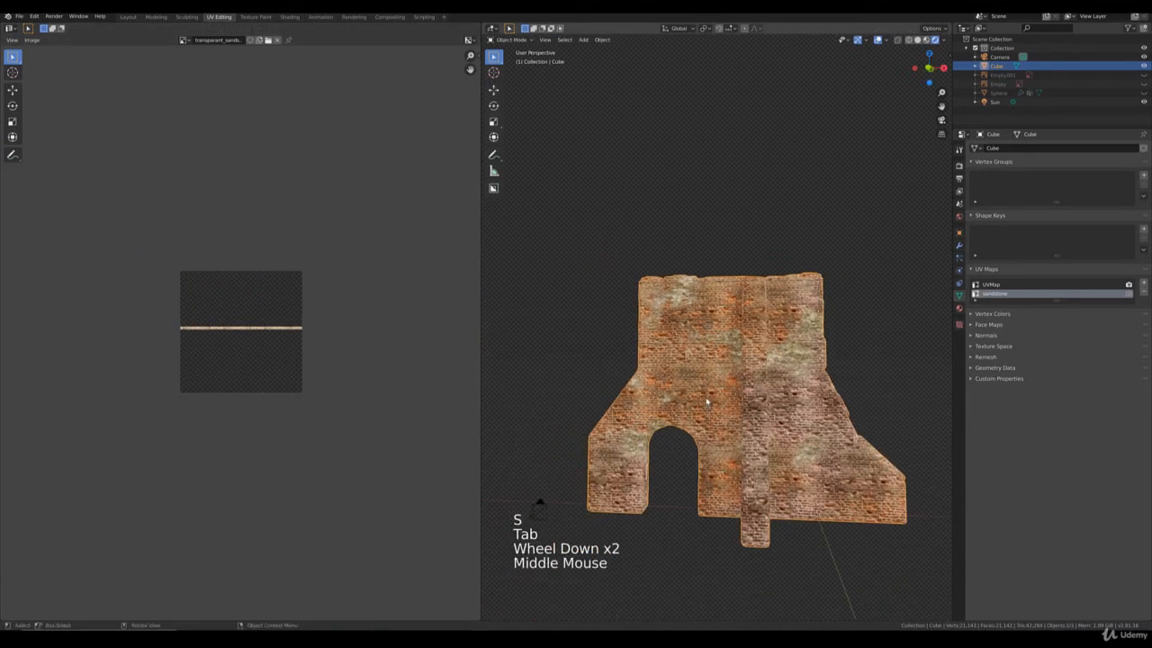
{"action": "key", "text": "KP_1"}
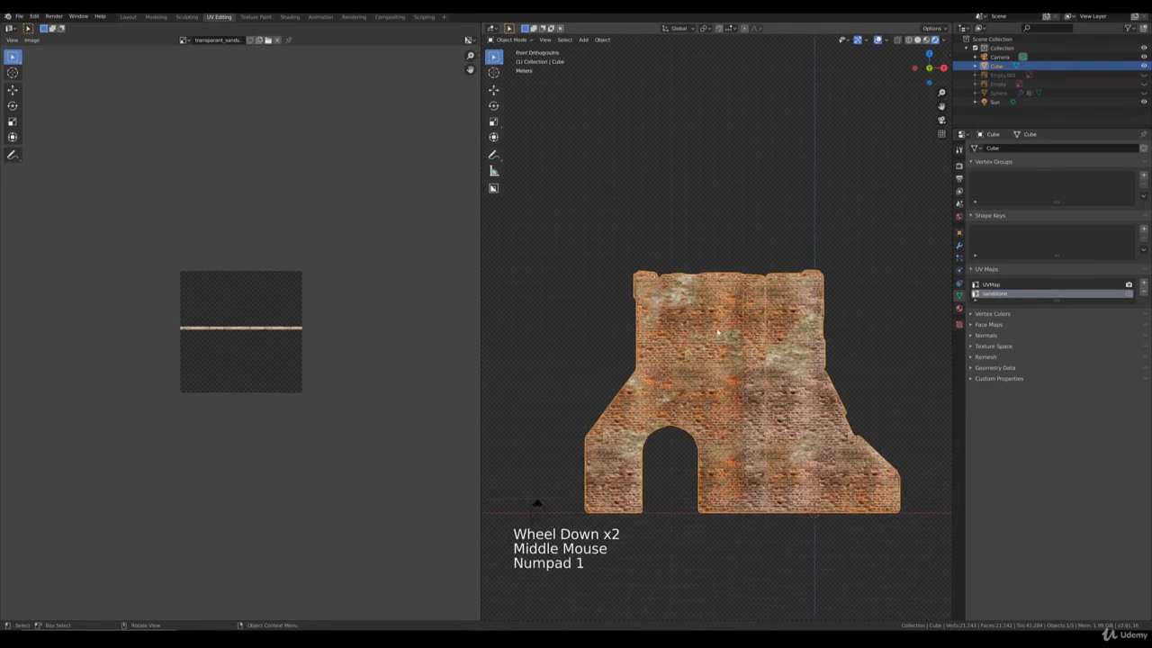
{"action": "scroll", "coordinate": [726, 398], "scroll_direction": "up", "scroll_amount": 1}
{"action": "middle_click_drag", "start_coordinate": [725, 401], "coordinate": [699, 302], "text": "shift"}
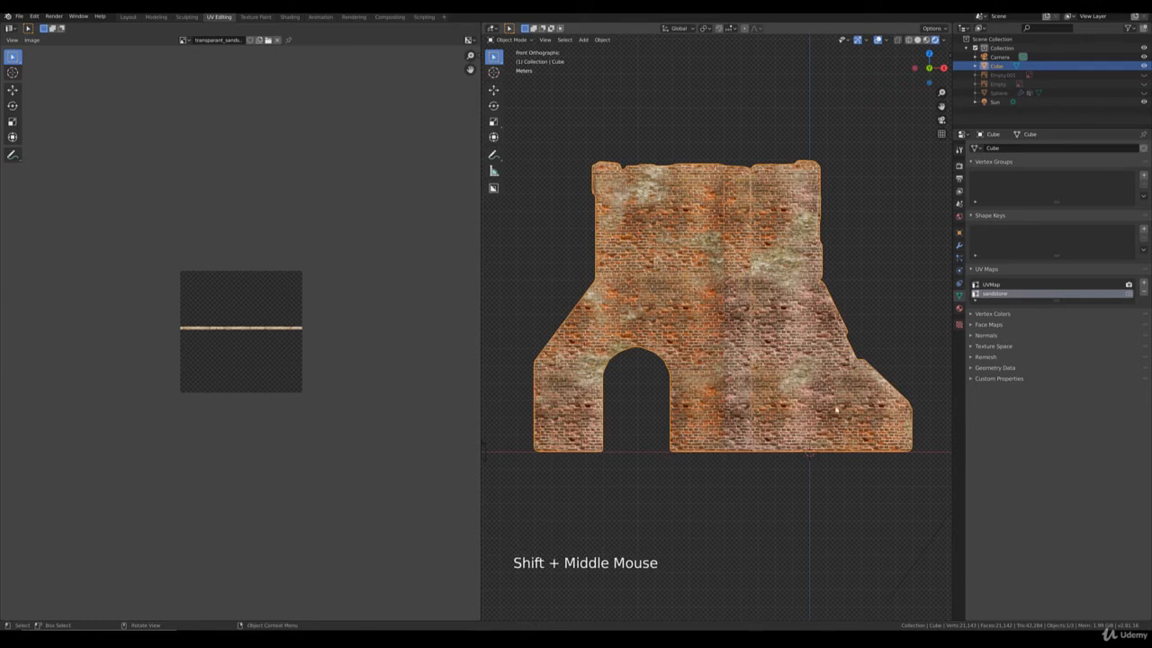
Enter Edit Mode on the wall in the front view with wireframe shading and vertex selection
{"action": "middle_click_drag", "start_coordinate": [836, 410], "coordinate": [831, 480], "text": "shift"}
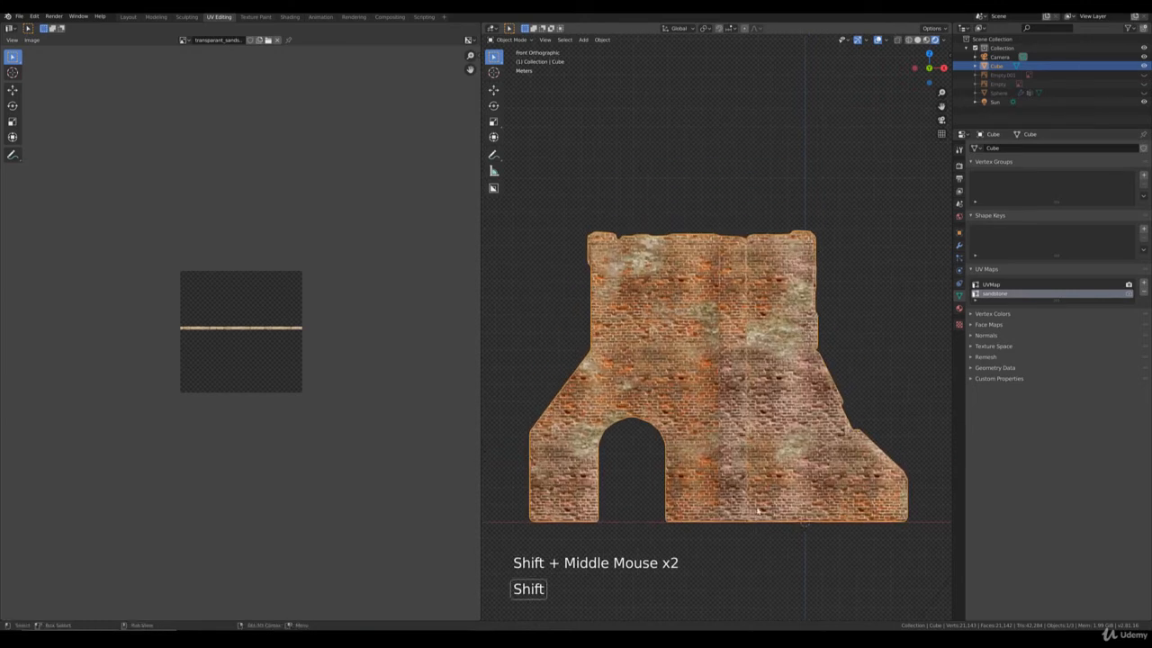
{"action": "middle_click_drag", "start_coordinate": [755, 522], "coordinate": [760, 445], "text": "shift"}
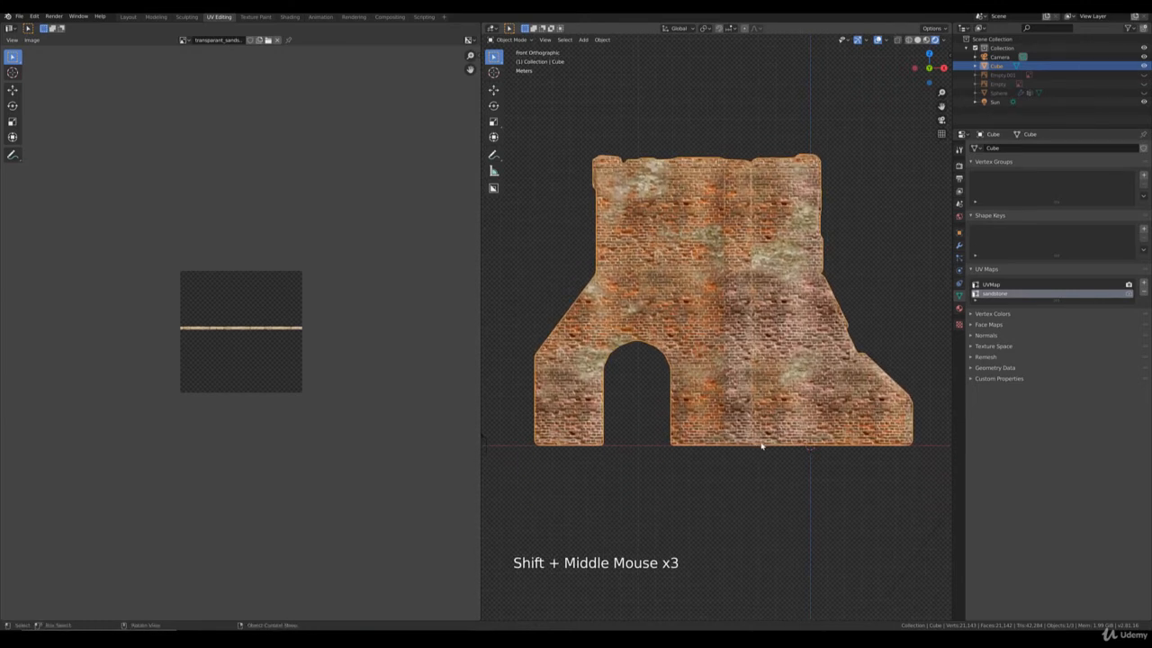
{"action": "key", "text": "Tab"}
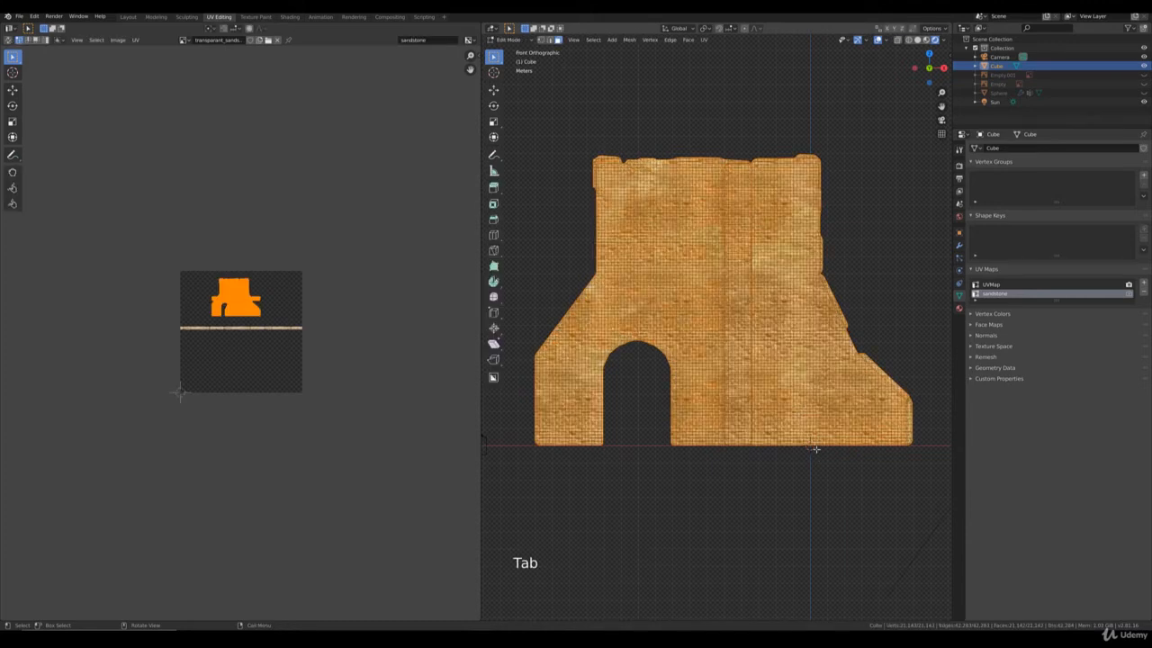
{"action": "key", "text": "z"}
{"action": "left_click", "coordinate": [731, 437]}
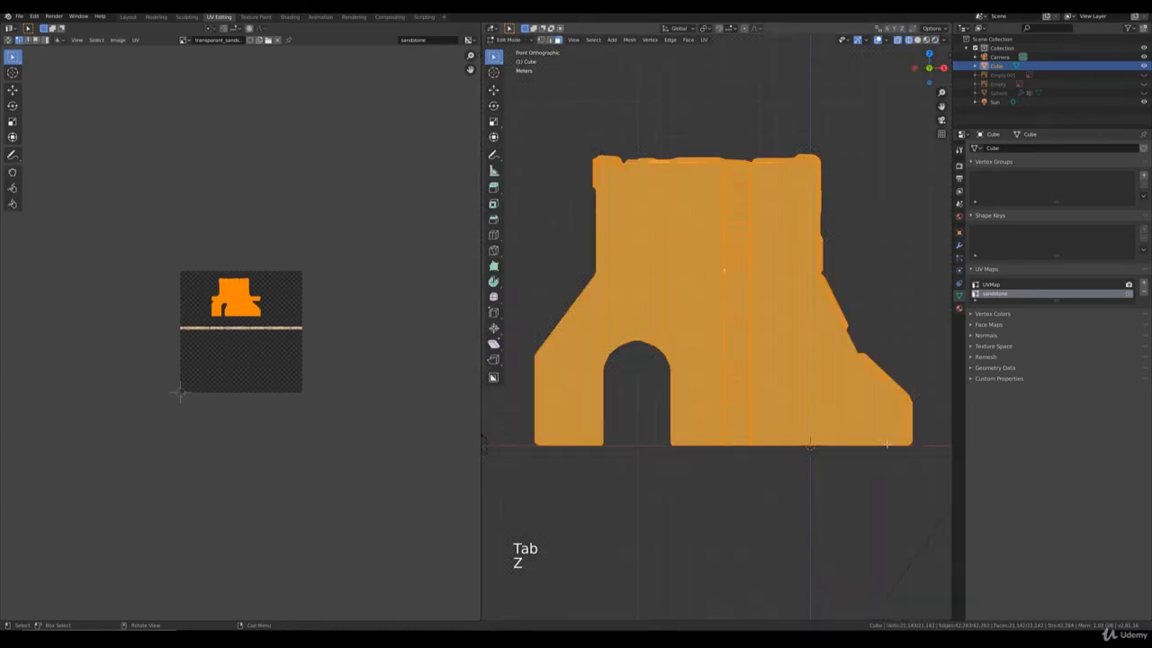
{"action": "left_click", "coordinate": [887, 444]}
{"action": "key", "text": "1"}
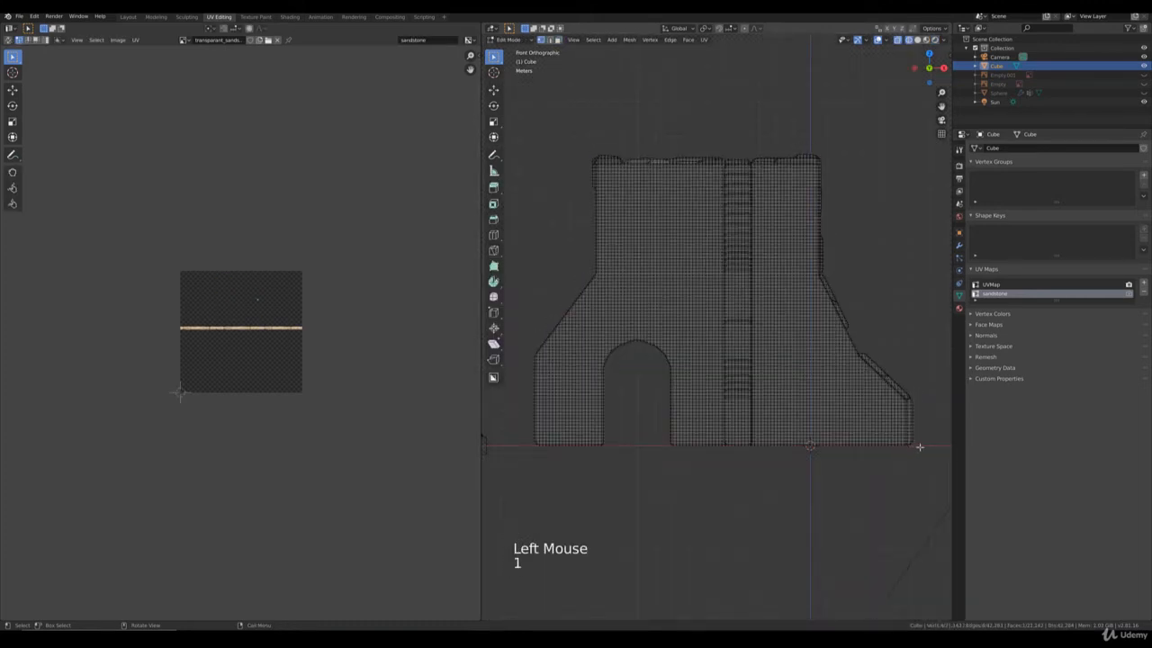
Box-select the bottom rows of vertices across the wall's full width and make sure the sandstone UV map is active
{"action": "left_click", "coordinate": [918, 445]}
{"action": "key", "text": "b"}
{"action": "left_click_drag", "start_coordinate": [928, 453], "coordinate": [525, 434]}
{"action": "left_click_drag", "start_coordinate": [527, 433], "coordinate": [509, 430]}
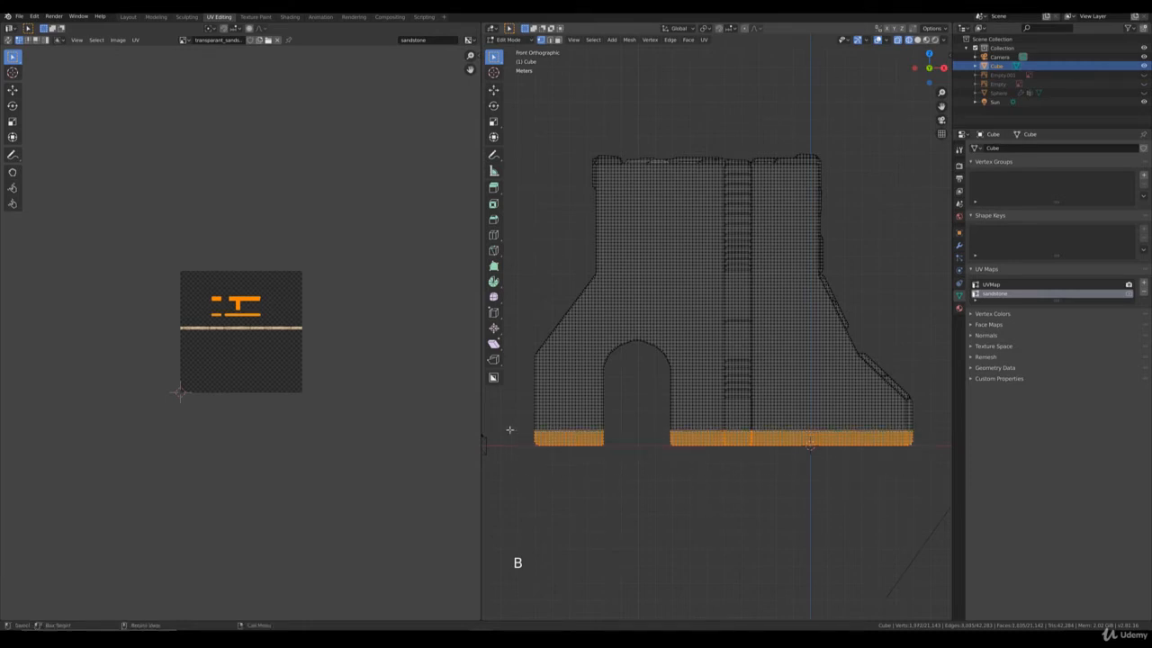
{"action": "left_click", "coordinate": [993, 284]}
{"action": "left_click", "coordinate": [995, 294]}
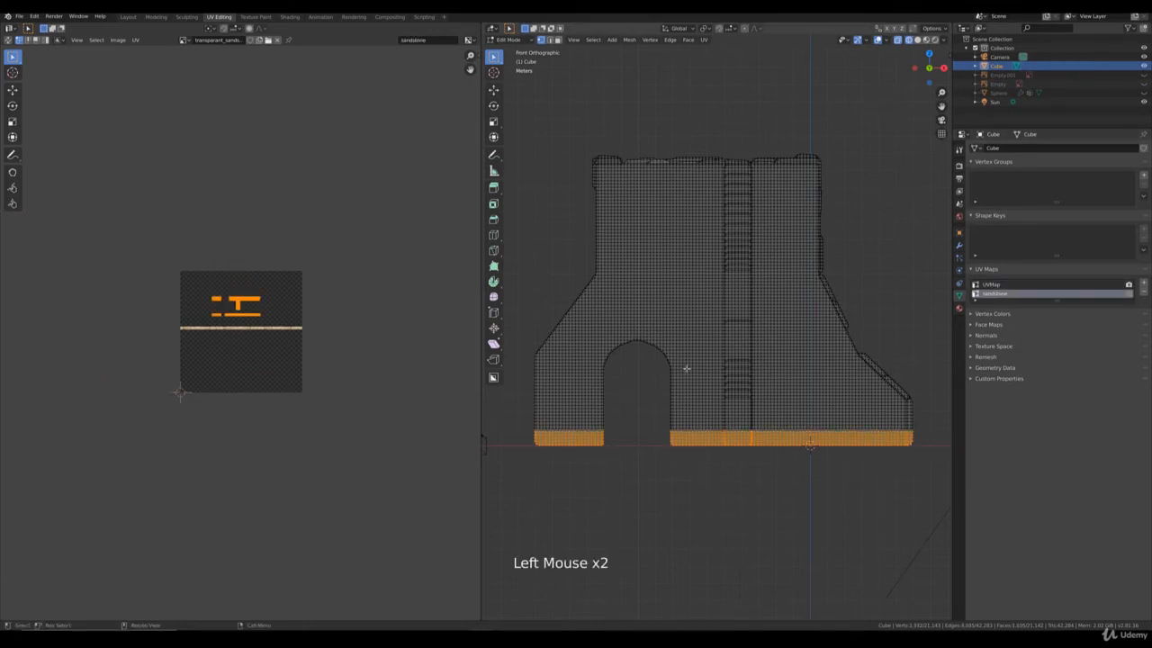
Turn the front view two steps sideways in orthographic projection and unwrap the selected base band with Project From View
{"action": "scroll", "coordinate": [244, 363], "scroll_direction": "up", "scroll_amount": 5}
{"action": "scroll", "coordinate": [245, 261], "scroll_direction": "up", "scroll_amount": 3}
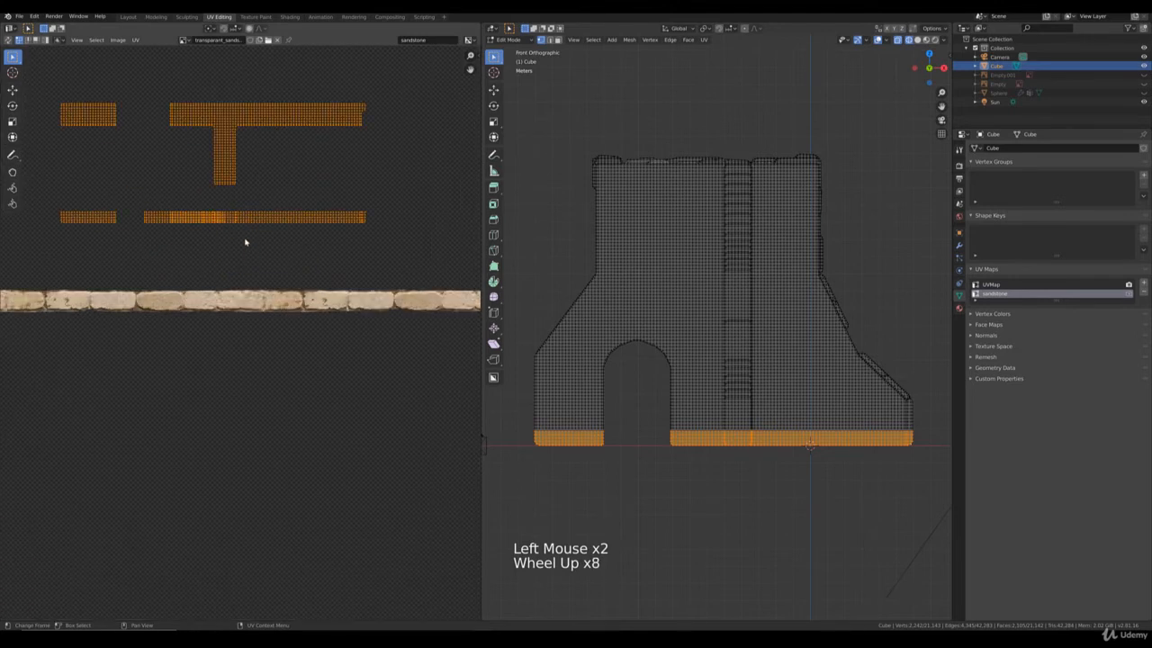
{"action": "scroll", "coordinate": [729, 412], "scroll_direction": "down", "scroll_amount": 3}
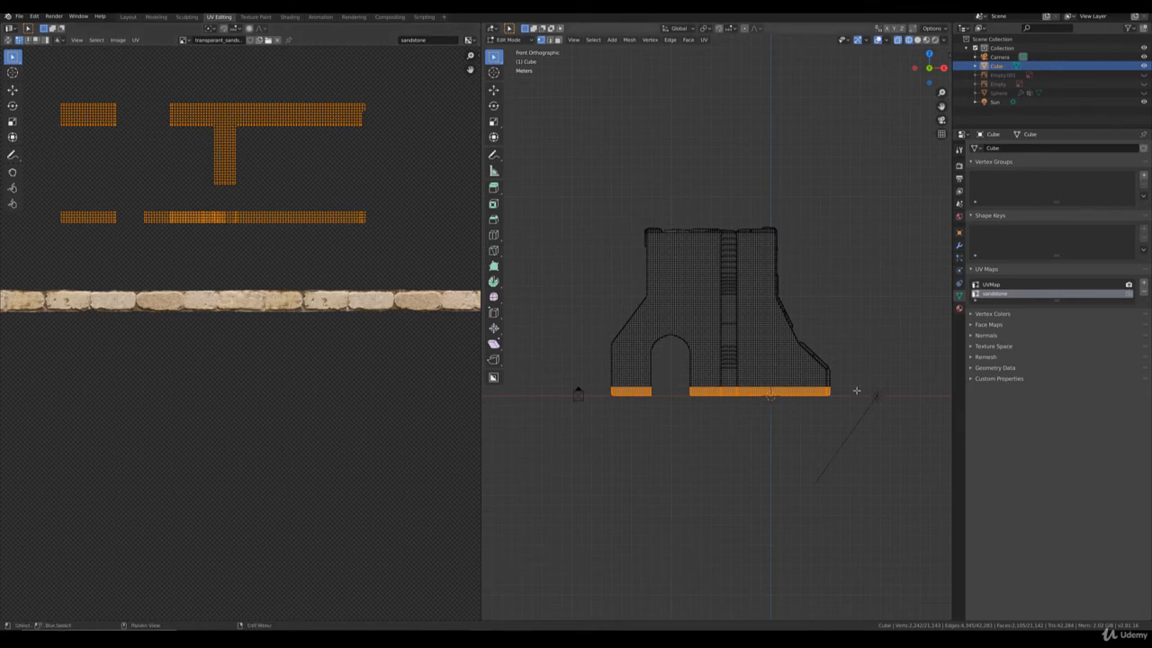
{"action": "key", "text": "KP_4"}
{"action": "key", "text": "KP_4"}
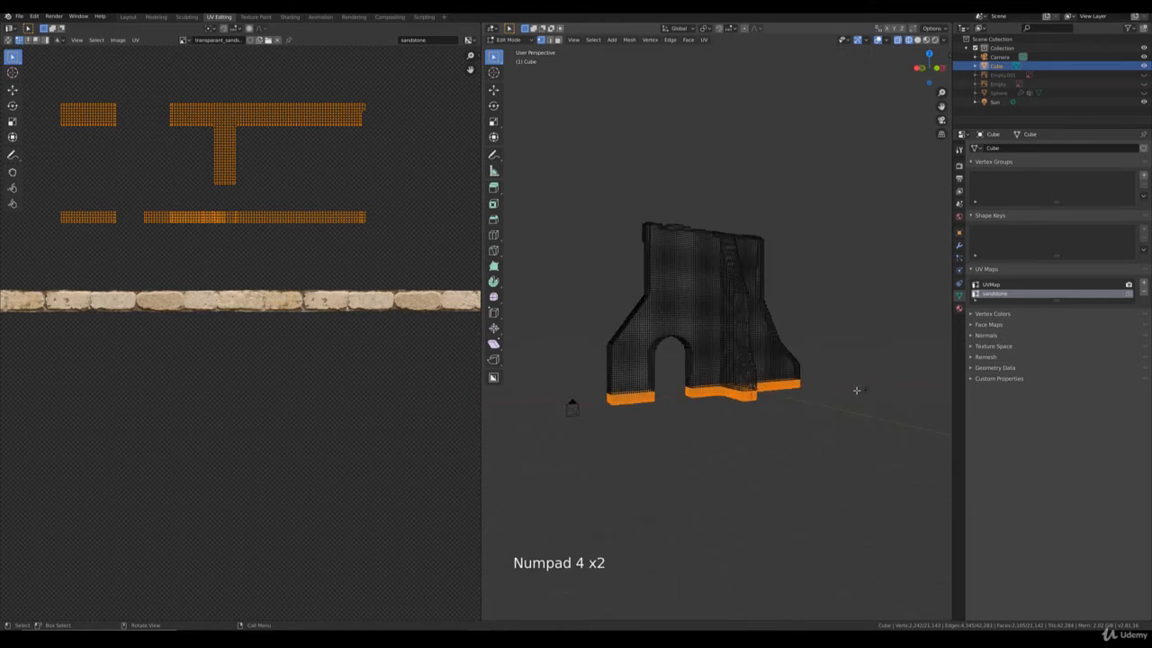
{"action": "key", "text": "KP_5"}
{"action": "key", "text": "u"}
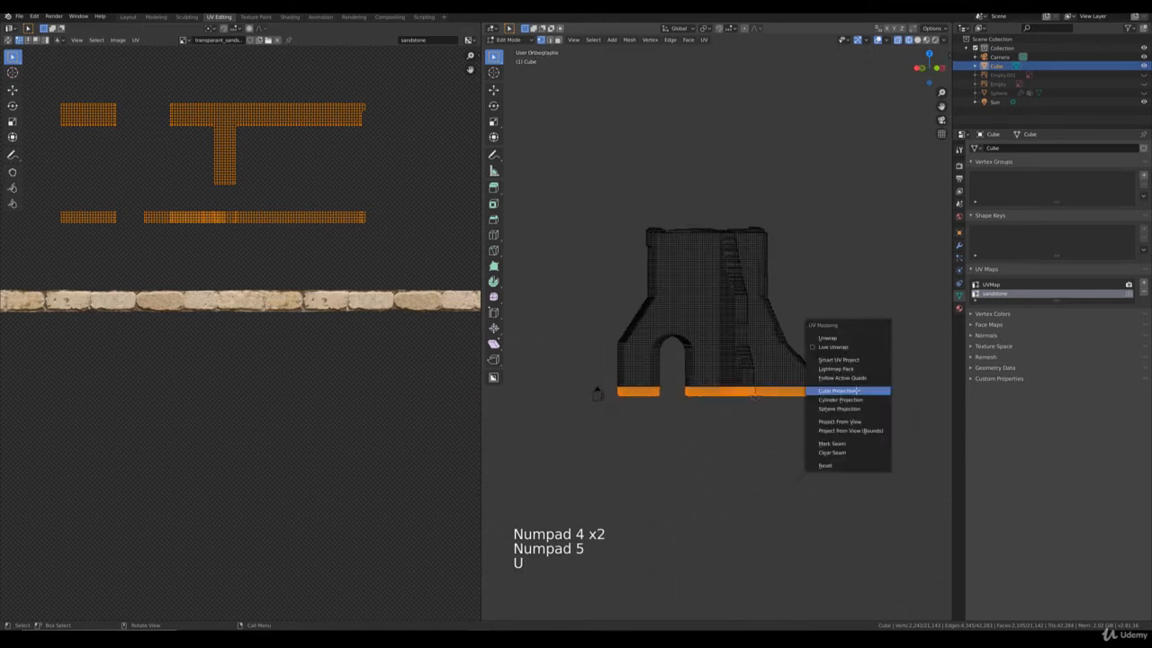
{"action": "left_click", "coordinate": [843, 420]}
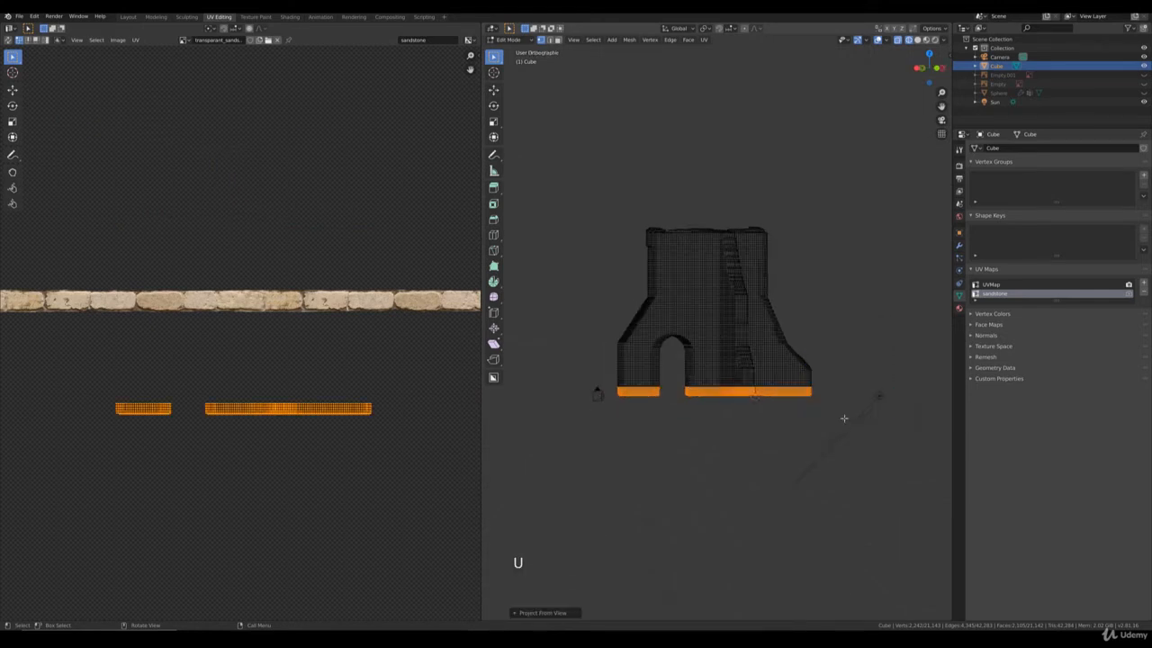
Switch to rendered shading, enlarge the base band's UVs several times over, and move them up to the sandstone strip
{"action": "scroll", "coordinate": [314, 438], "scroll_direction": "down", "scroll_amount": 5}
{"action": "key", "text": "z"}
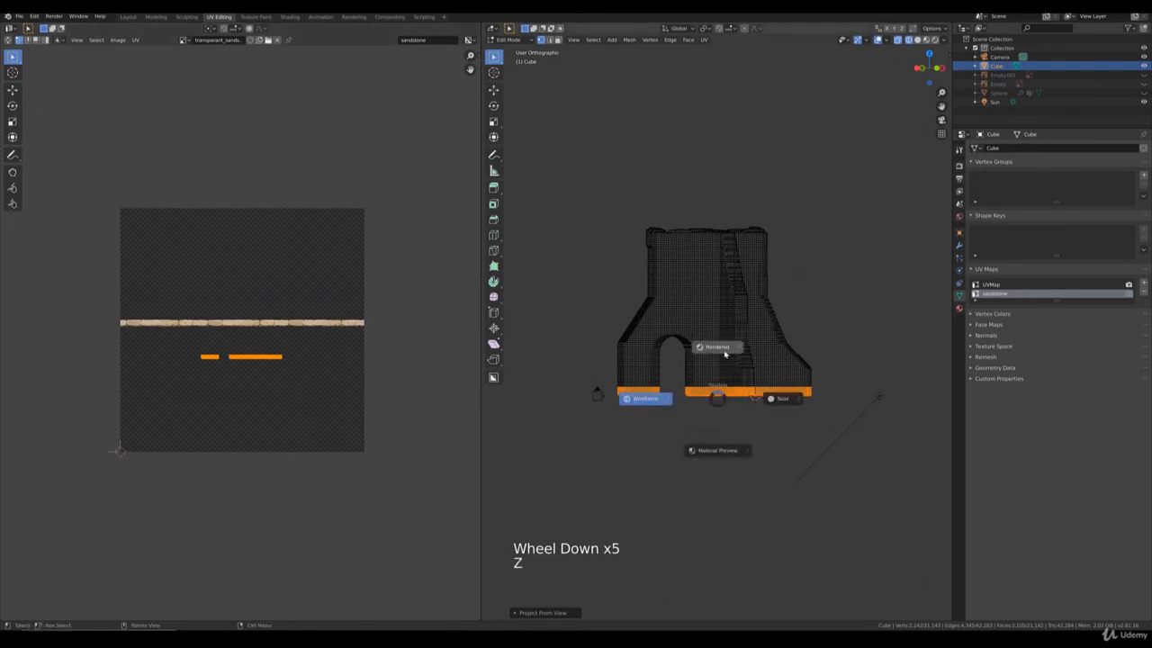
{"action": "left_click", "coordinate": [724, 354]}
{"action": "scroll", "coordinate": [717, 360], "scroll_direction": "up", "scroll_amount": 4}
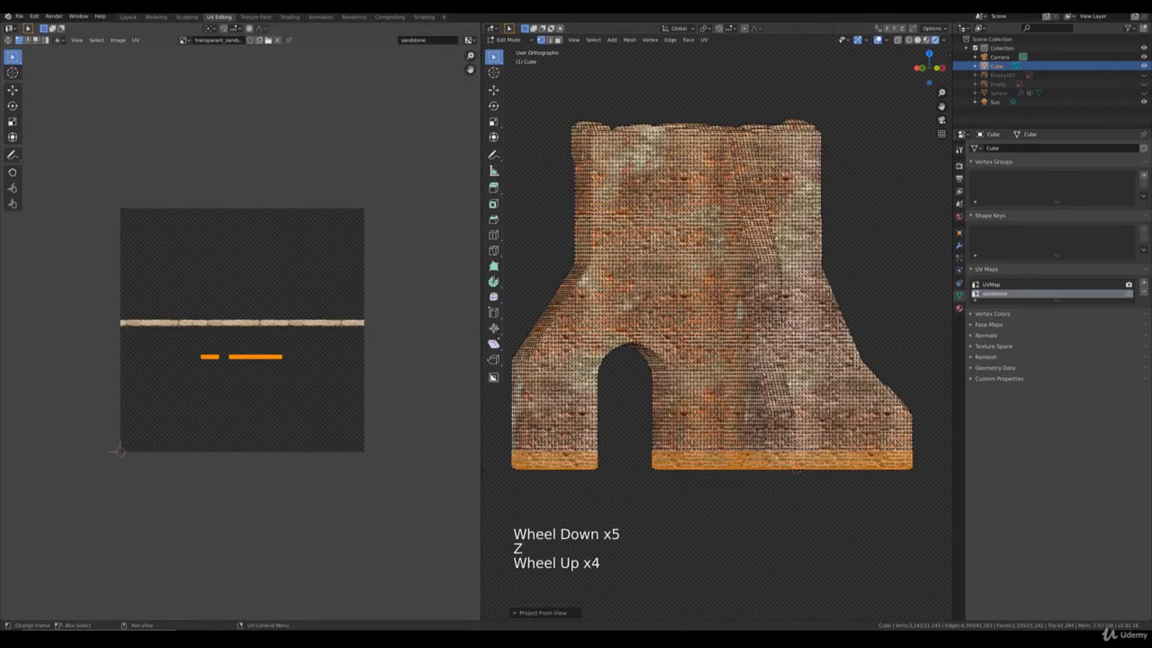
{"action": "key", "text": "s"}
{"action": "left_click", "coordinate": [325, 446]}
{"action": "key", "text": "g"}
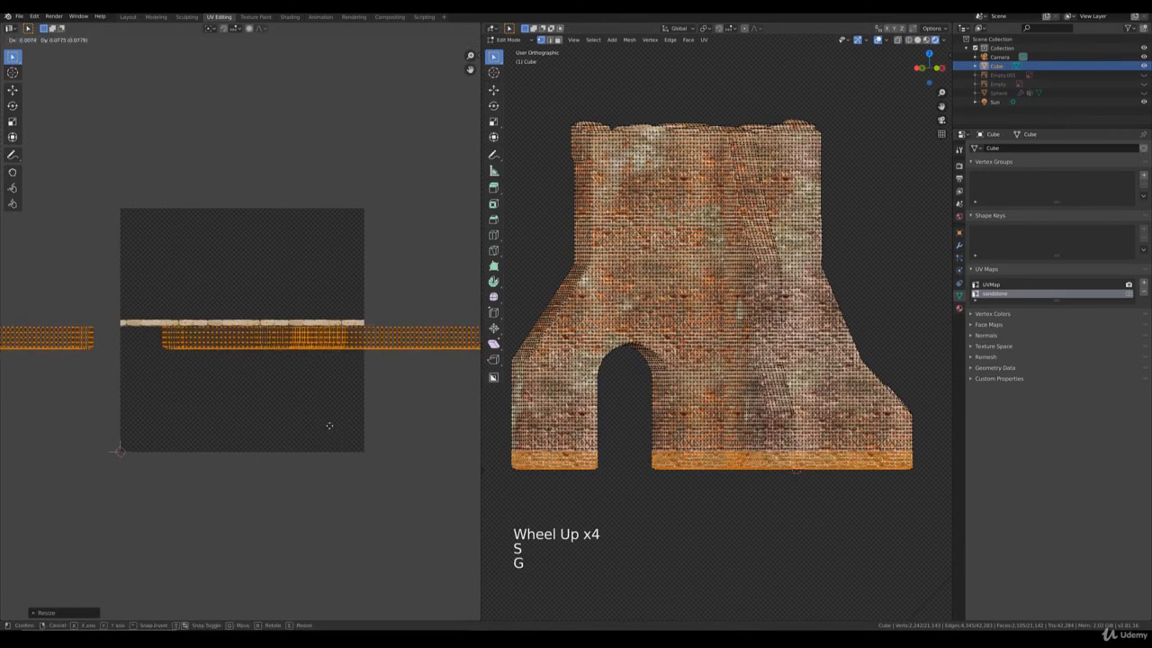
{"action": "left_click", "coordinate": [327, 419]}
Shrink and nudge the base band's UVs until they span about the texture's width and cover the sandstone strip
{"action": "key", "text": "s"}
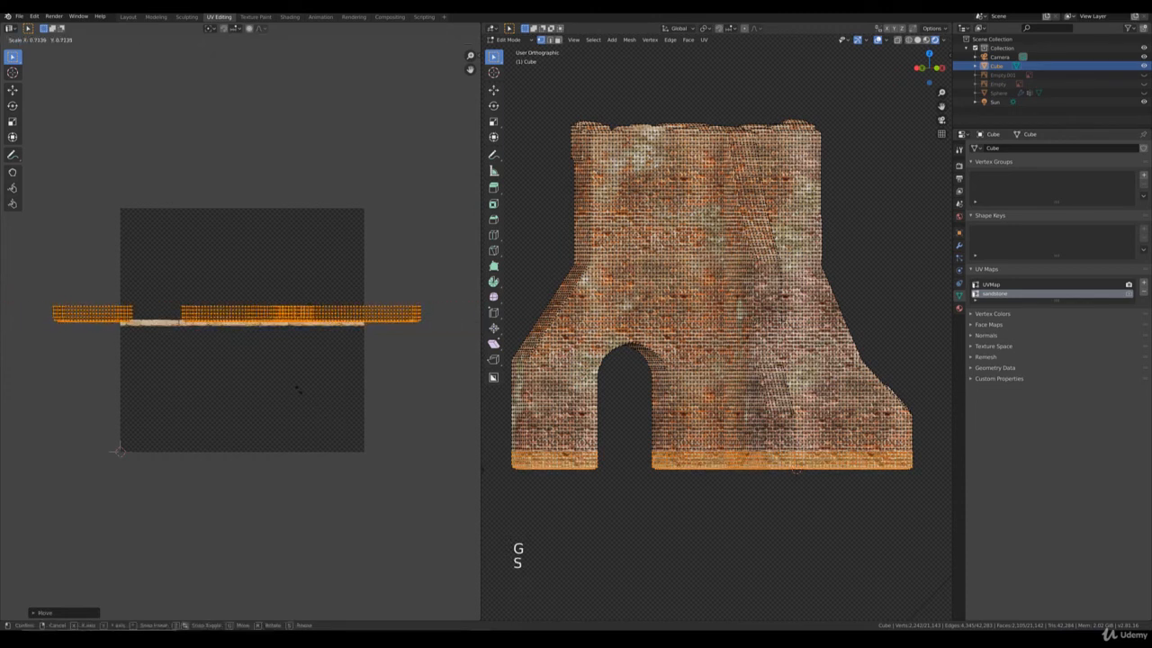
{"action": "left_click", "coordinate": [295, 392]}
{"action": "key", "text": "g"}
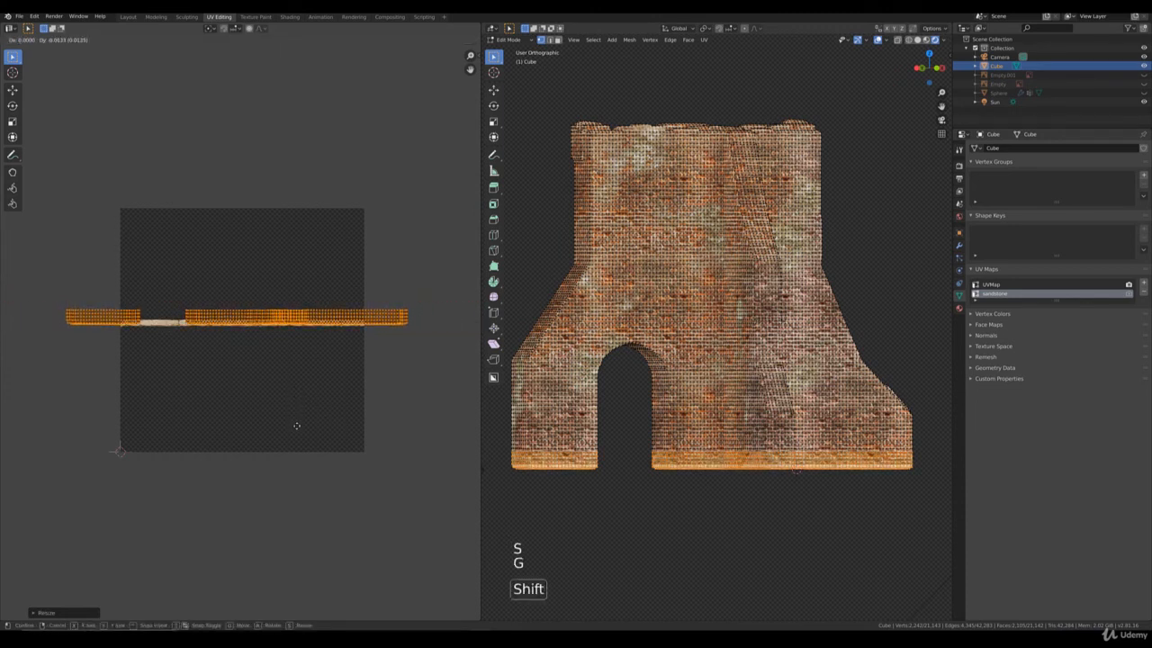
{"action": "left_click", "coordinate": [297, 430]}
{"action": "key", "text": "s"}
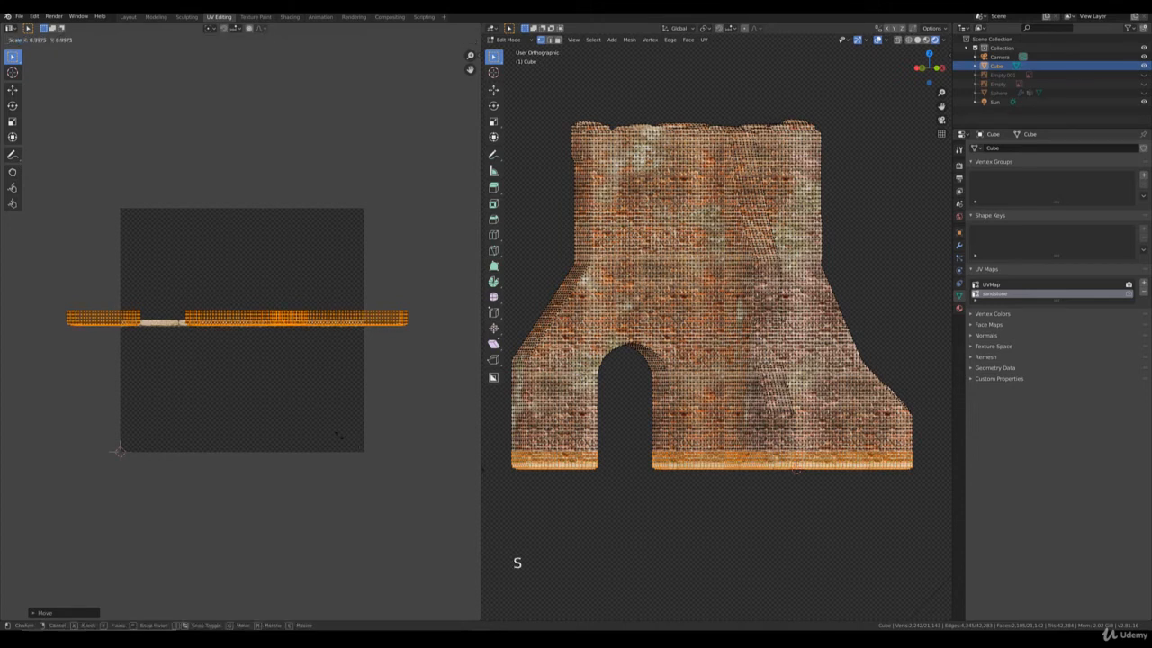
{"action": "left_click", "coordinate": [317, 424]}
{"action": "key", "text": "g"}
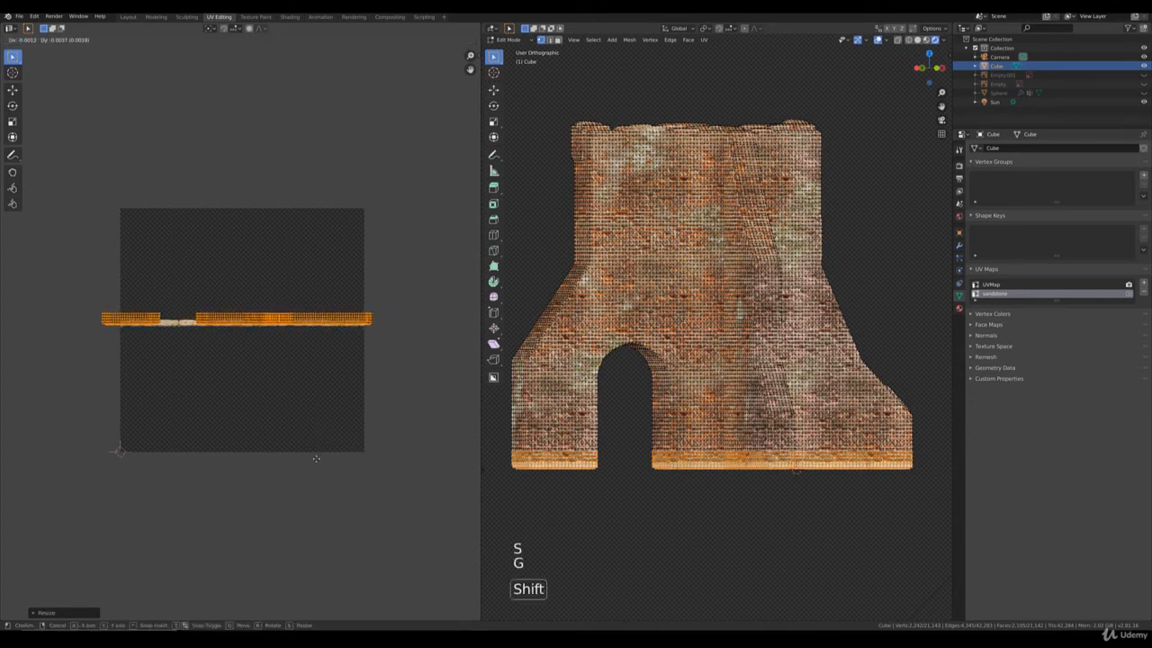
{"action": "left_click", "coordinate": [314, 450]}
{"action": "key", "text": "s"}
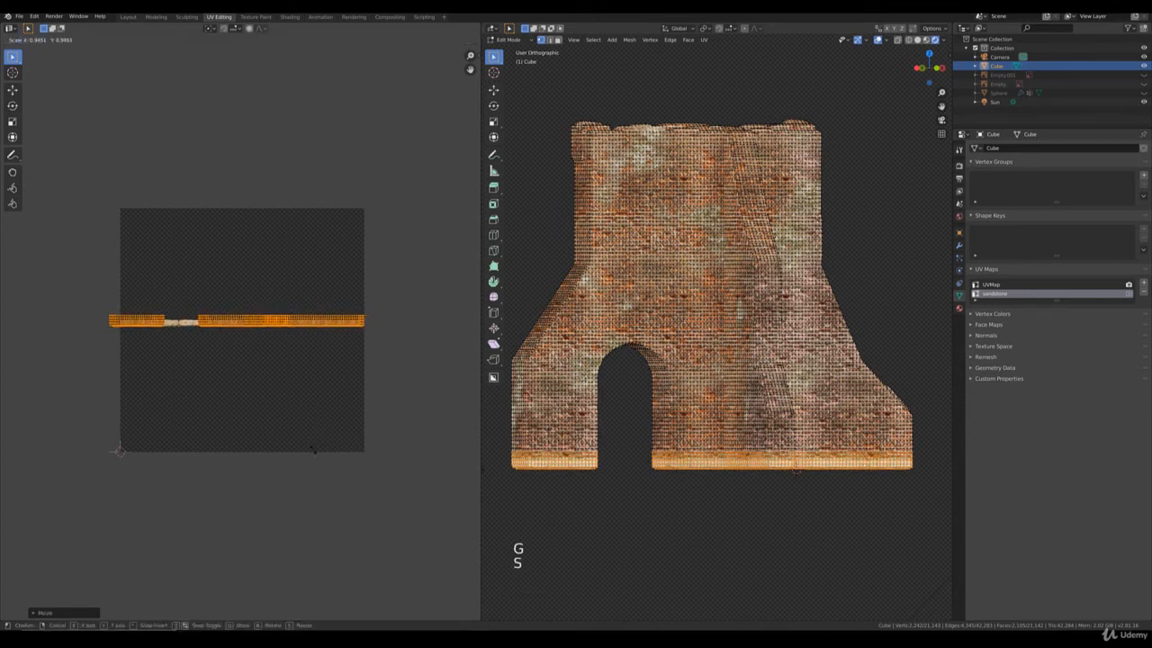
{"action": "left_click", "coordinate": [314, 450]}
{"action": "key", "text": "g"}
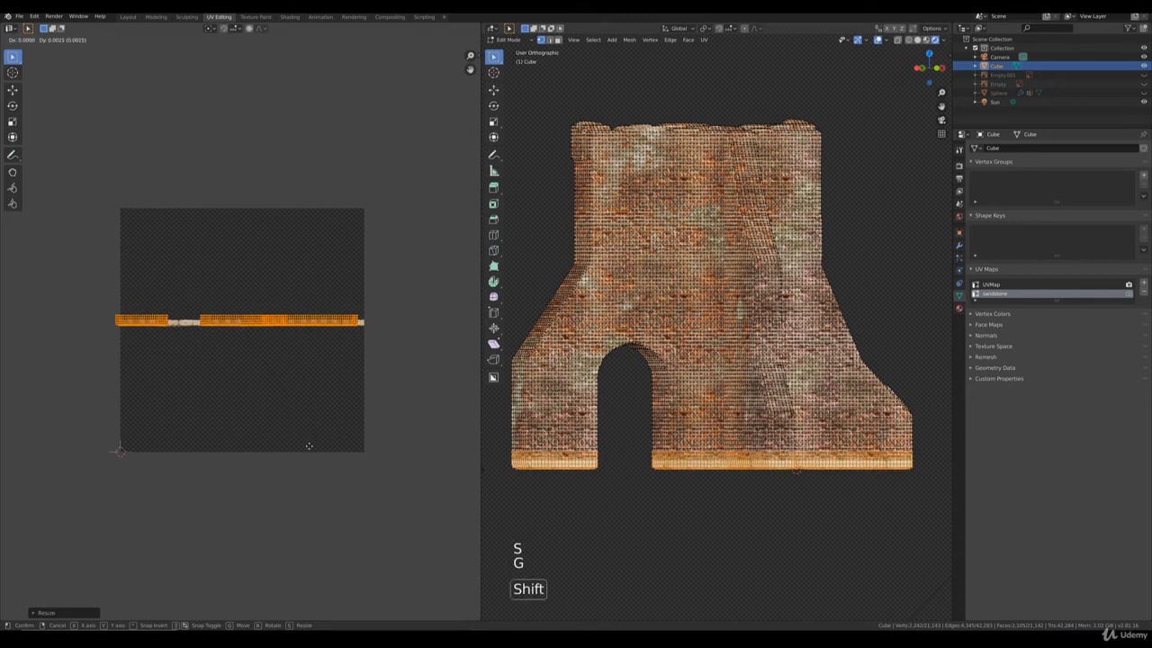
{"action": "left_click", "coordinate": [308, 446]}
Return to Object Mode and examine the sandstone band along the wall's base from several angles
{"action": "key", "text": "Tab"}
{"action": "scroll", "coordinate": [746, 476], "scroll_direction": "down", "scroll_amount": 3}
{"action": "middle_click", "coordinate": [746, 476]}
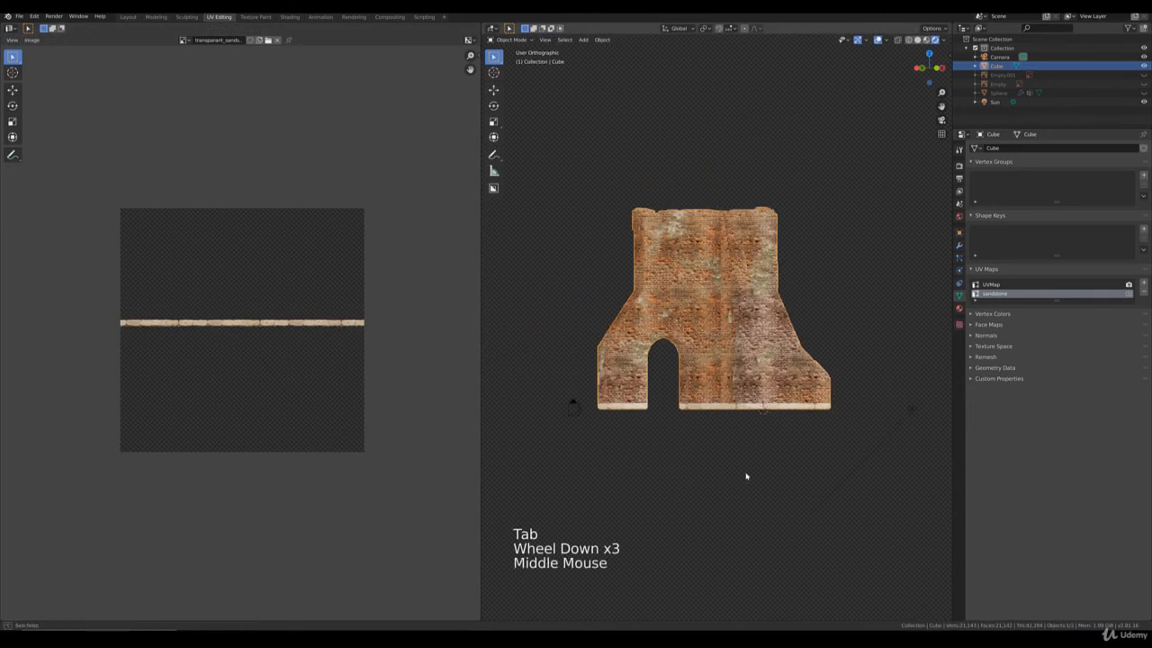
{"action": "middle_click_drag", "start_coordinate": [745, 476], "coordinate": [767, 398]}
{"action": "scroll", "coordinate": [729, 475], "scroll_direction": "up", "scroll_amount": 4}
{"action": "scroll", "coordinate": [690, 440], "scroll_direction": "down", "scroll_amount": 1}
{"action": "scroll", "coordinate": [746, 373], "scroll_direction": "down", "scroll_amount": 4}
{"action": "scroll", "coordinate": [774, 455], "scroll_direction": "up", "scroll_amount": 1}
{"action": "scroll", "coordinate": [764, 465], "scroll_direction": "up", "scroll_amount": 1}
{"action": "middle_click_drag", "start_coordinate": [751, 460], "coordinate": [693, 270]}
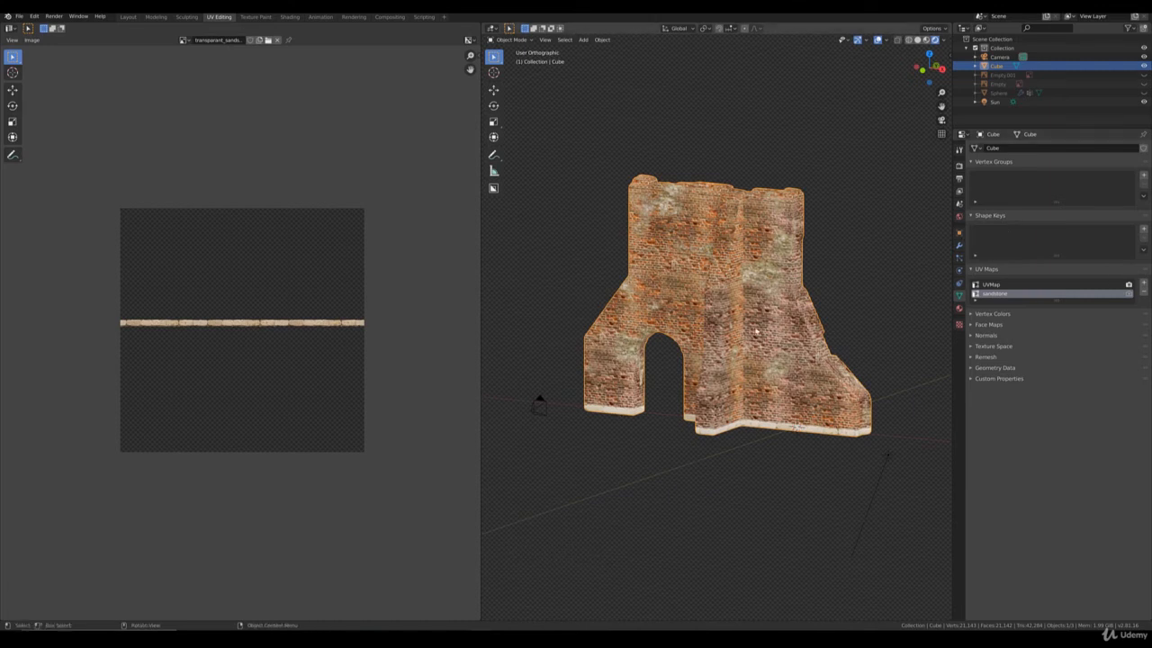
{"action": "mouse_move", "coordinate": [756, 333]}
{"action": "middle_mouse_down"}
{"action": "mouse_move", "coordinate": [724, 334]}
{"action": "mouse_move", "coordinate": [791, 333]}
{"action": "mouse_move", "coordinate": [774, 335]}
{"action": "middle_mouse_up"}
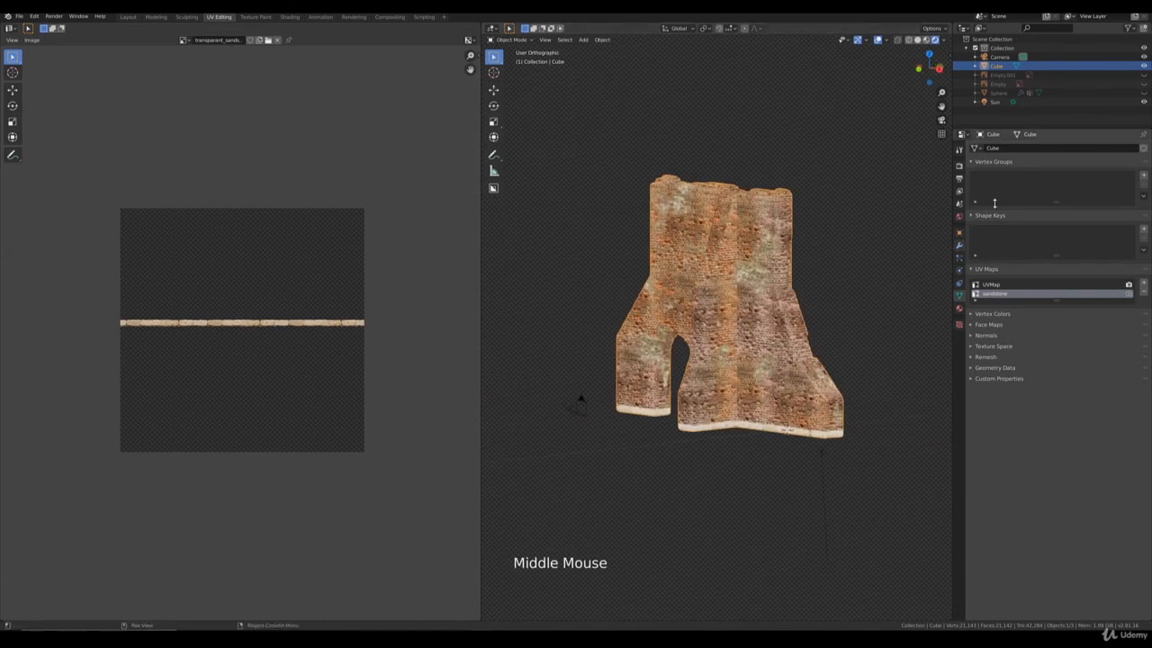
Set the world background strength to 0.2 and check the wall under the dimmer lighting
{"action": "left_click", "coordinate": [958, 216]}
{"action": "left_click", "coordinate": [1099, 287]}
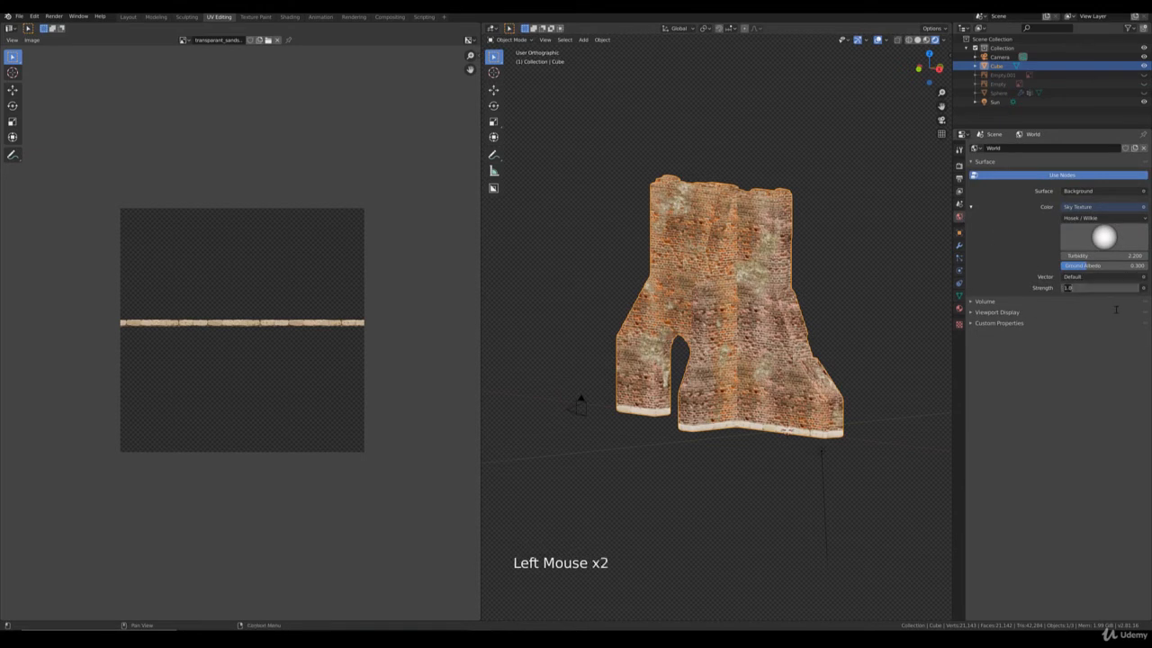
{"action": "type", "text": "0.2"}
{"action": "key", "text": "Return"}
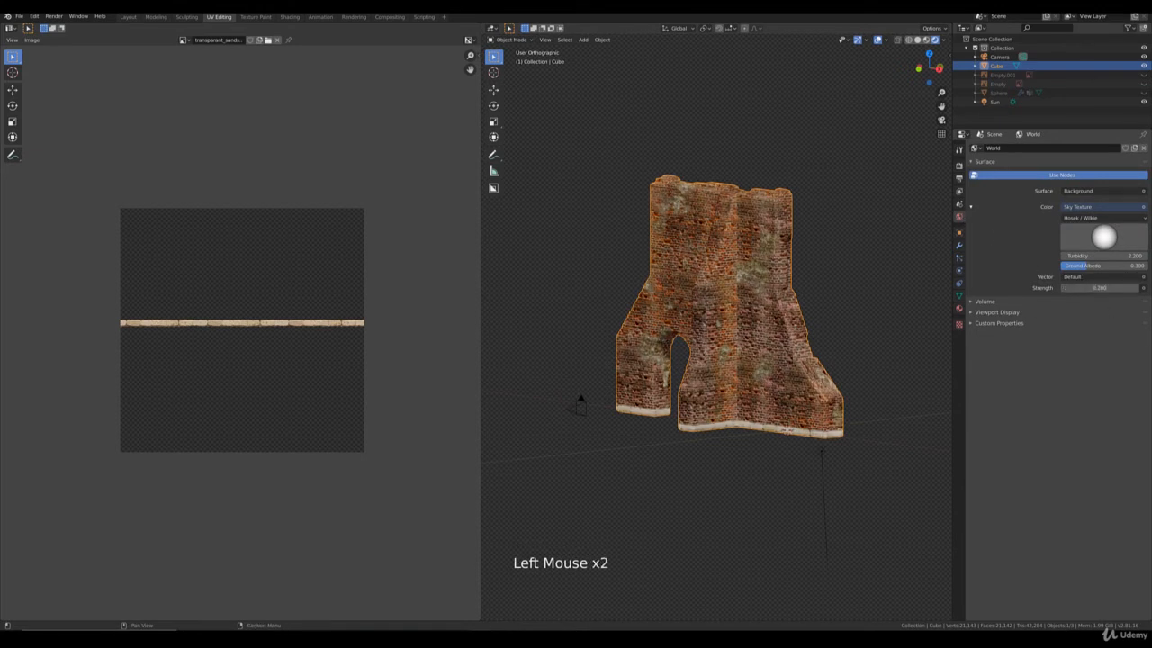
{"action": "middle_click_drag", "start_coordinate": [810, 333], "coordinate": [747, 329]}
{"action": "scroll", "coordinate": [769, 312], "scroll_direction": "up", "scroll_amount": 4}
{"action": "scroll", "coordinate": [815, 430], "scroll_direction": "down", "scroll_amount": 3}
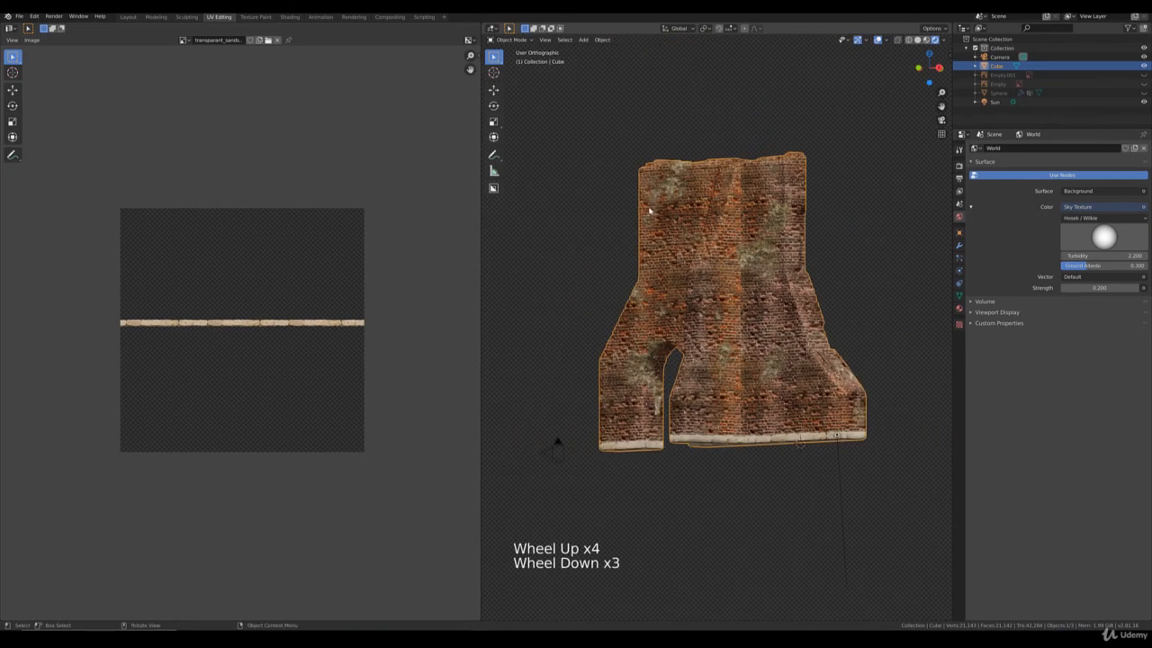
From the front view, enter Edit Mode in wireframe and box-select a horizontal band of vertices just below the wall's top edge
{"action": "key", "text": "KP_1"}
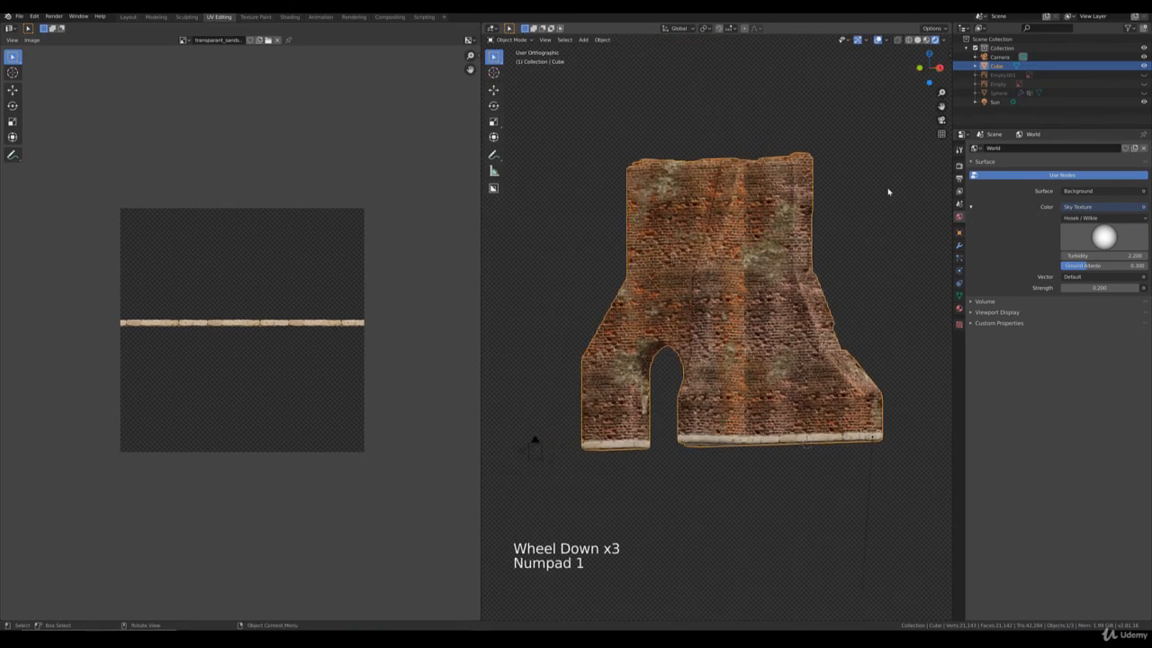
{"action": "middle_click_drag", "start_coordinate": [792, 196], "coordinate": [773, 244], "text": "shift"}
{"action": "left_click", "coordinate": [774, 244]}
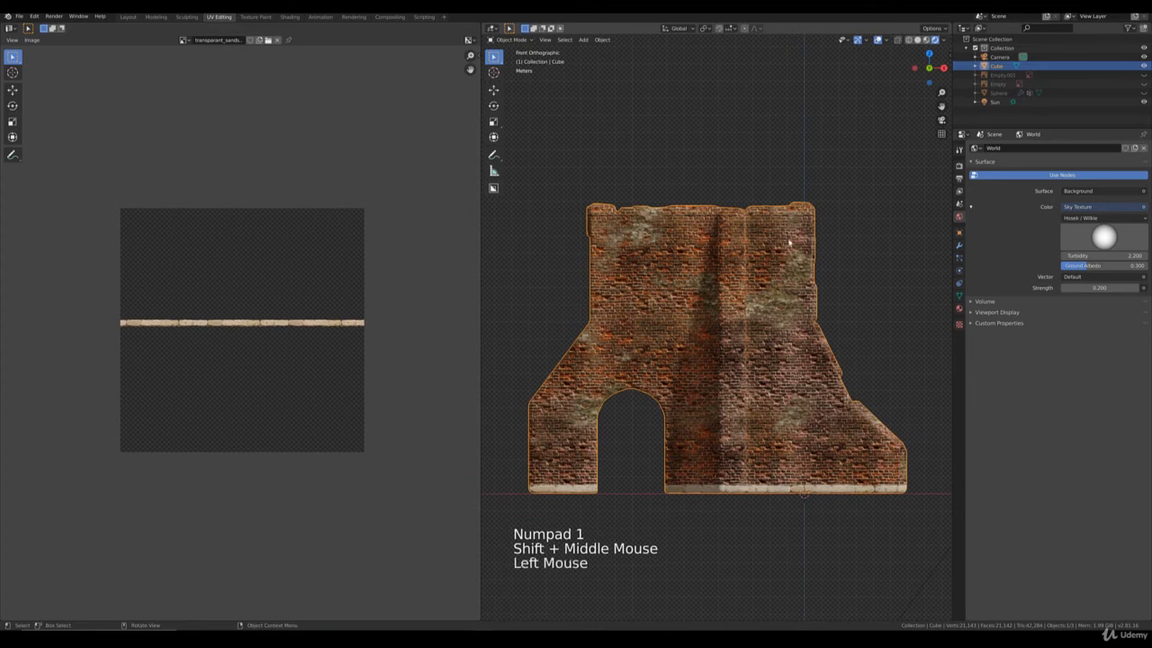
{"action": "key", "text": "Tab"}
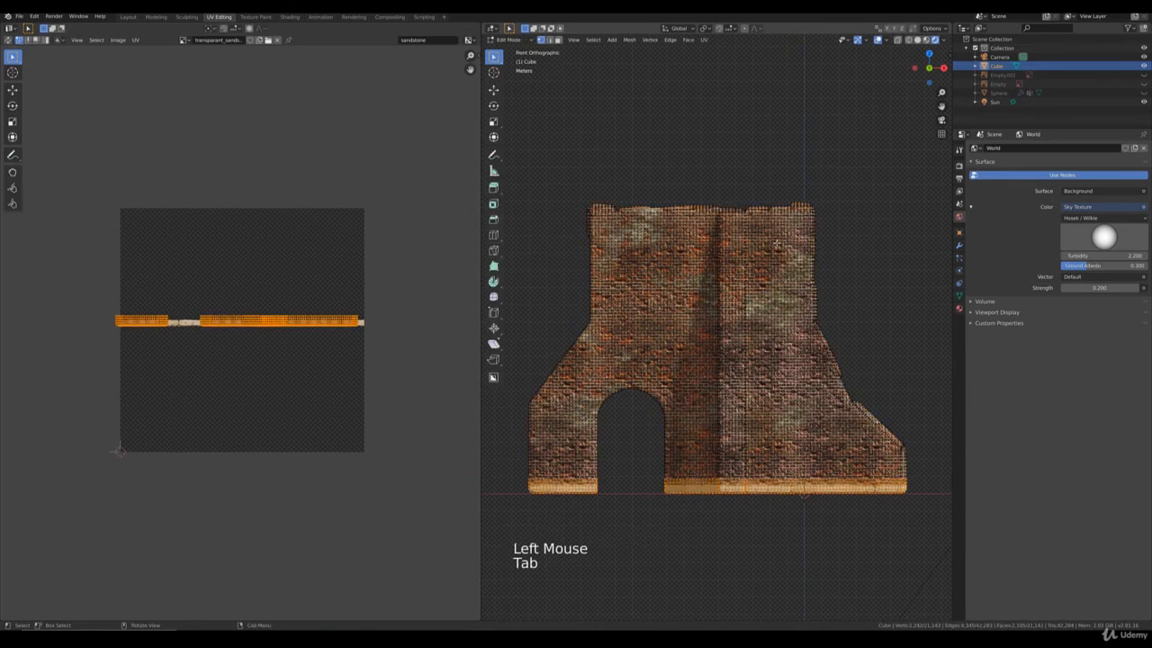
{"action": "key", "text": "z"}
{"action": "left_click", "coordinate": [823, 250]}
{"action": "key", "text": "b"}
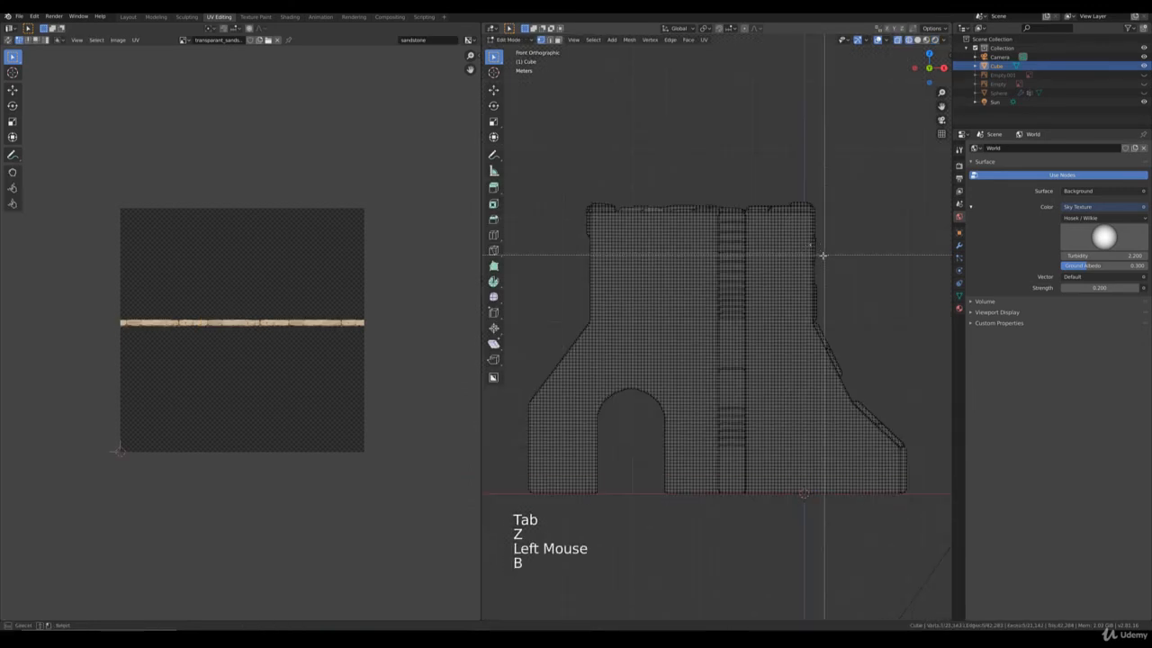
{"action": "left_click_drag", "start_coordinate": [822, 252], "coordinate": [552, 214]}
{"action": "left_click", "coordinate": [578, 222]}
{"action": "left_click", "coordinate": [578, 221]}
{"action": "left_click", "coordinate": [831, 237]}
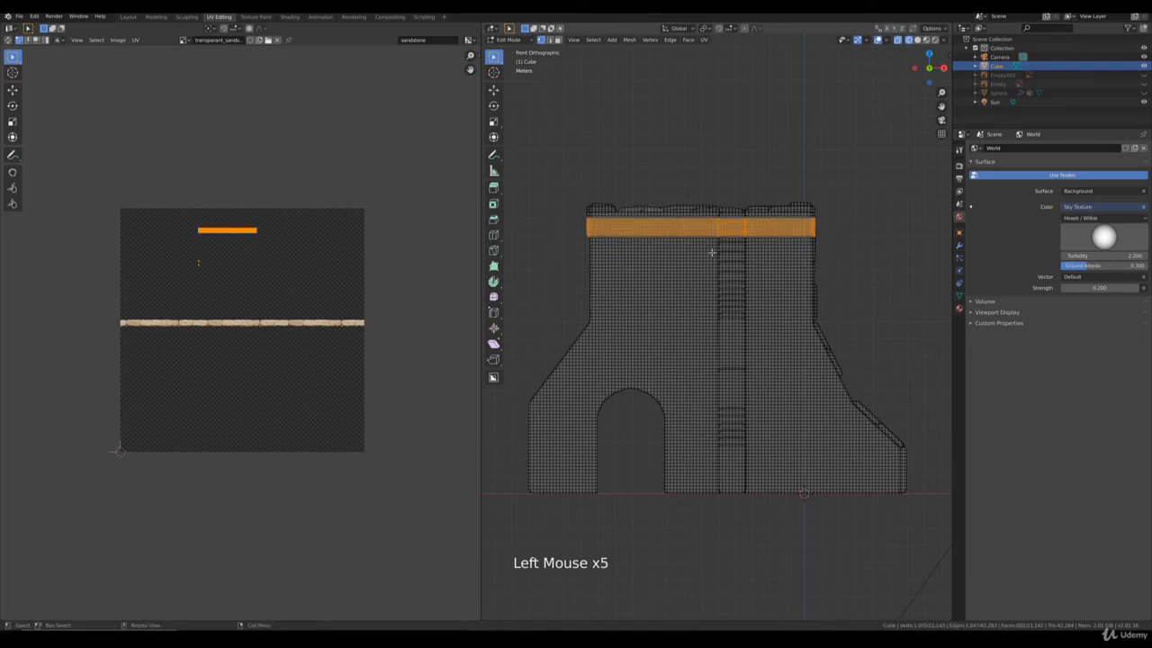
Unwrap the selected upper band with Project From View from a sideways-turned orthographic view and bring up the mesh's UV map list
{"action": "key", "text": "KP_4"}
{"action": "key", "text": "KP_4"}
{"action": "key", "text": "KP_4"}
{"action": "key", "text": "KP_5"}
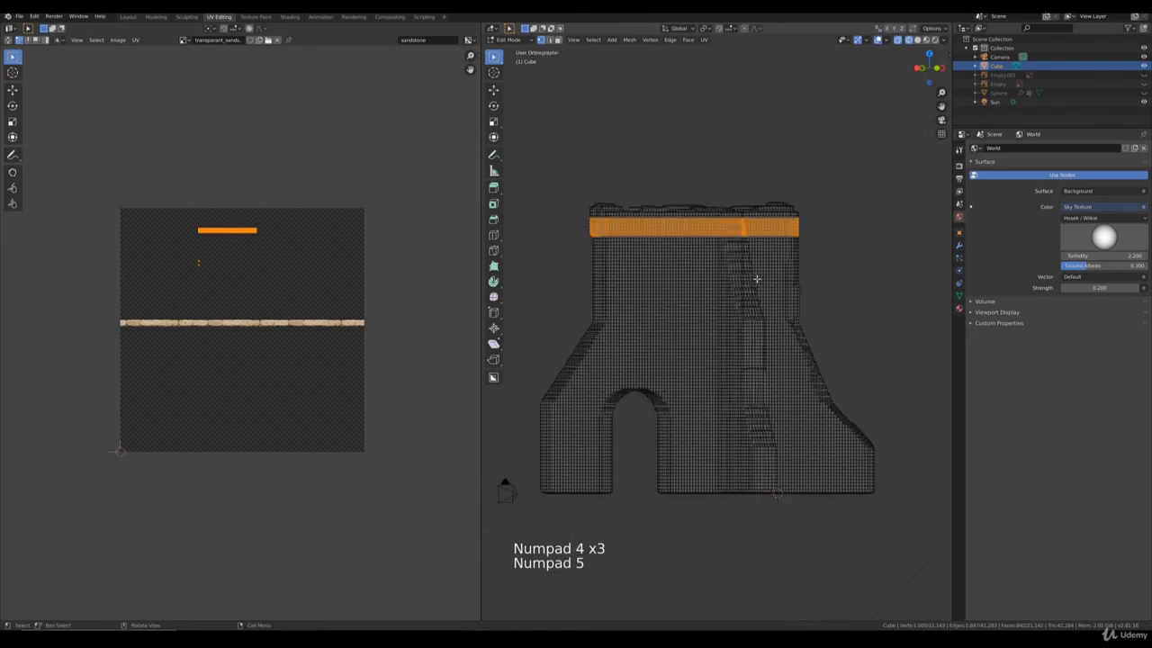
{"action": "key", "text": "u"}
{"action": "left_click", "coordinate": [766, 286]}
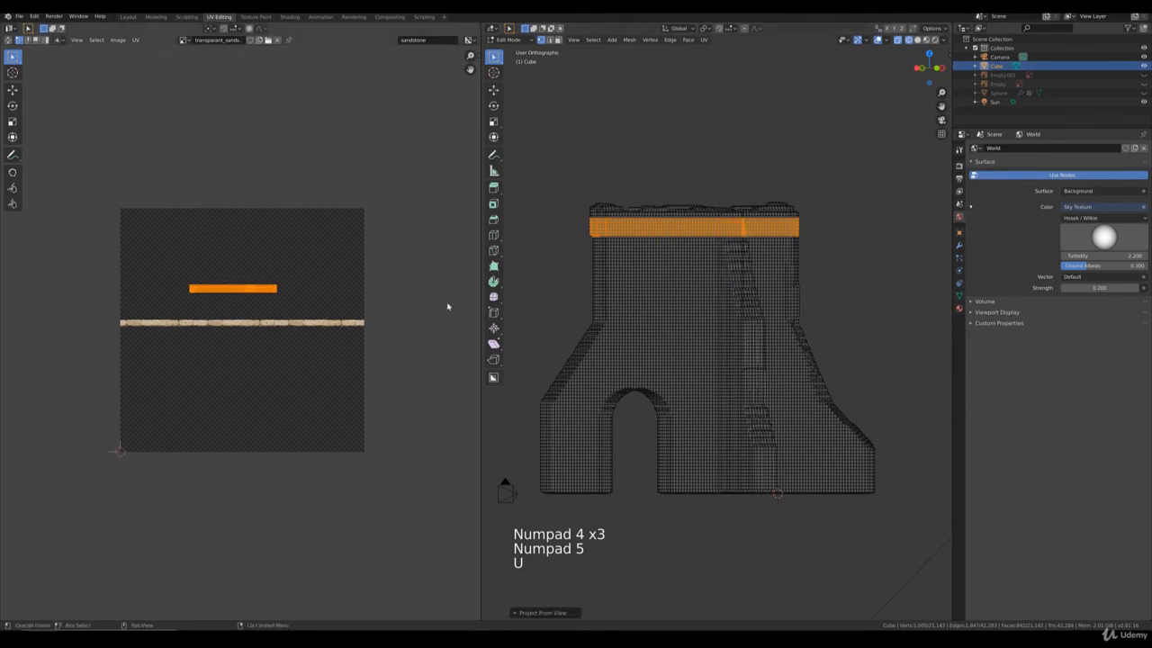
{"action": "left_click", "coordinate": [960, 298]}
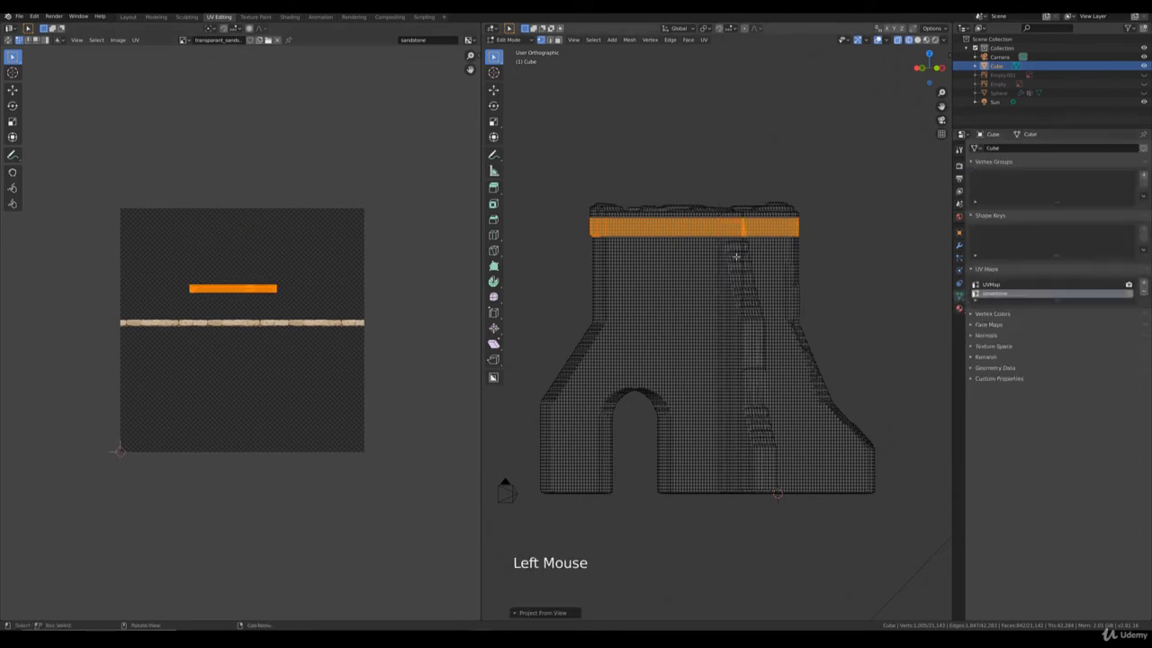
Show the wall in rendered shading and scale the upper band's UV island up to about twice its size
{"action": "key", "text": "z"}
{"action": "left_click", "coordinate": [639, 286]}
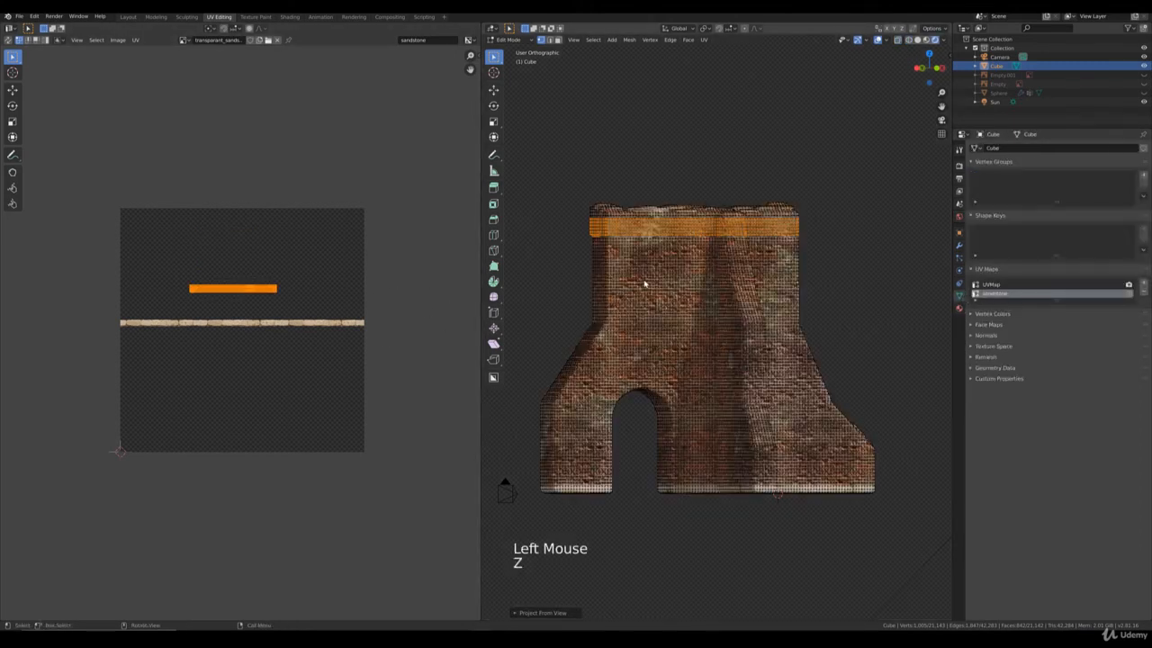
{"action": "key", "text": "s"}
{"action": "left_click", "coordinate": [286, 318]}
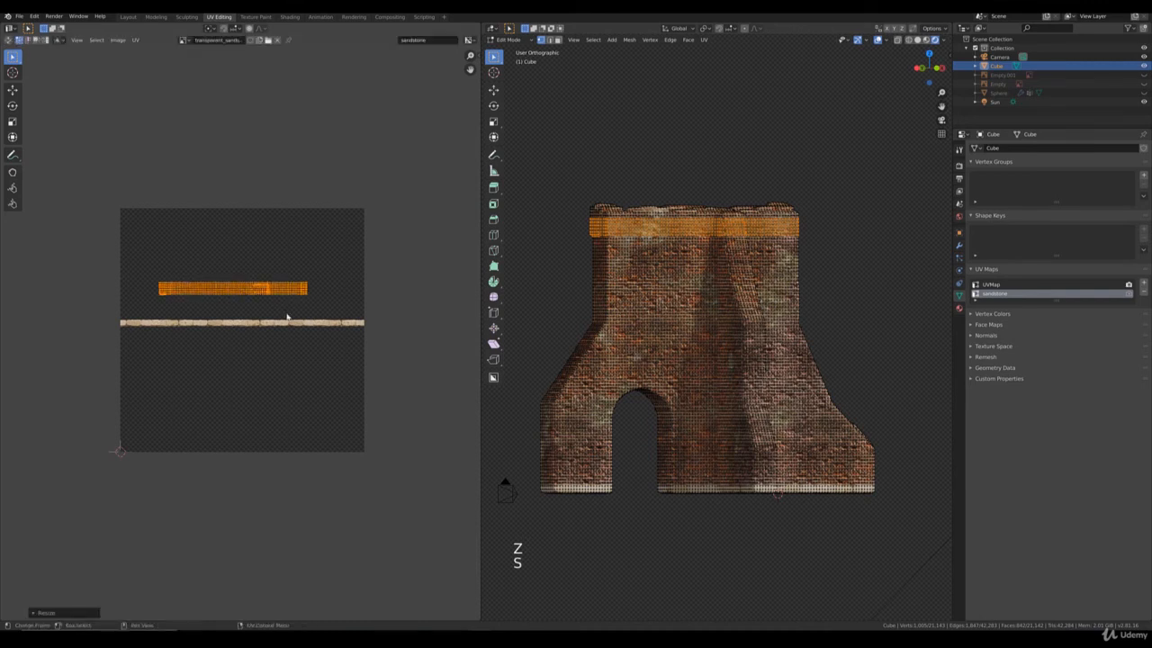
{"action": "key", "text": "s"}
{"action": "left_click", "coordinate": [295, 328]}
Move the upper band's UV island down onto the sandstone strip, enlarge it slightly and fine-tune its position so the strip runs through it
{"action": "key", "text": "g"}
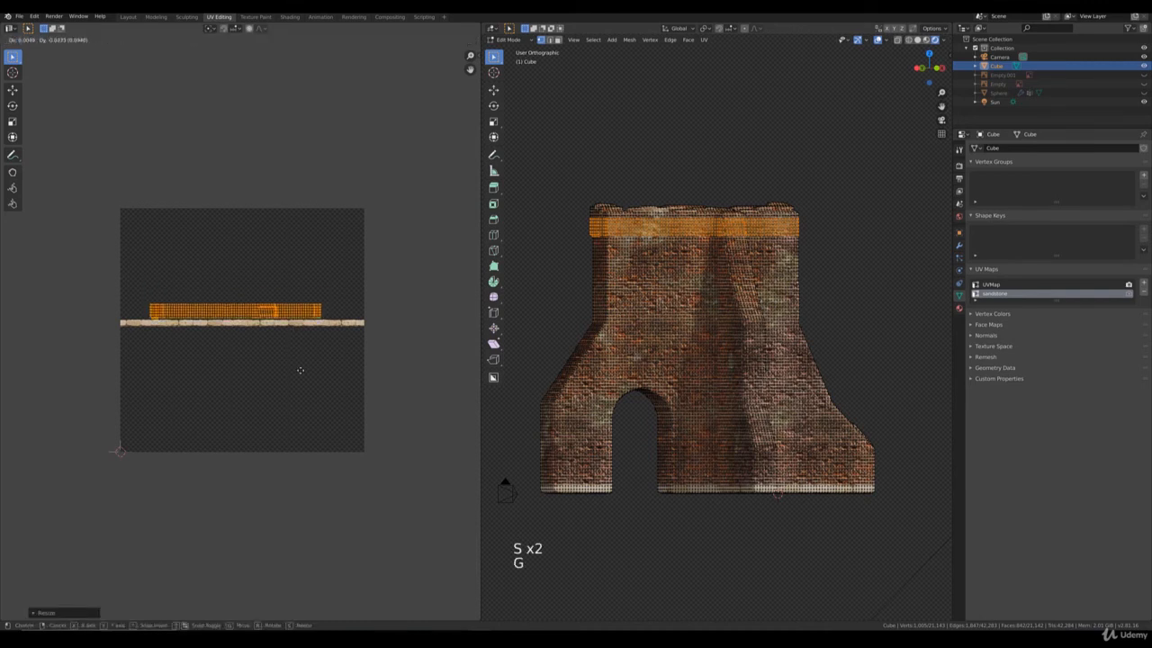
{"action": "key", "text": "shift"}
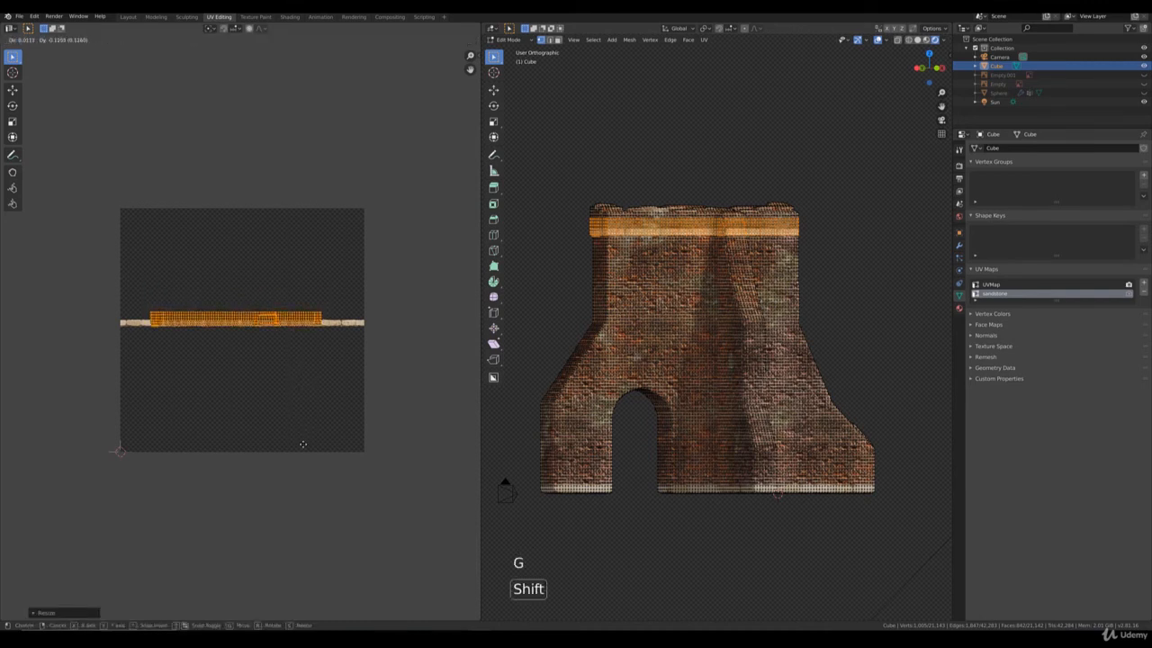
{"action": "left_click", "coordinate": [326, 409]}
{"action": "key", "text": "s"}
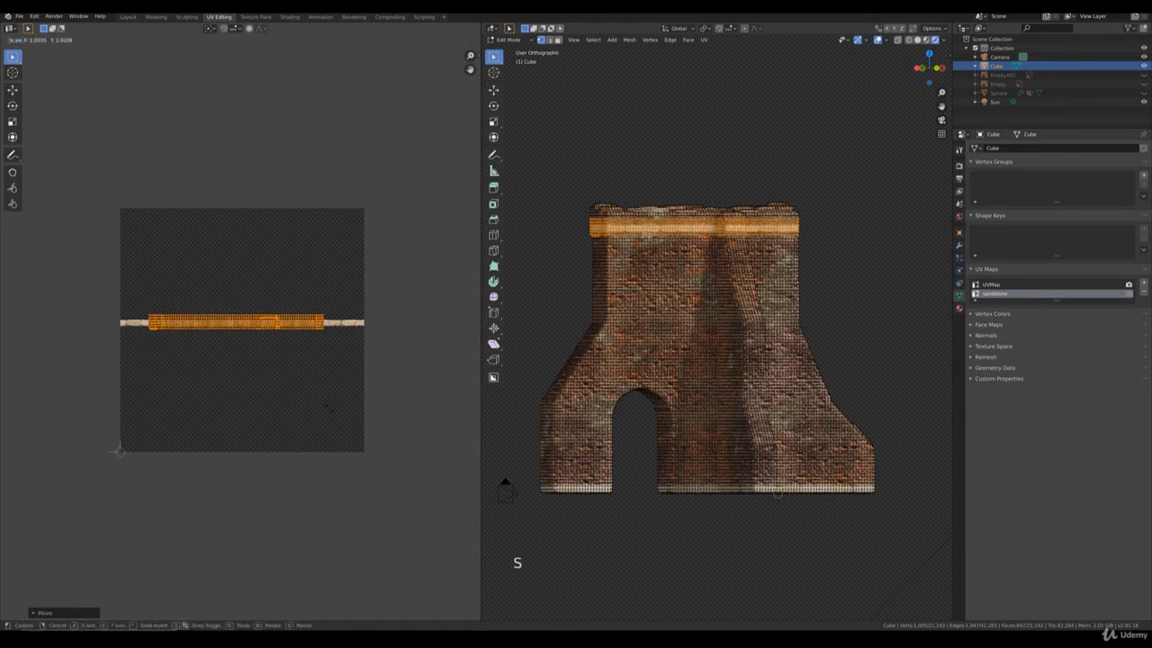
{"action": "left_click", "coordinate": [329, 411]}
{"action": "scroll", "coordinate": [330, 397], "scroll_direction": "up", "scroll_amount": 1}
{"action": "key", "text": "g"}
{"action": "key", "text": "shift"}
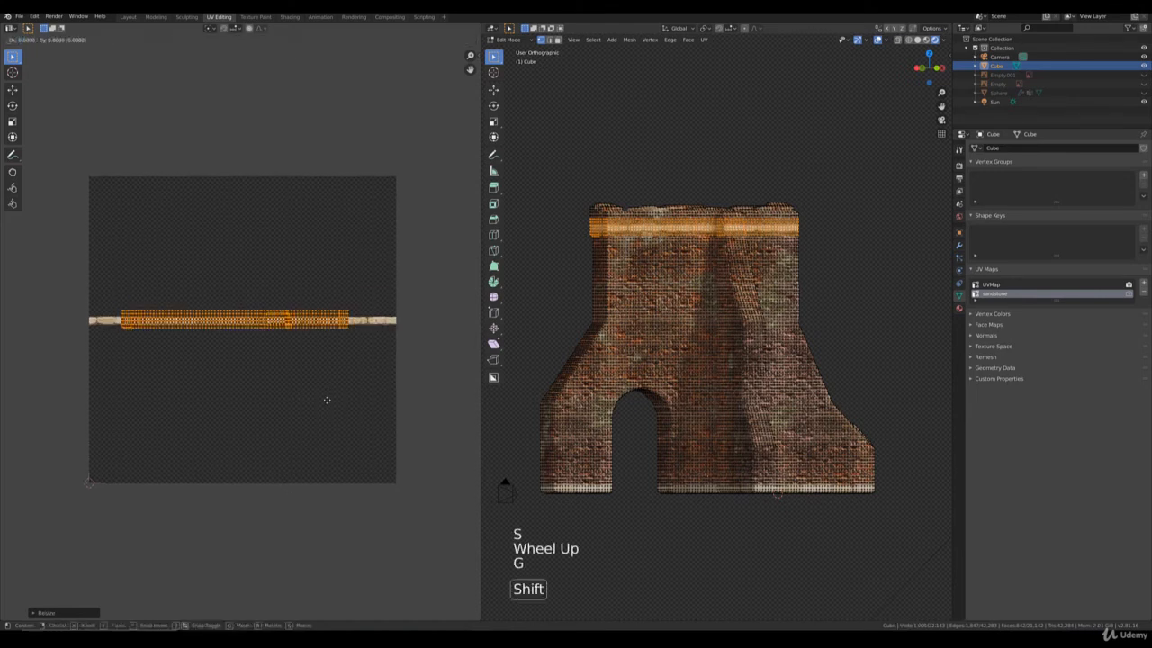
{"action": "left_click", "coordinate": [342, 393]}
Return to Object Mode and examine the upper sandstone band together with the base band from several angles and distances
{"action": "key", "text": "Tab"}
{"action": "scroll", "coordinate": [765, 347], "scroll_direction": "down", "scroll_amount": 3}
{"action": "middle_click_drag", "start_coordinate": [764, 346], "coordinate": [736, 346]}
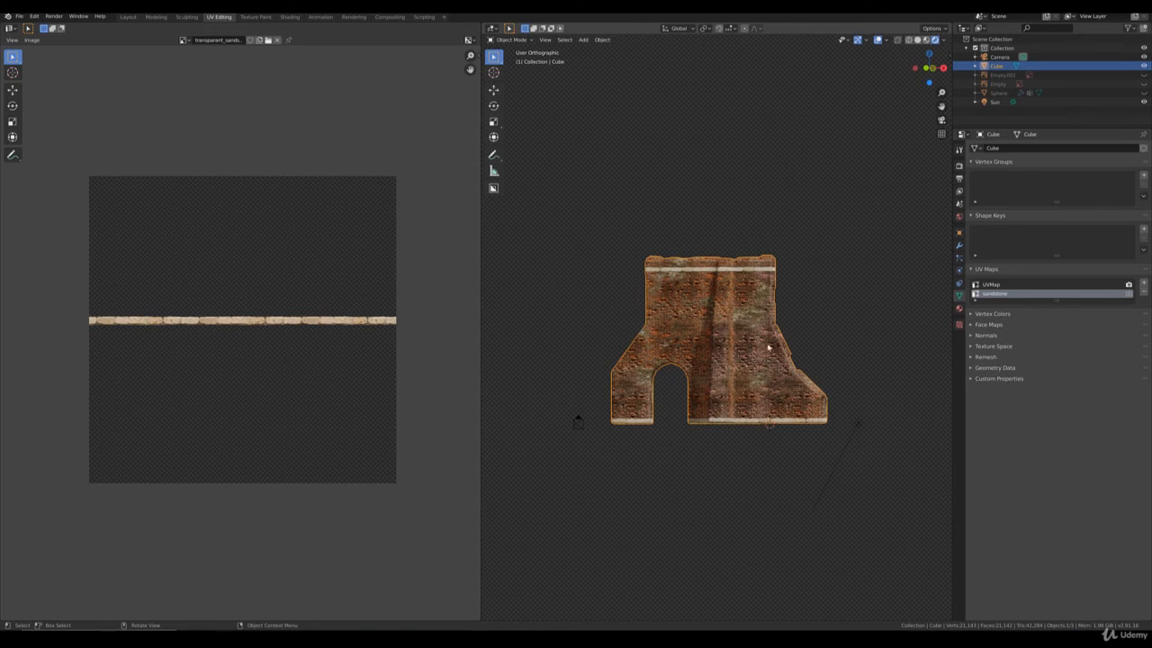
{"action": "middle_click_drag", "start_coordinate": [766, 364], "coordinate": [743, 342]}
{"action": "scroll", "coordinate": [720, 212], "scroll_direction": "up", "scroll_amount": 4}
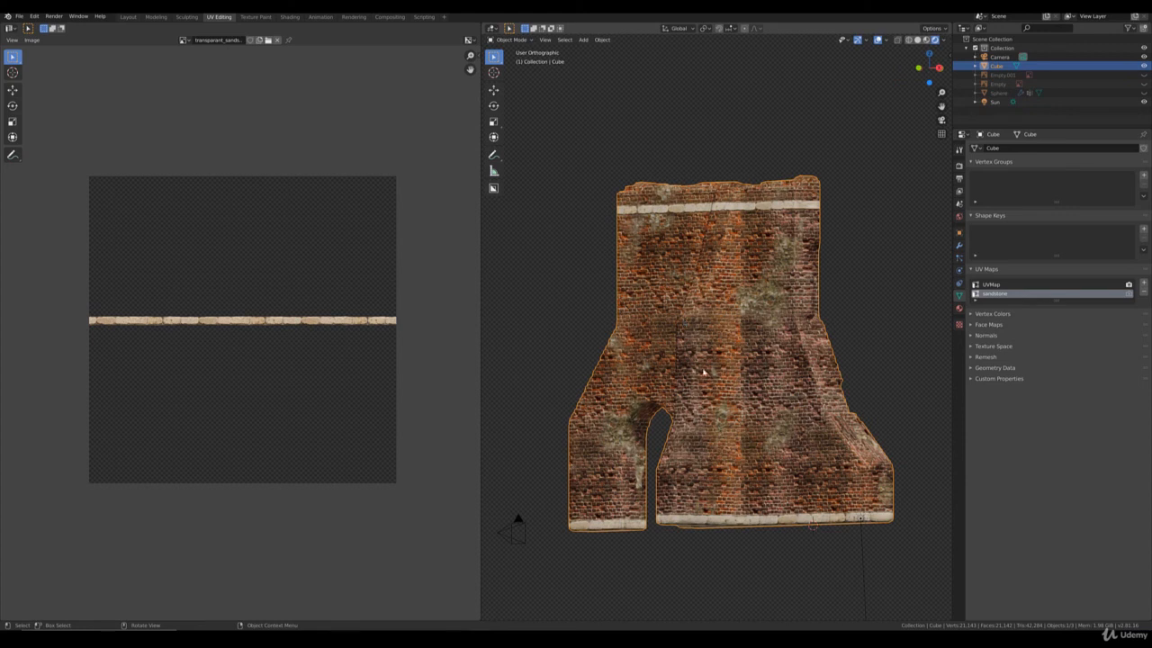
{"action": "middle_click_drag", "start_coordinate": [703, 370], "coordinate": [754, 349]}
{"action": "scroll", "coordinate": [699, 368], "scroll_direction": "down", "scroll_amount": 3}
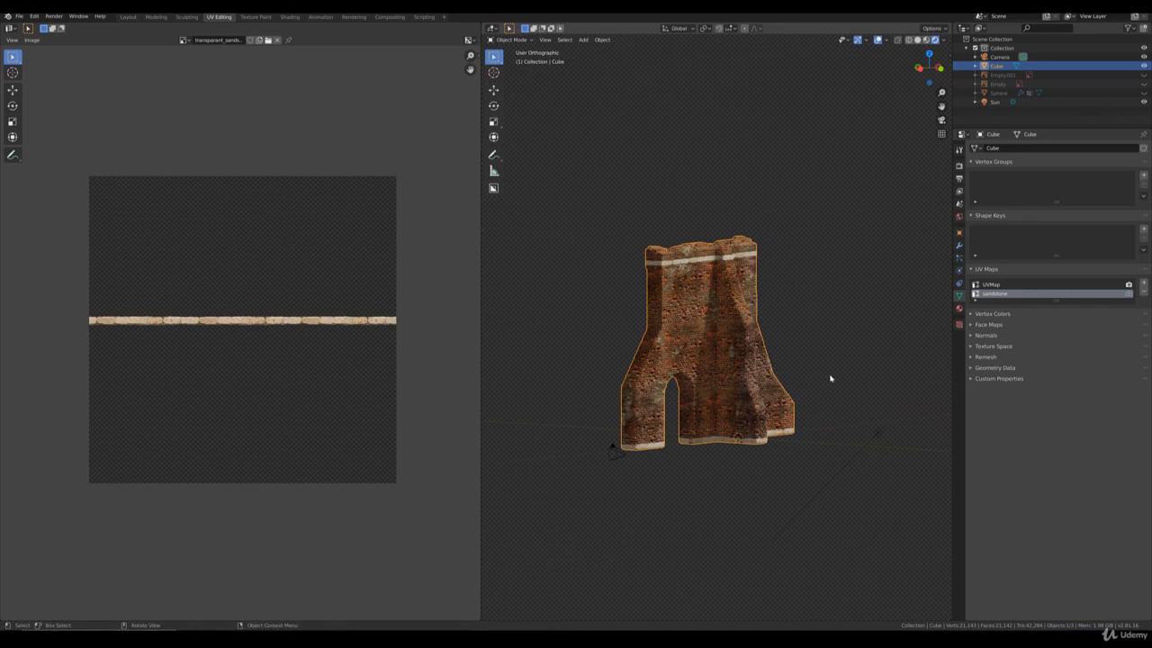
{"action": "middle_click_drag", "start_coordinate": [831, 373], "coordinate": [760, 395]}
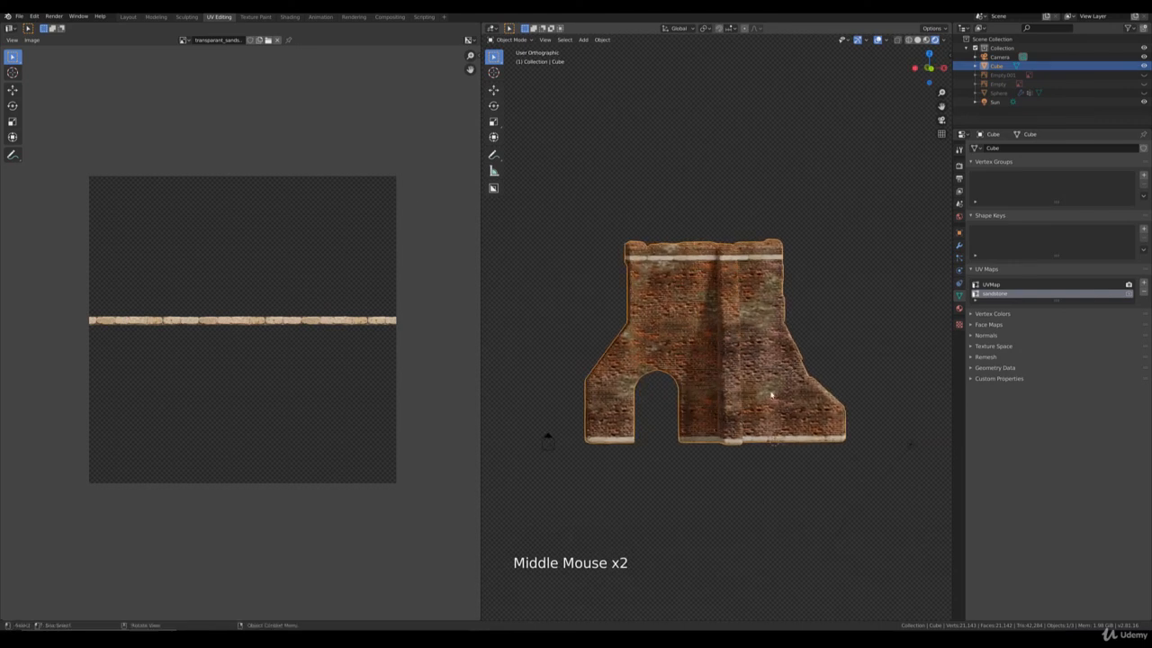
{"action": "scroll", "coordinate": [760, 405], "scroll_direction": "up", "scroll_amount": 4}
{"action": "scroll", "coordinate": [815, 392], "scroll_direction": "down", "scroll_amount": 2}
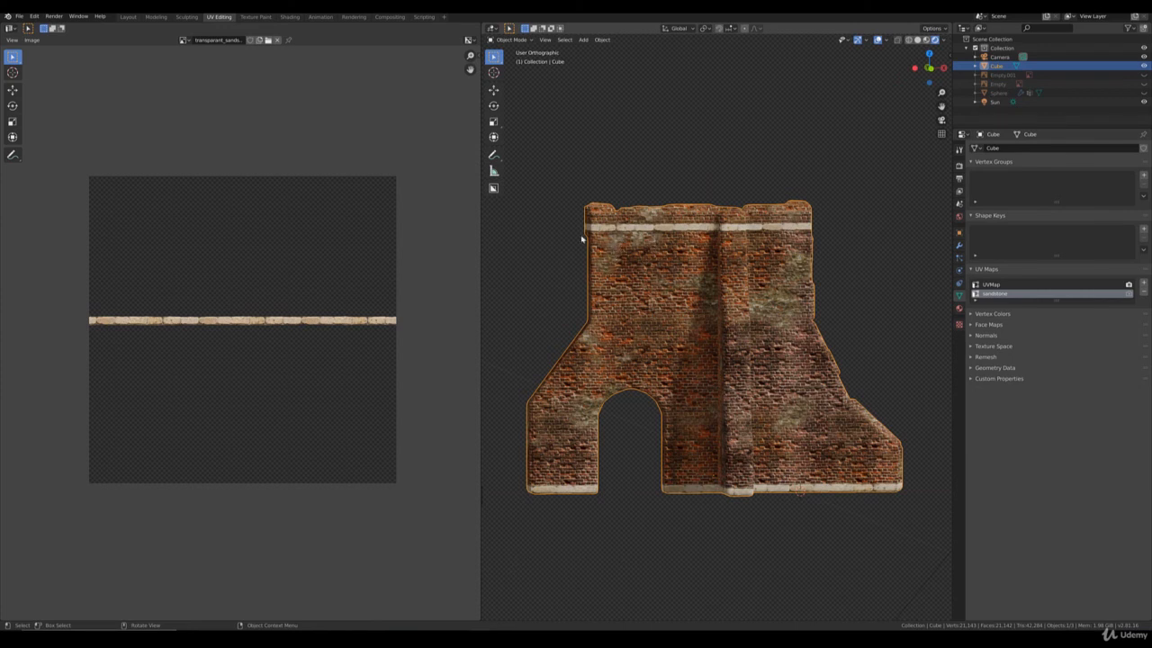
{"action": "middle_click_drag", "start_coordinate": [590, 234], "coordinate": [614, 232]}
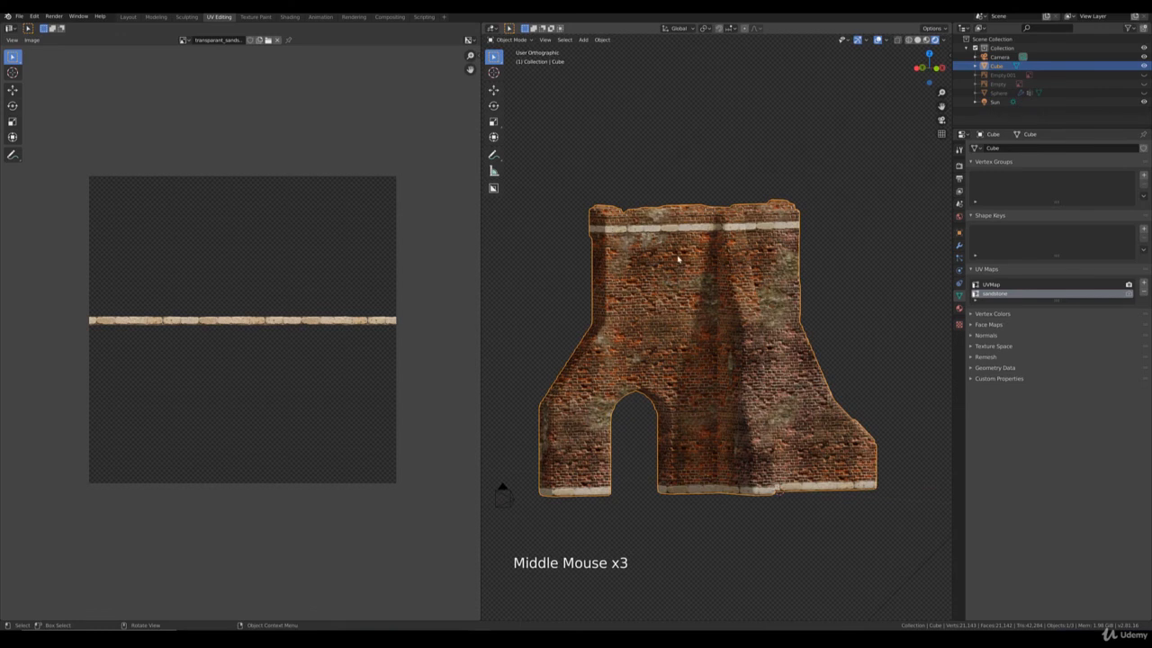